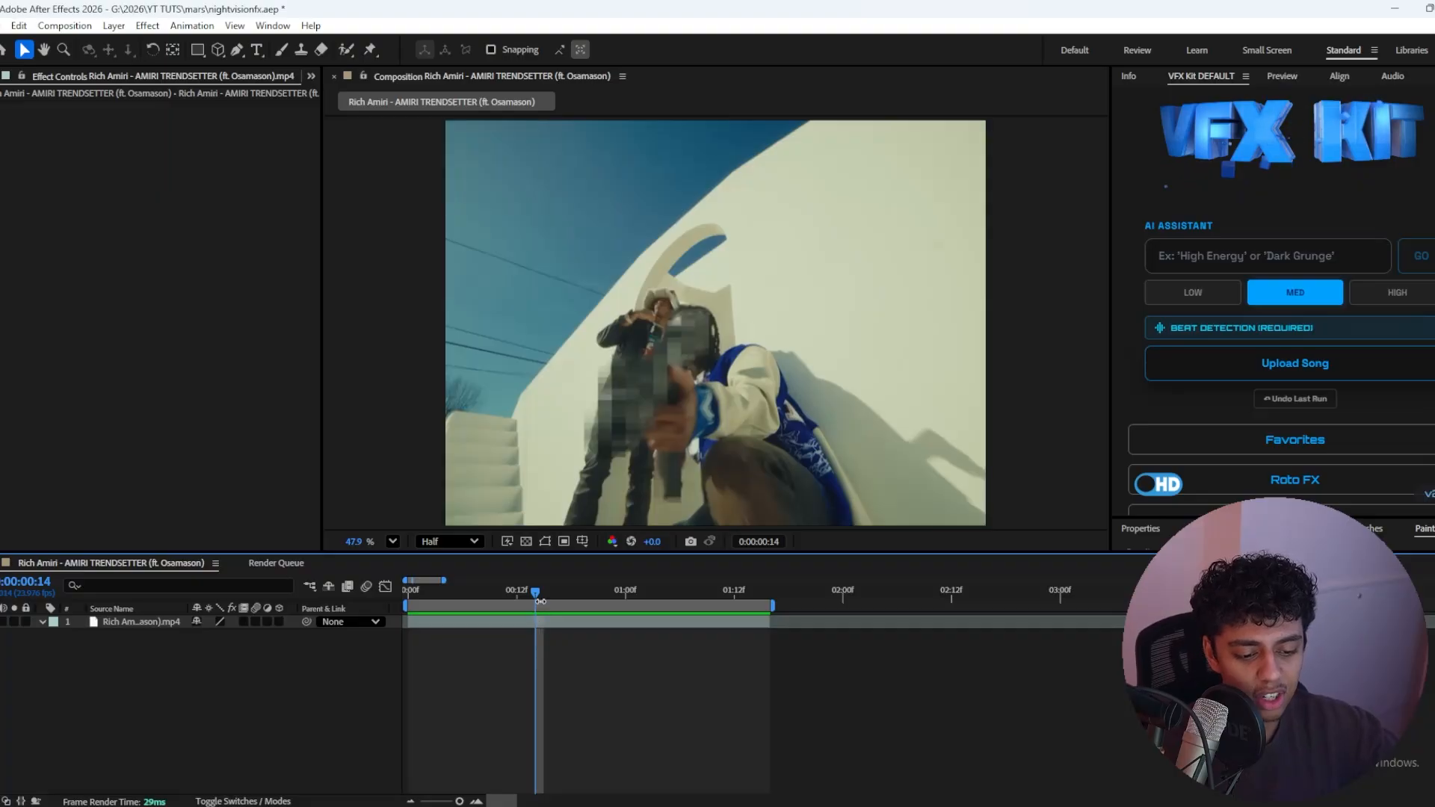
# Step: Add a single new adjustment layer above the video clip, undoing the extra copy
pyautogui.rightClick(566, 692)
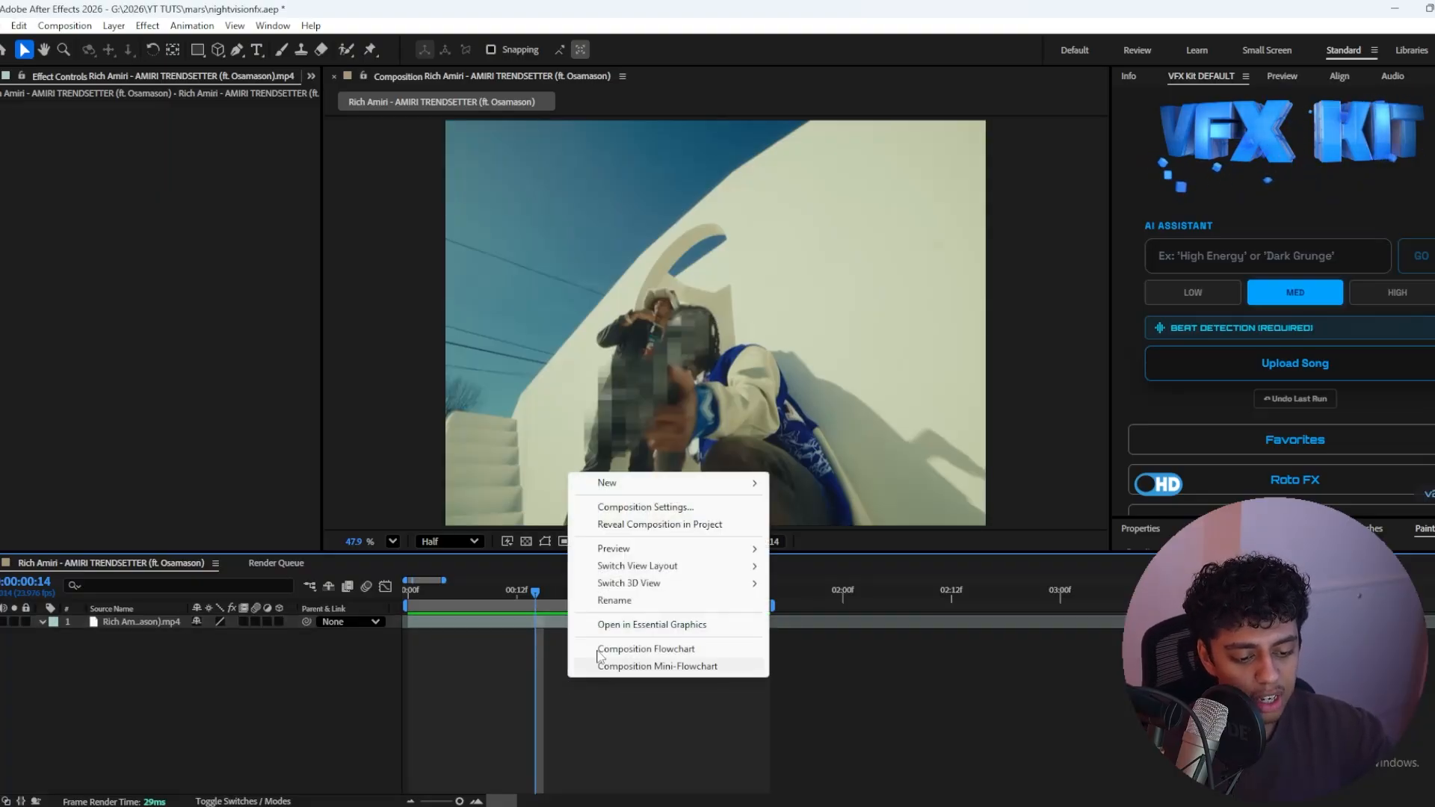
pyautogui.moveTo(634, 483)
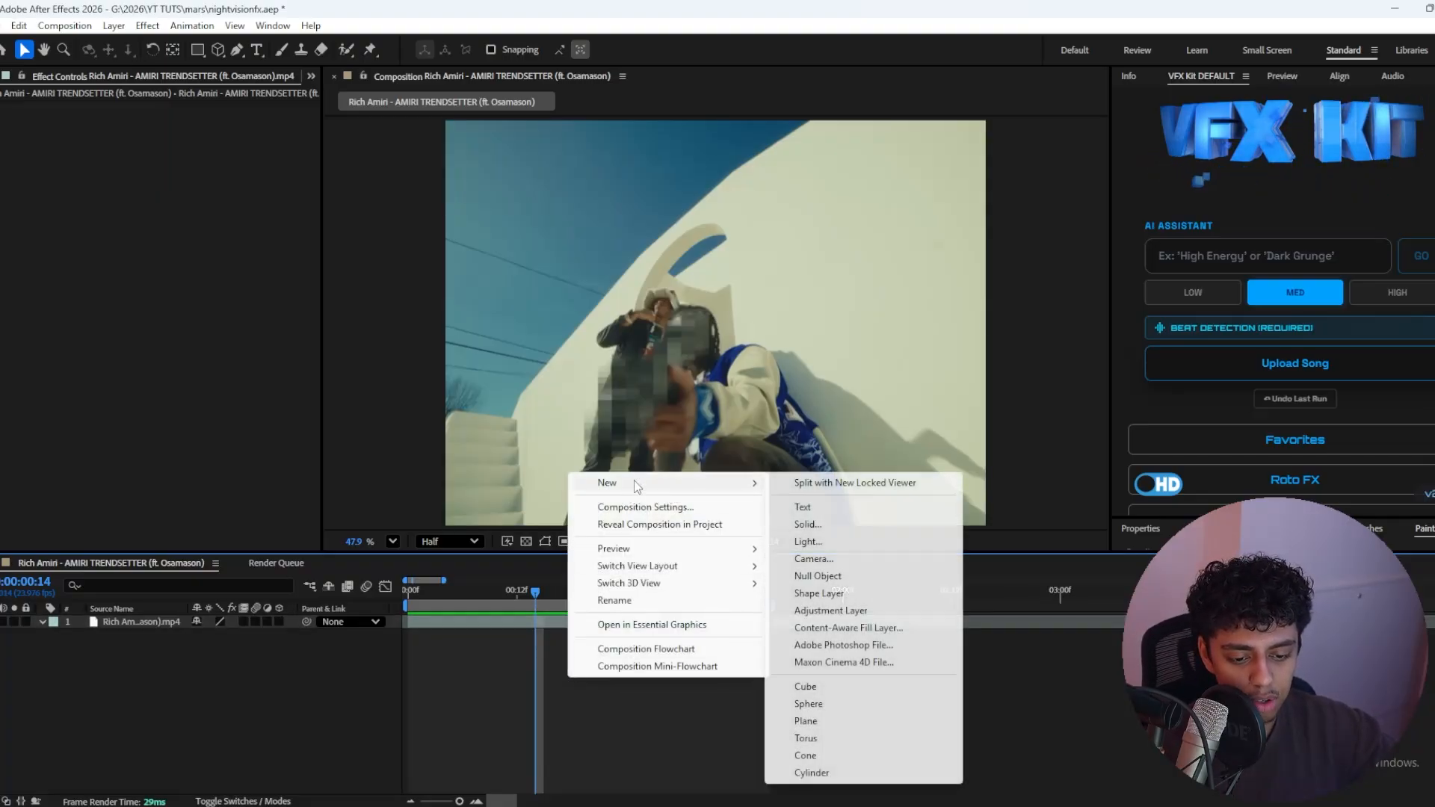
pyautogui.click(830, 611)
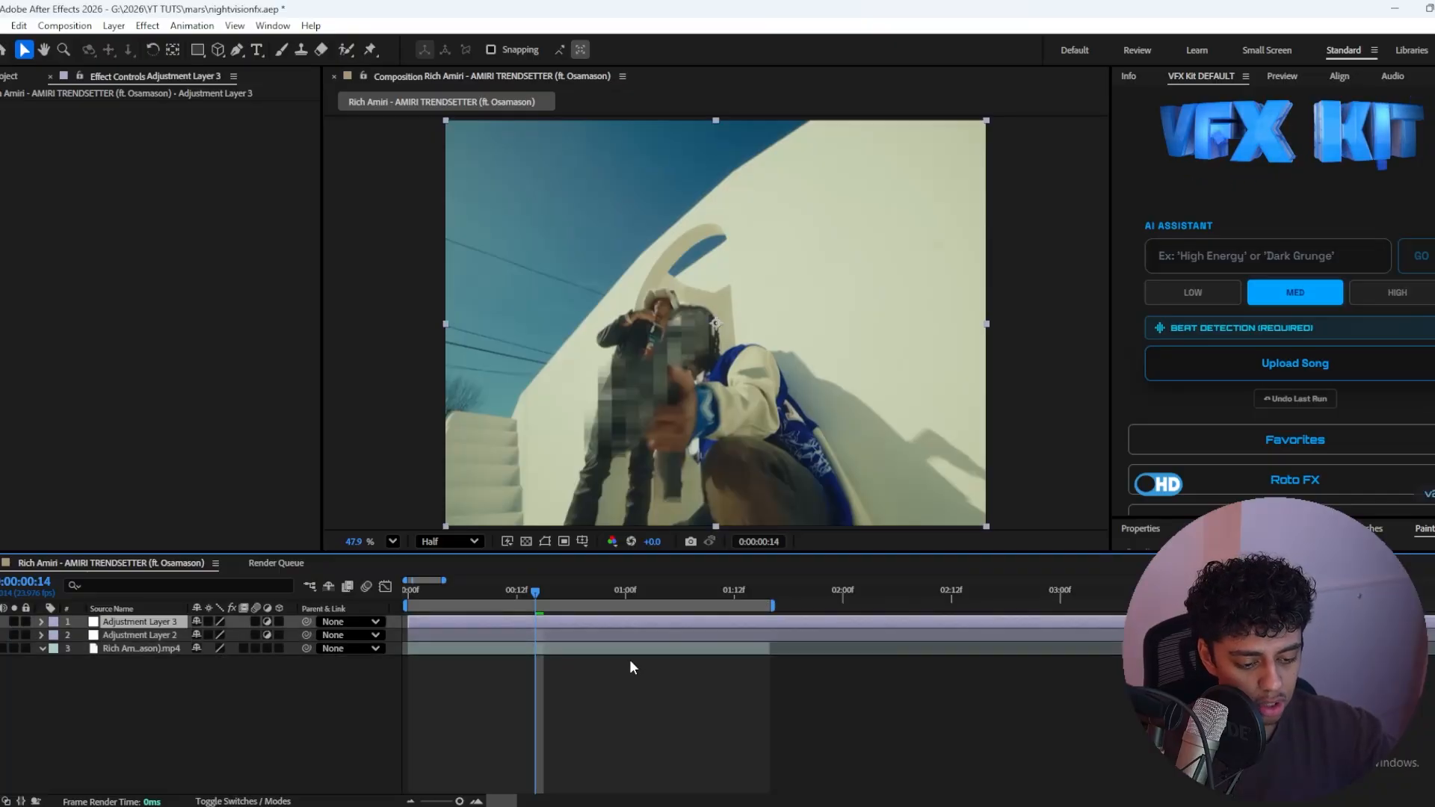
pyautogui.hotkey('ctrl', 'z')
pyautogui.click(541, 595)
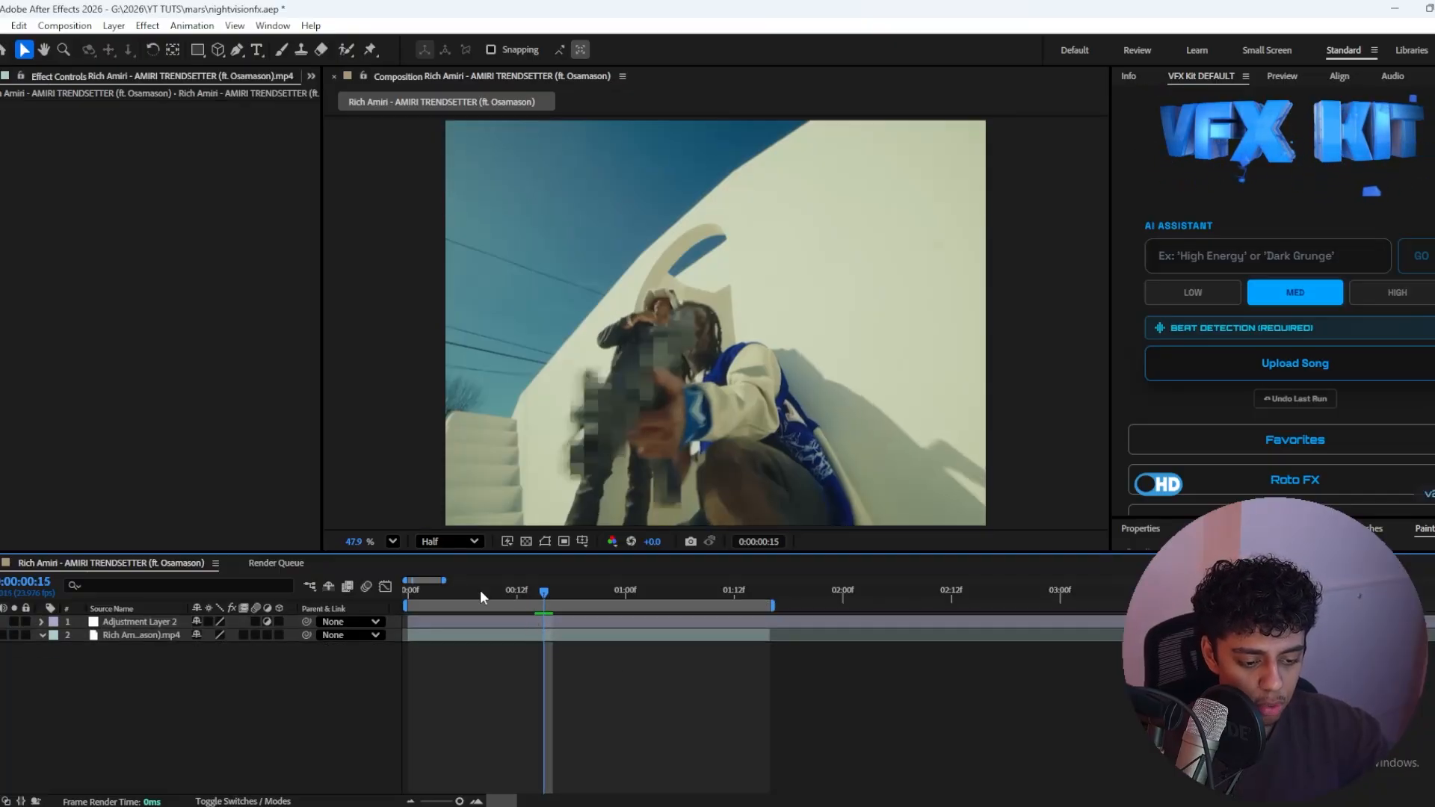
# Step: Apply the Noise effect to the adjustment layer and set the amount of noise to 15%
pyautogui.click(499, 621)
pyautogui.hotkey('ctrl', 'space')
pyautogui.write('noi')
pyautogui.press('Return')
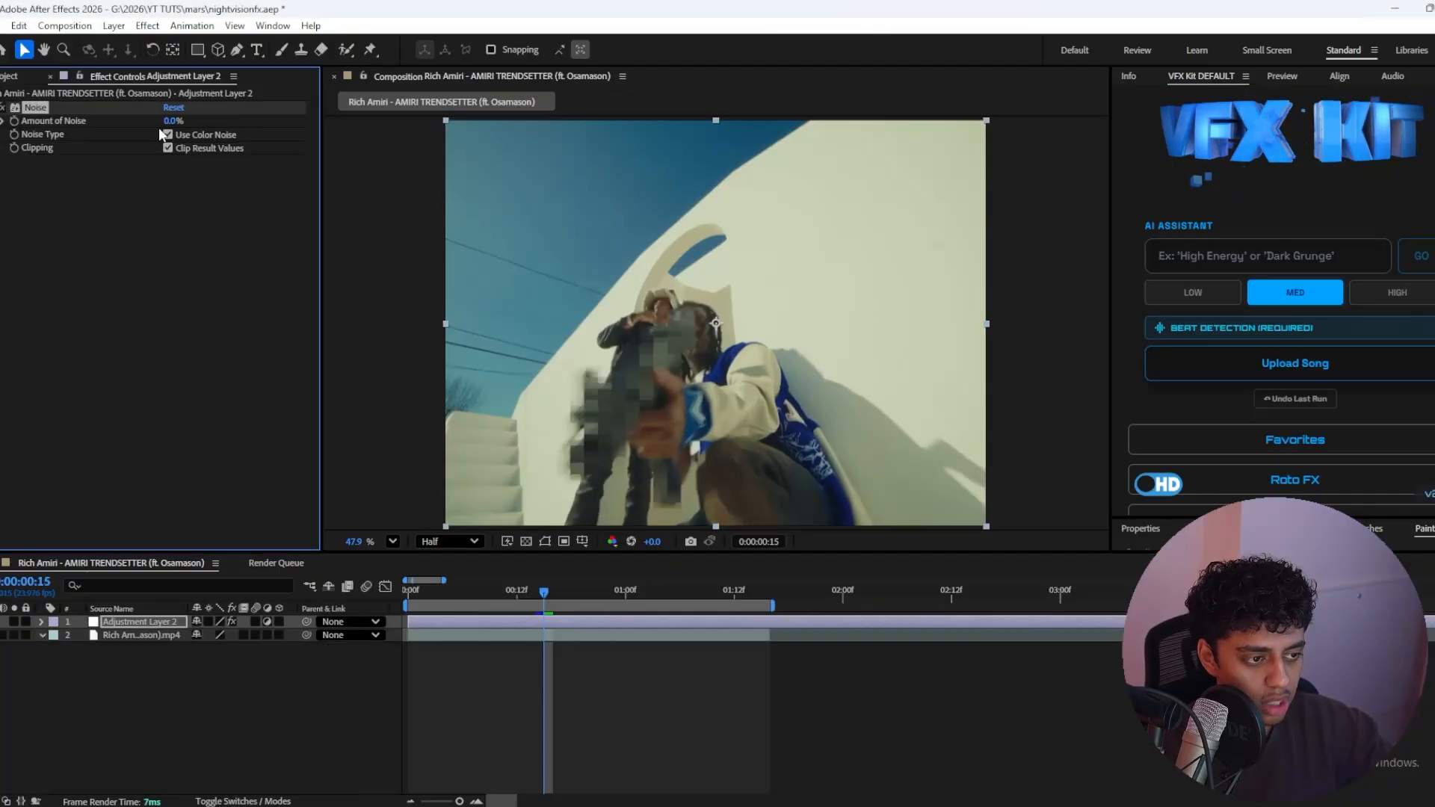
pyautogui.write('15')
pyautogui.press('Return')
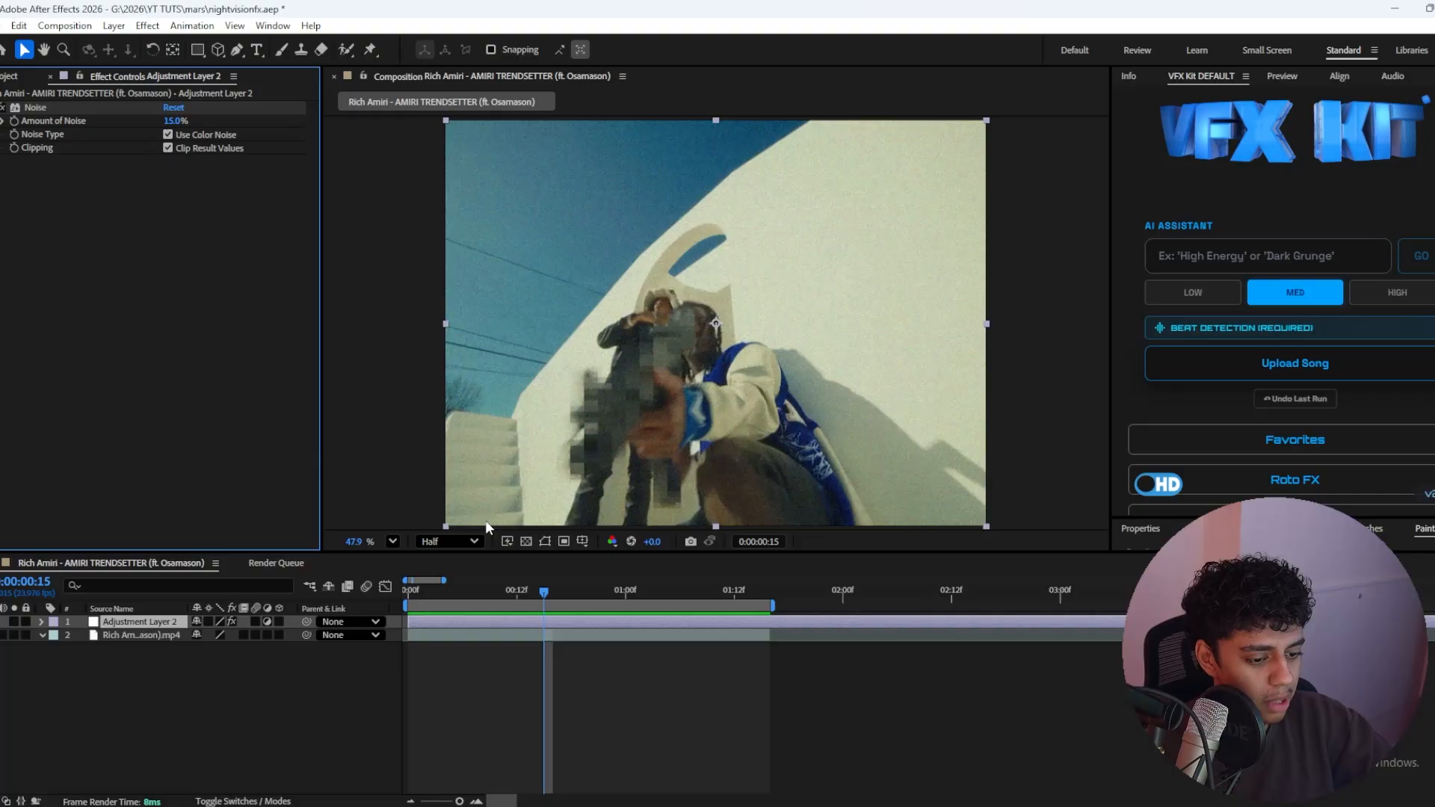
# Step: Add Gaussian Blur to the adjustment layer with a blurriness of 3
pyautogui.hotkey('ctrl', 'space')
pyautogui.write('gauss')
pyautogui.press('Return')
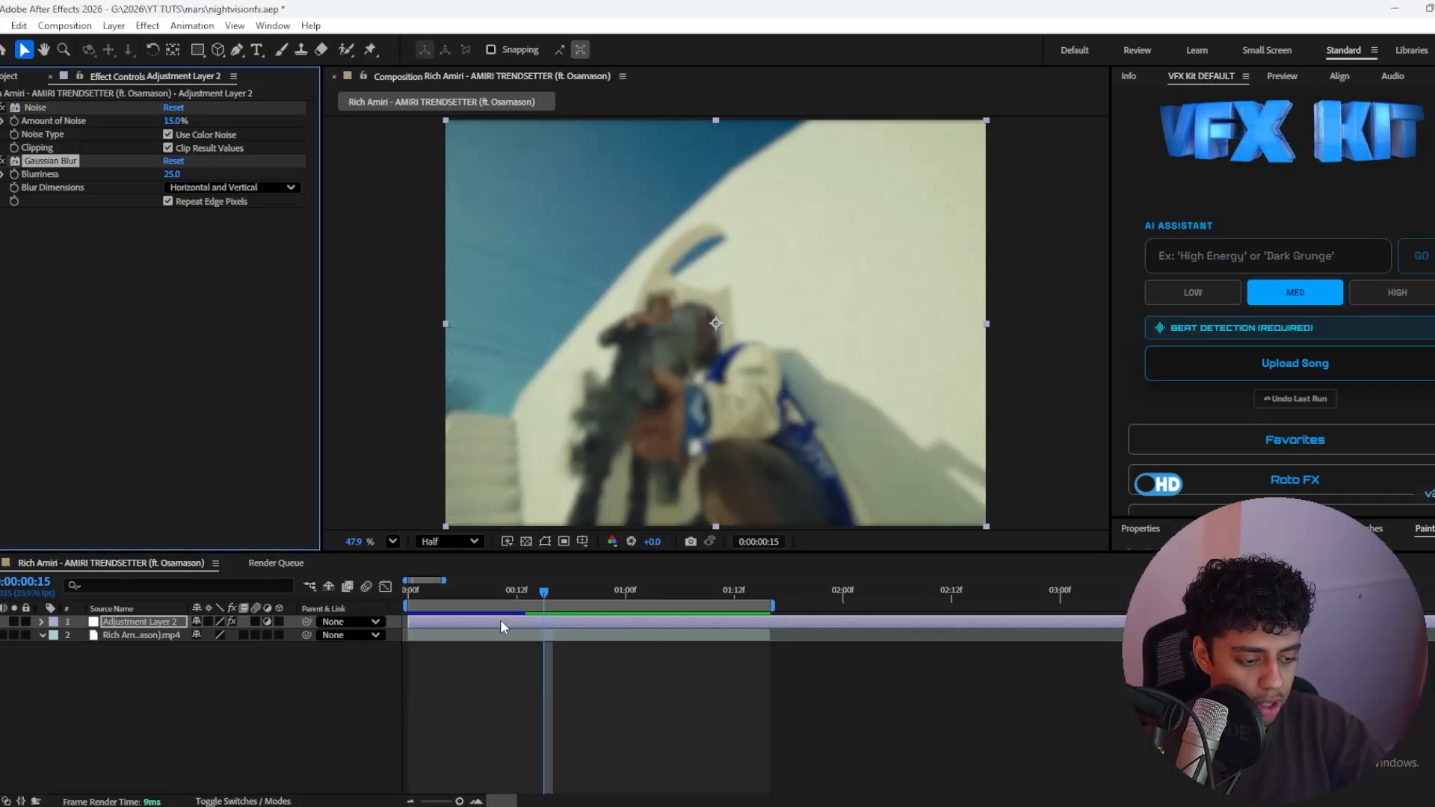
pyautogui.write('3')
pyautogui.click(198, 296)
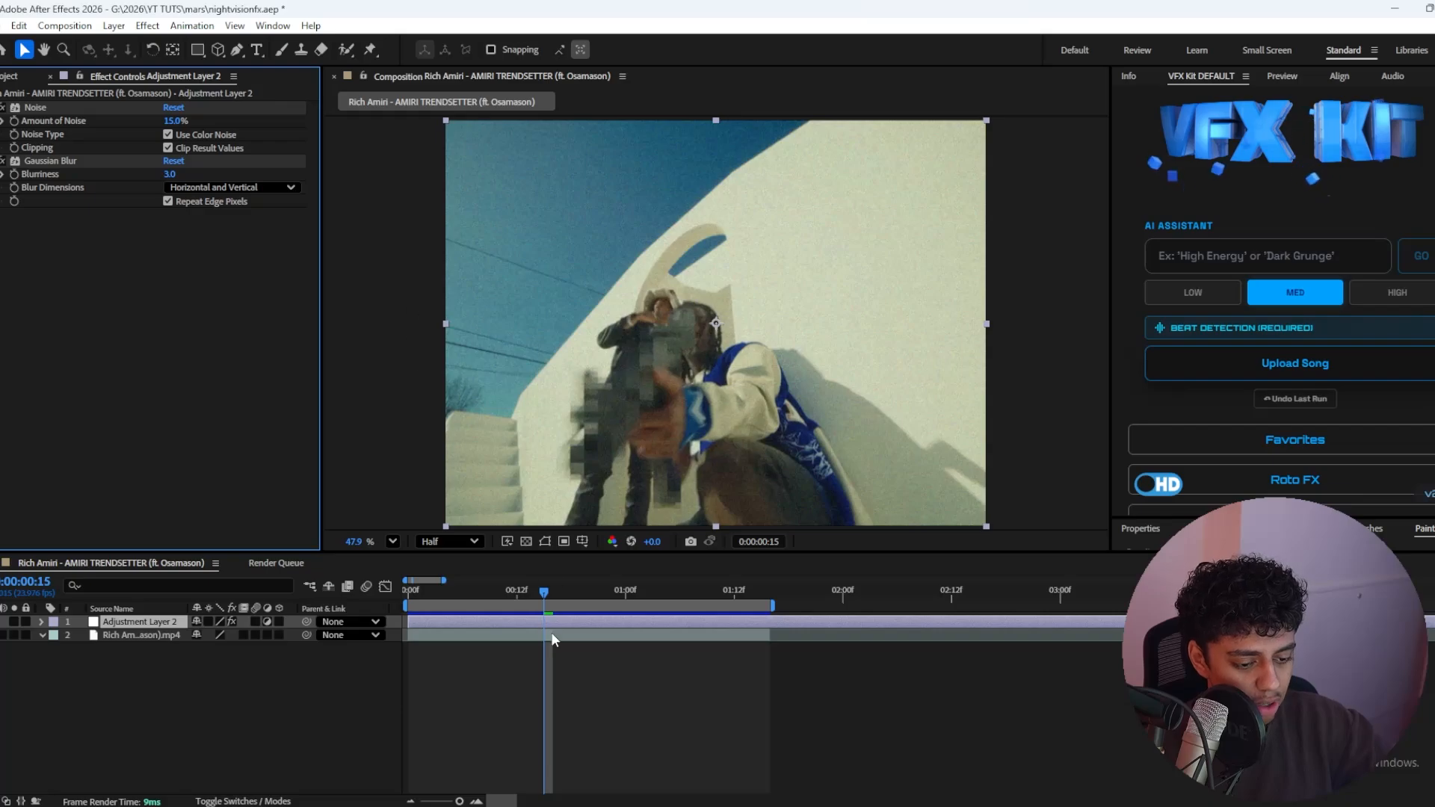
# Step: Add Fast Box Blur to the adjustment layer and set its blur radius to 2
pyautogui.hotkey('ctrl', 'space')
pyautogui.write('fast')
pyautogui.press('Return')
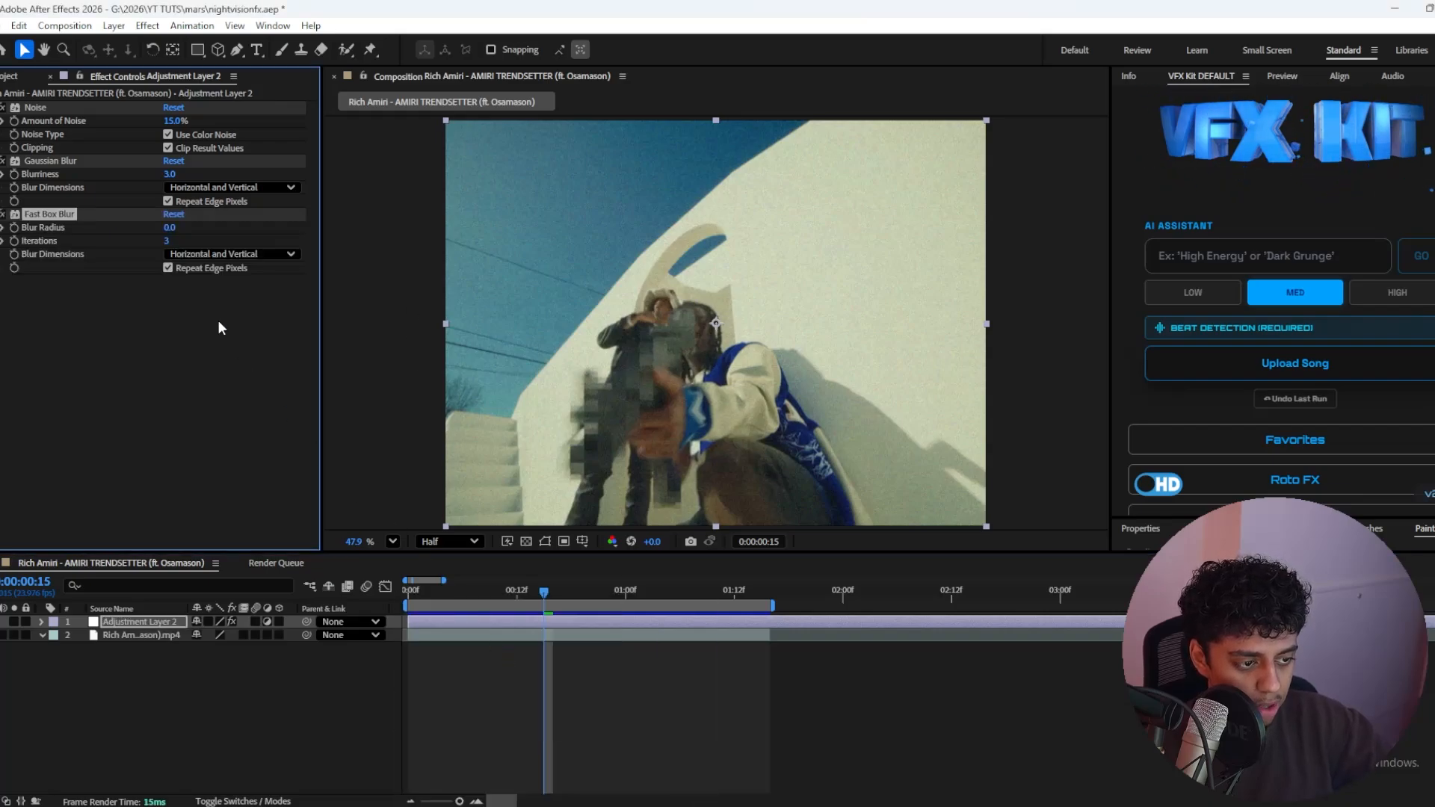
pyautogui.write('20')
pyautogui.click(160, 390)
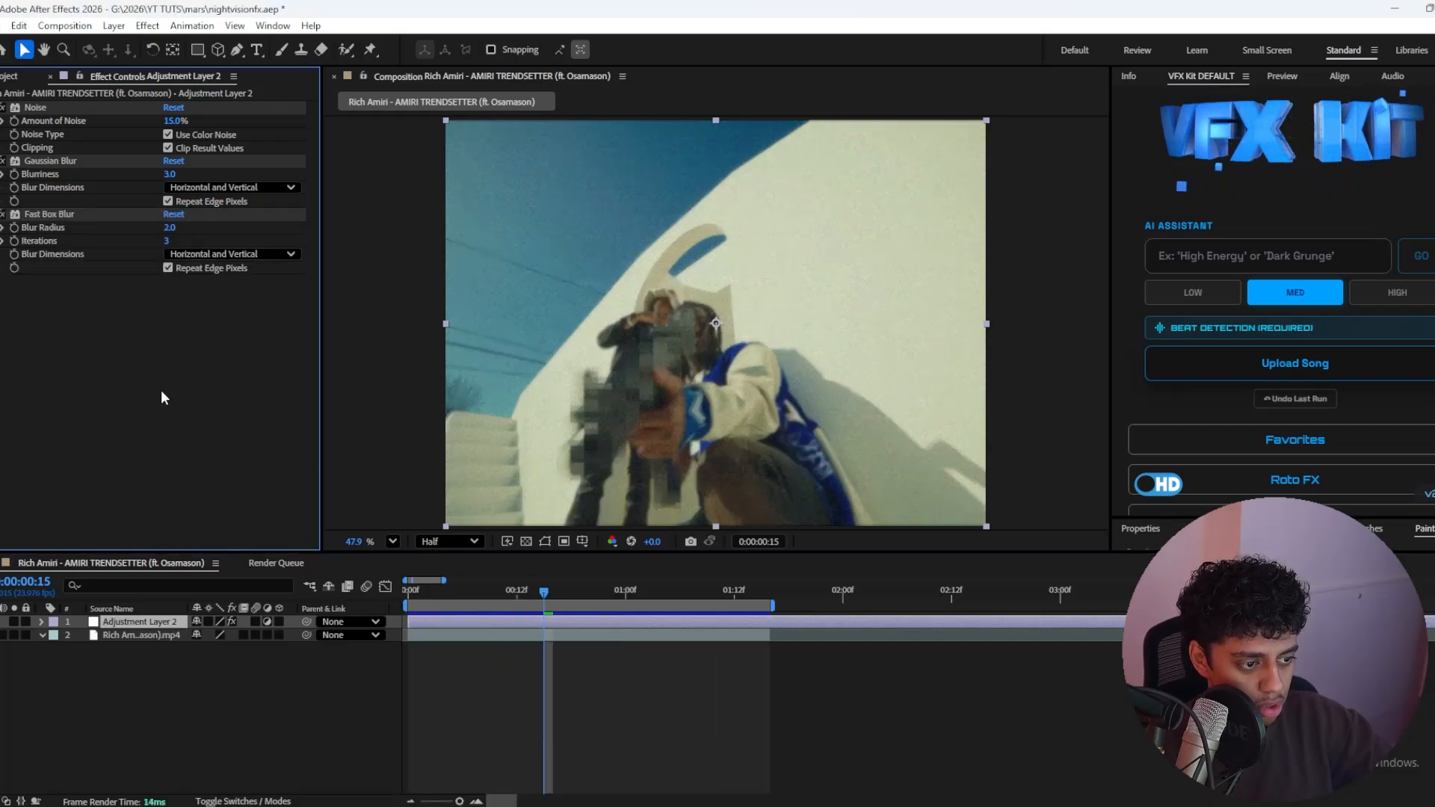
# Step: Set the Fast Box Blur radius to 1.5, keeping Repeat Edge Pixels enabled
pyautogui.write('1')
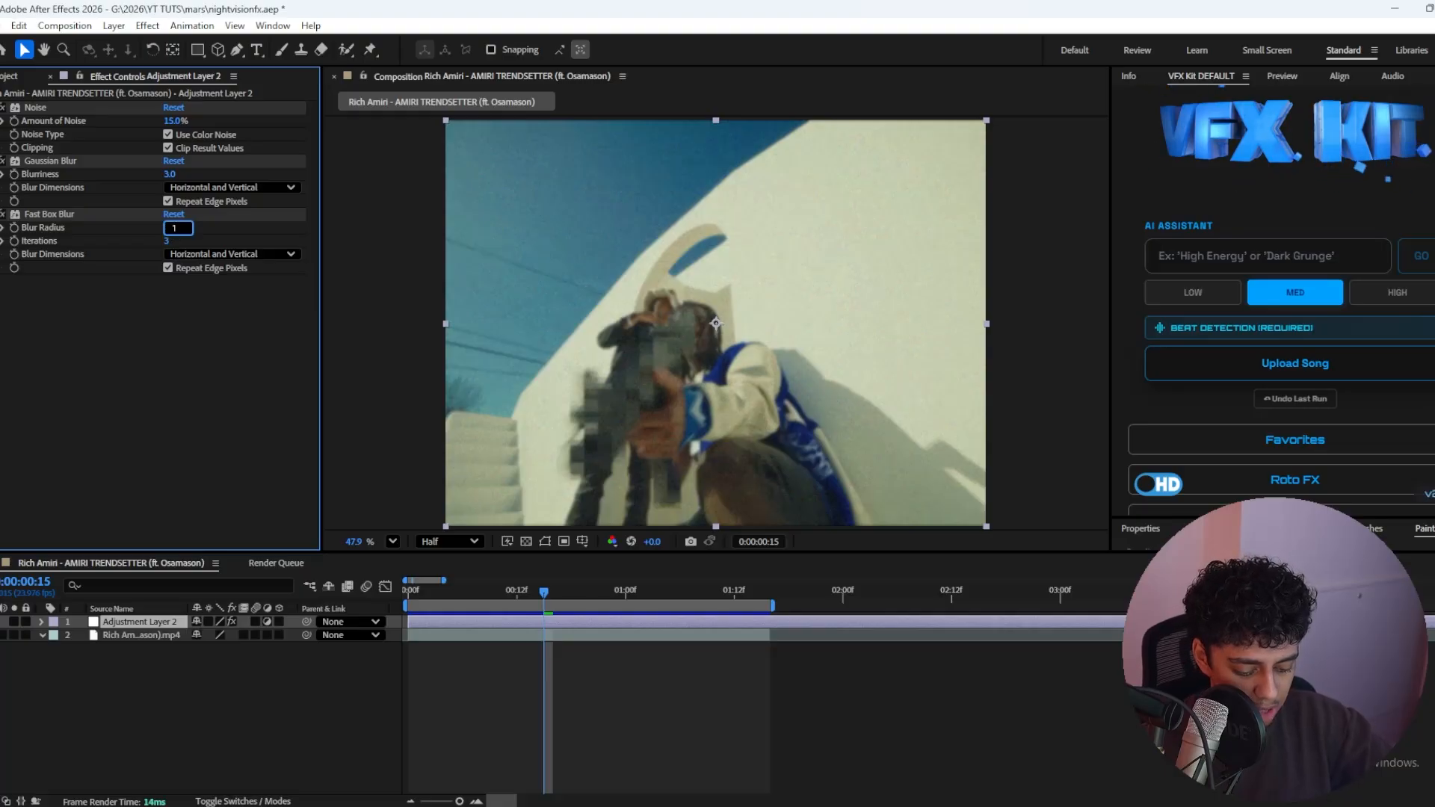
pyautogui.write('00')
pyautogui.press('Return')
pyautogui.click(169, 268)
pyautogui.click(169, 267)
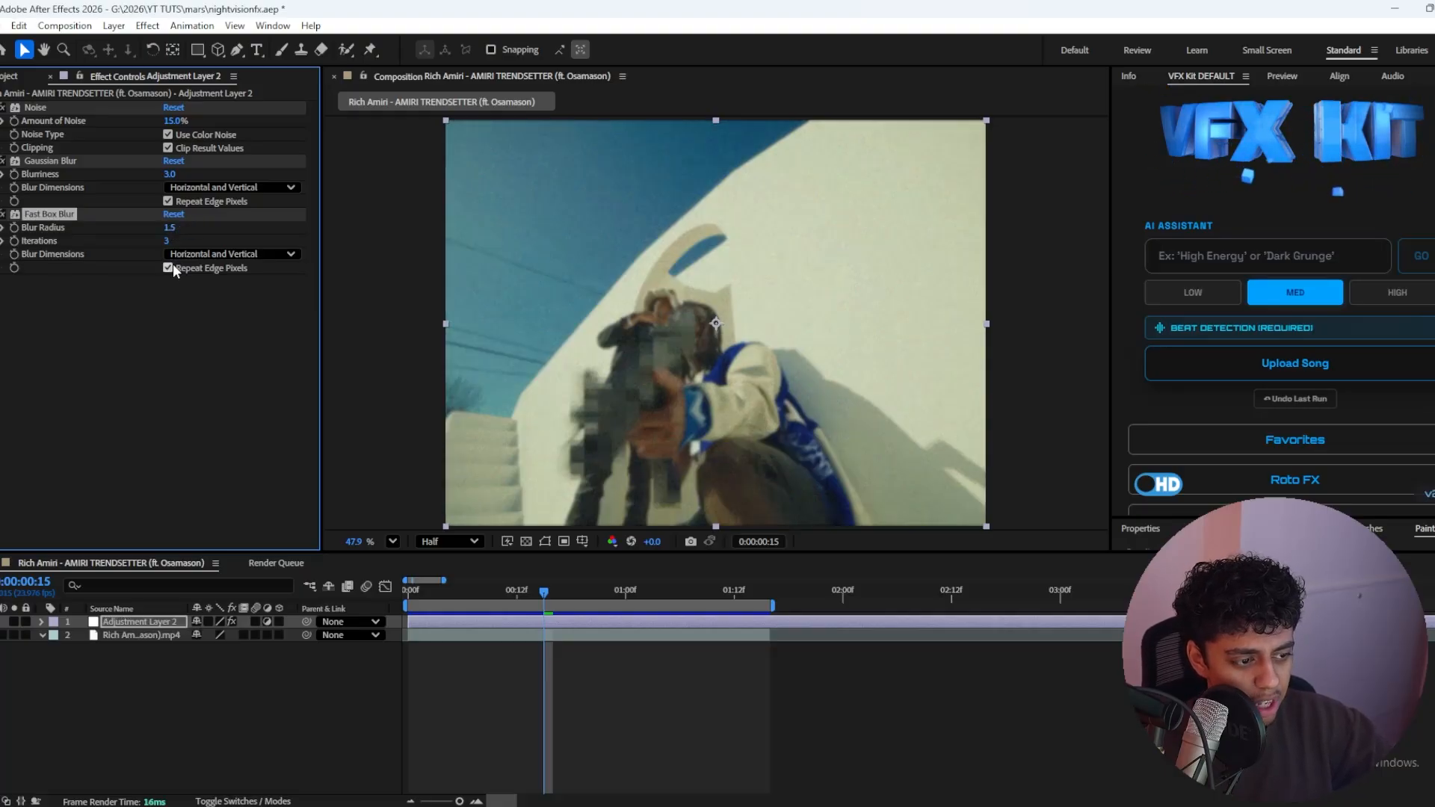
pyautogui.click(217, 381)
# Step: Add Unsharp Mask to the adjustment layer with an amount of 75 and a radius of 4
pyautogui.click(570, 670)
pyautogui.hotkey('ctrl', 'space')
pyautogui.write('unsh')
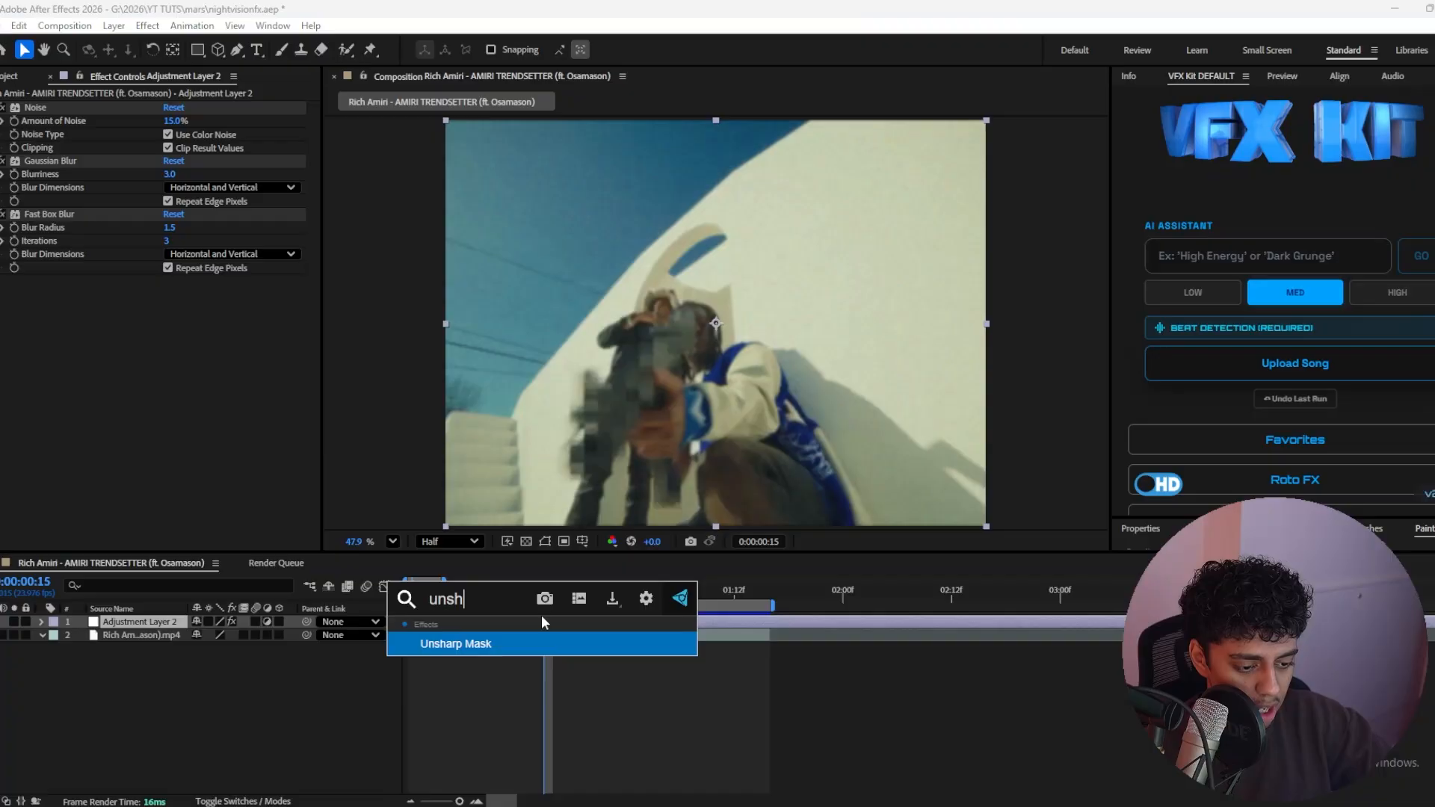
pyautogui.press('Return')
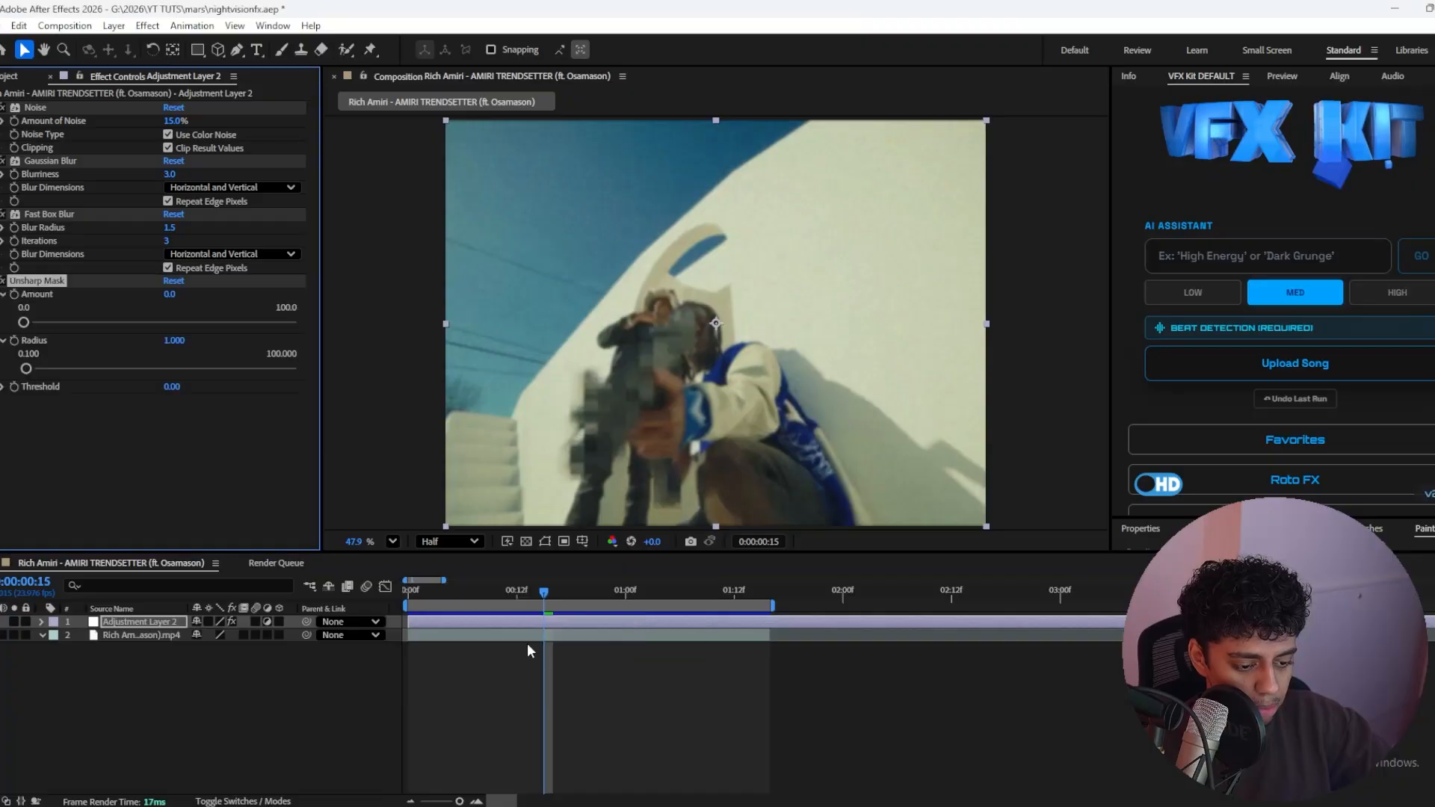
pyautogui.click(159, 300)
pyautogui.press('Return')
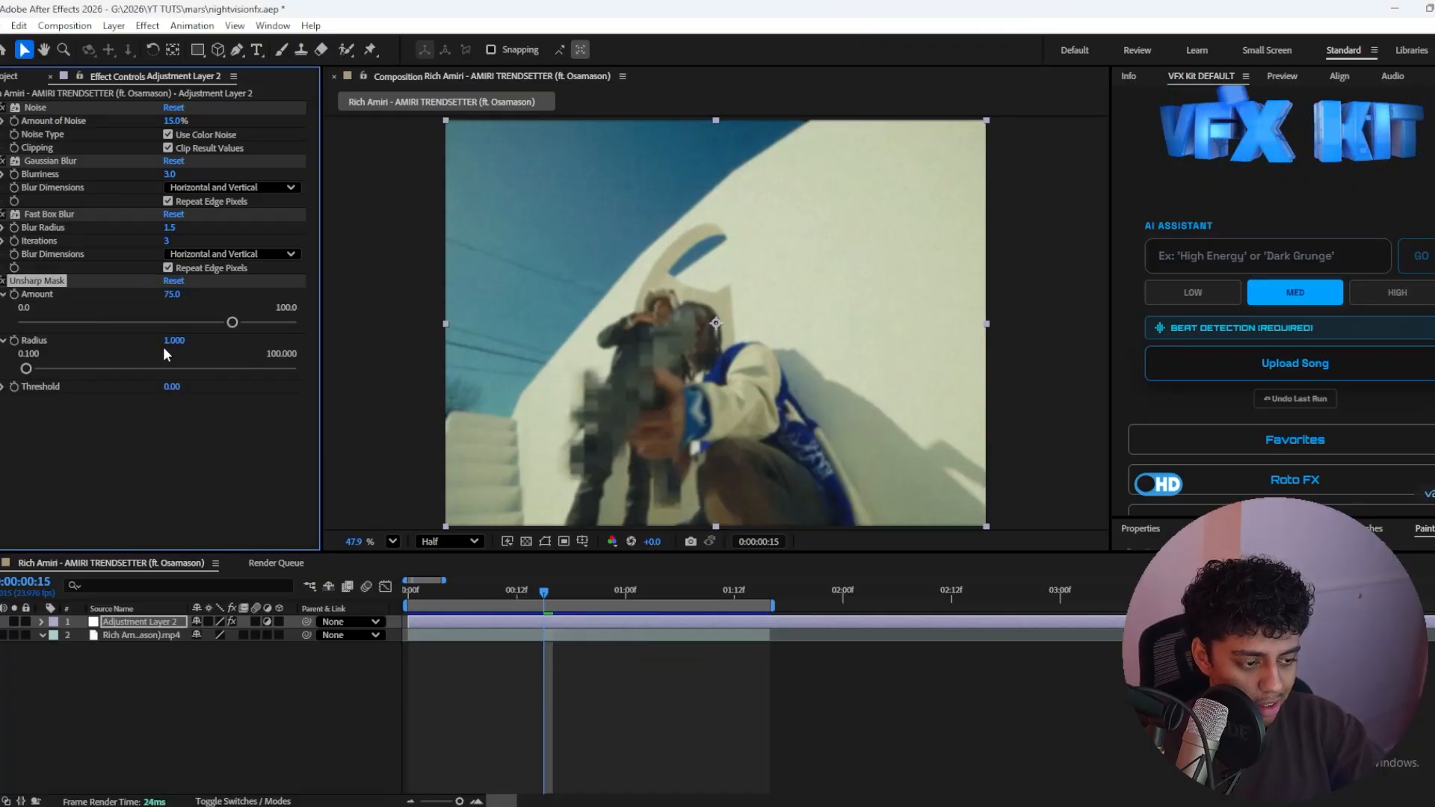
pyautogui.click(166, 344)
pyautogui.write('4')
pyautogui.press('Return')
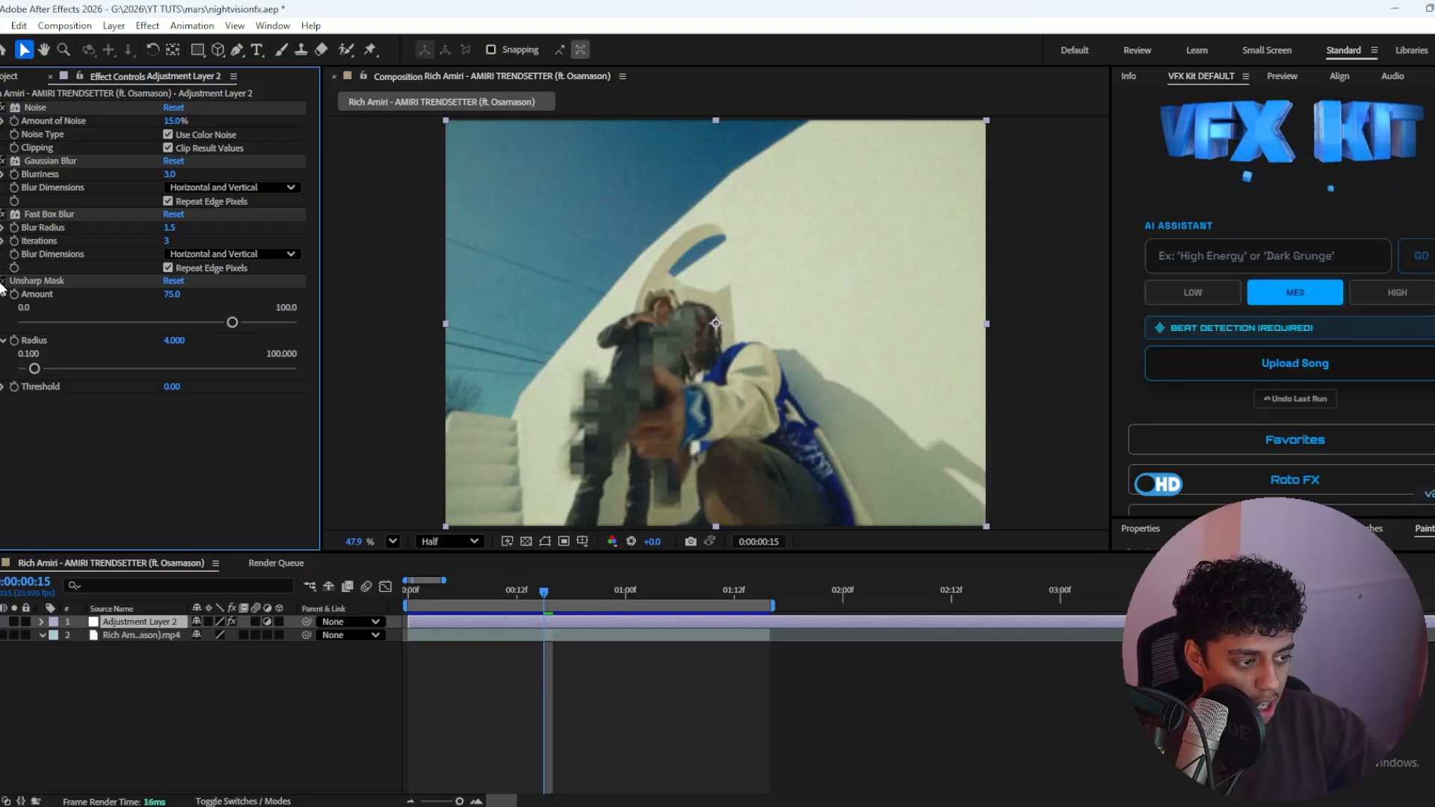
# Step: Add Wave Warp to the adjustment layer with the Smooth Noise wave type and a wave height of 15
pyautogui.hotkey('ctrl', 'space')
pyautogui.write('wave')
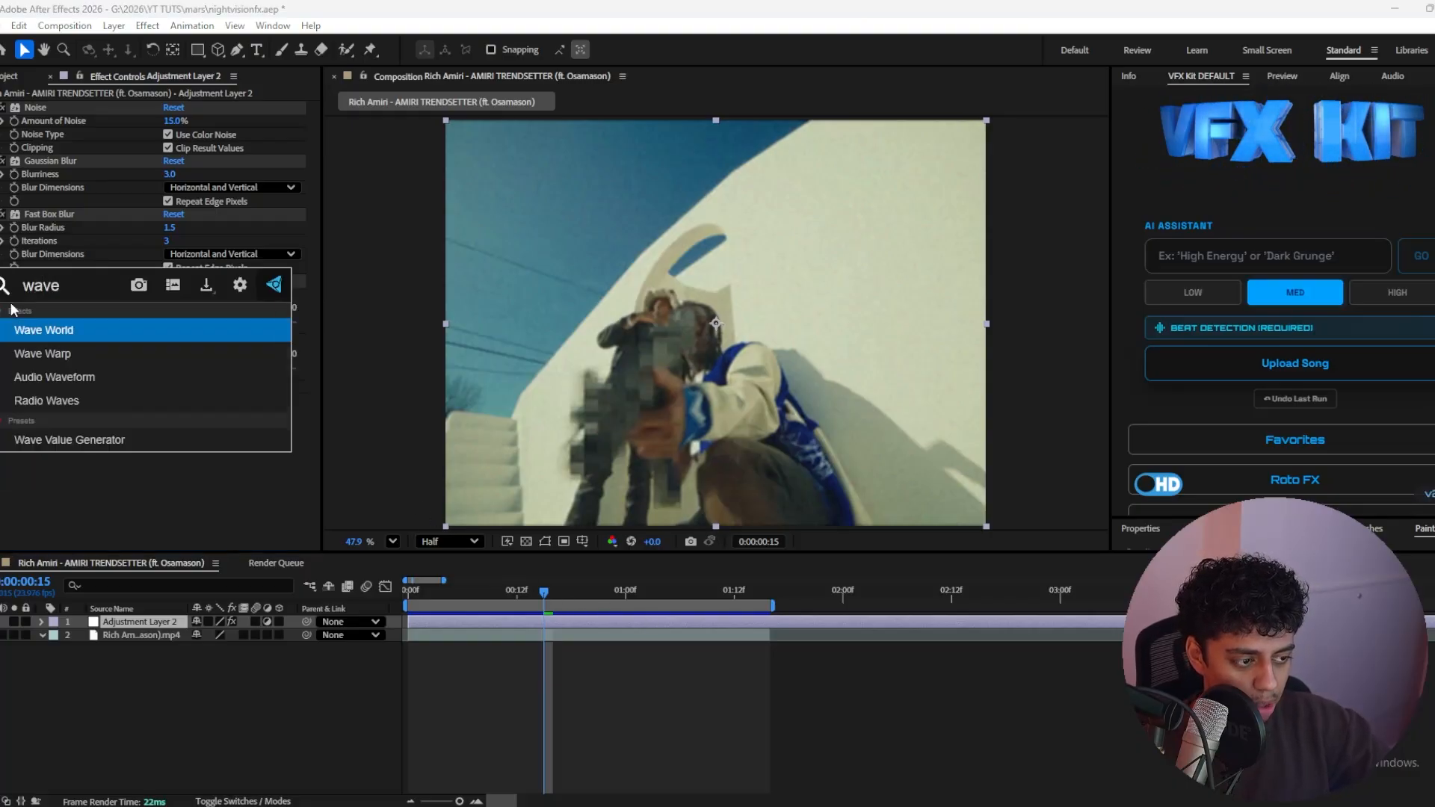
pyautogui.write(' war')
pyautogui.press('Return')
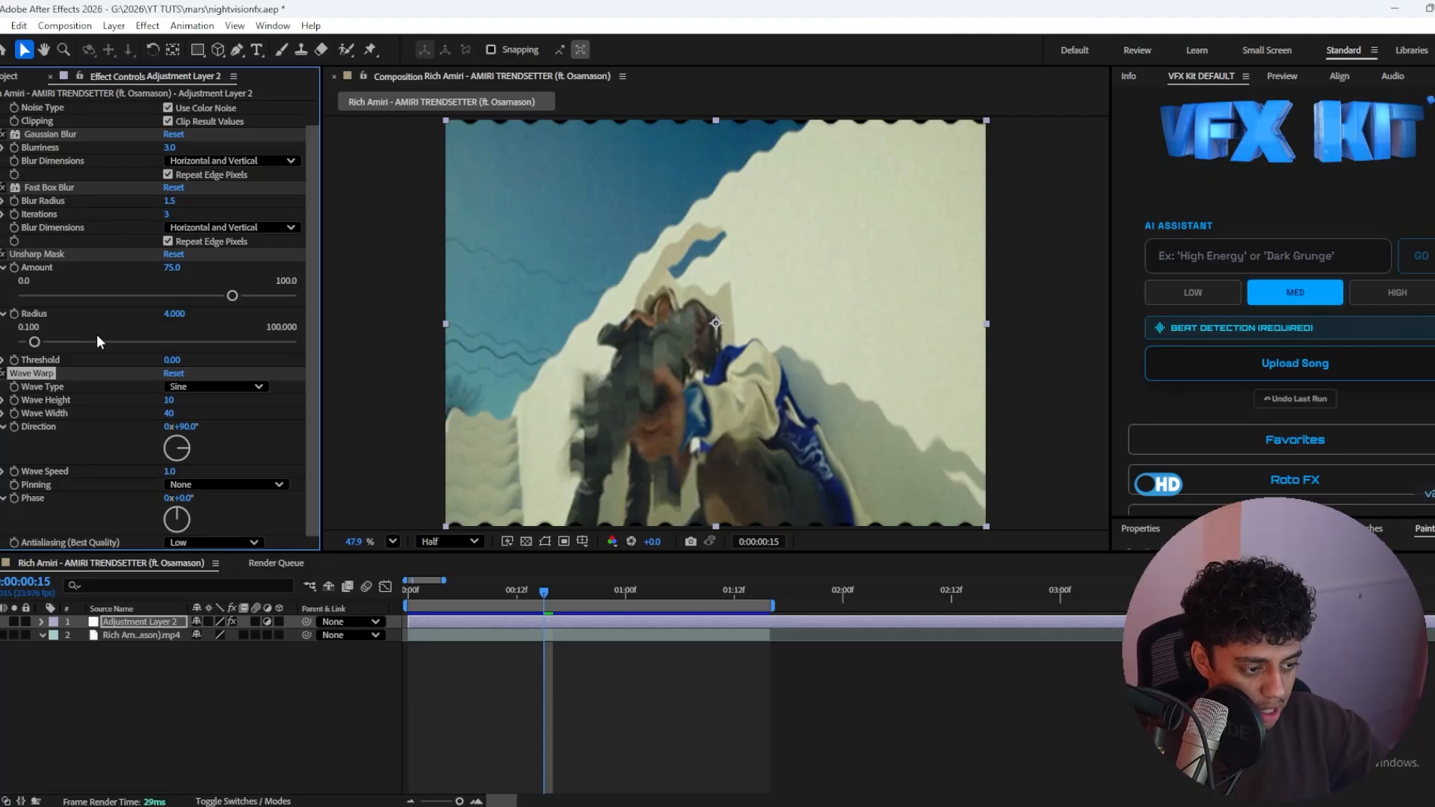
pyautogui.click(182, 388)
pyautogui.click(238, 540)
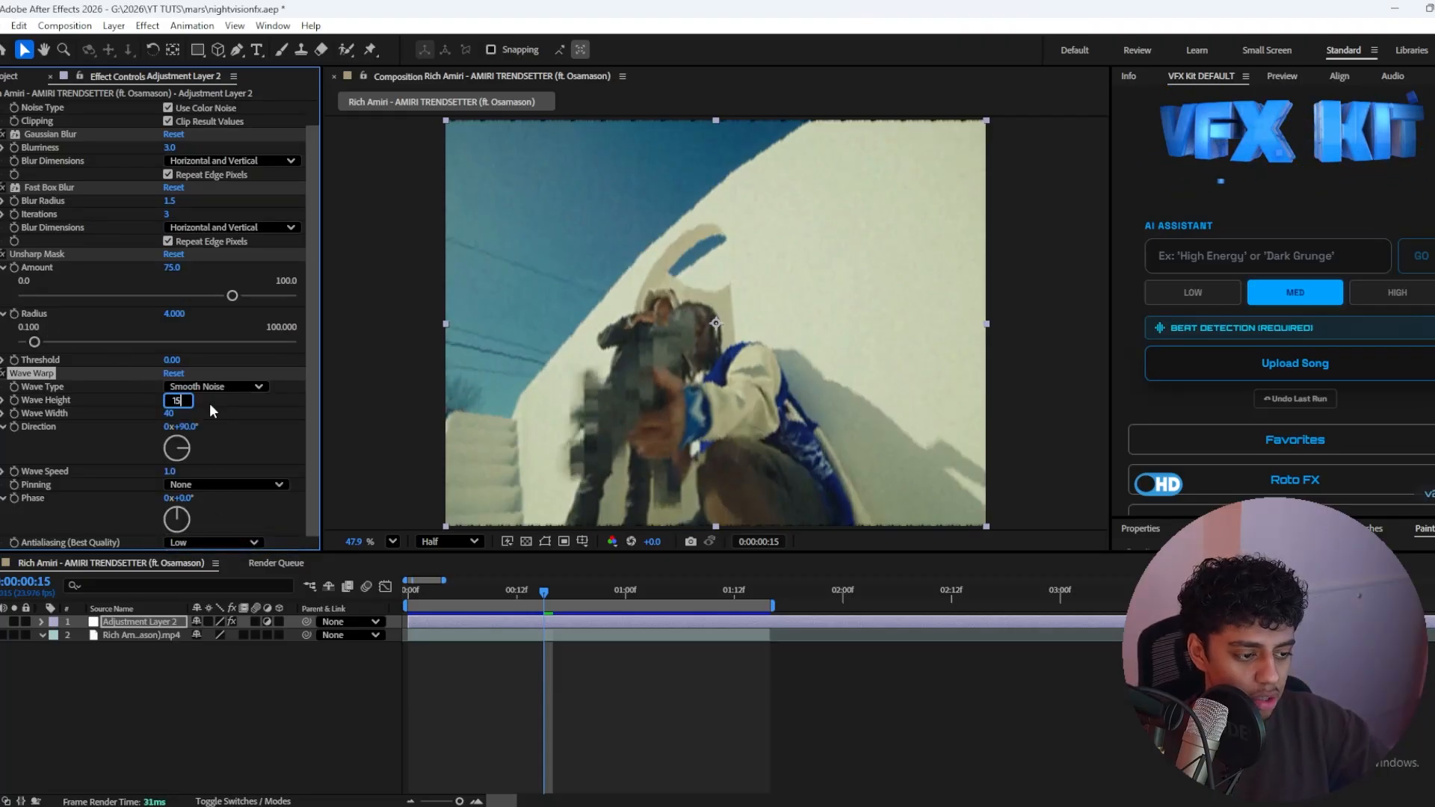
# Step: Set the Wave Warp direction to 0° and its pinning to All Edges
pyautogui.click(187, 426)
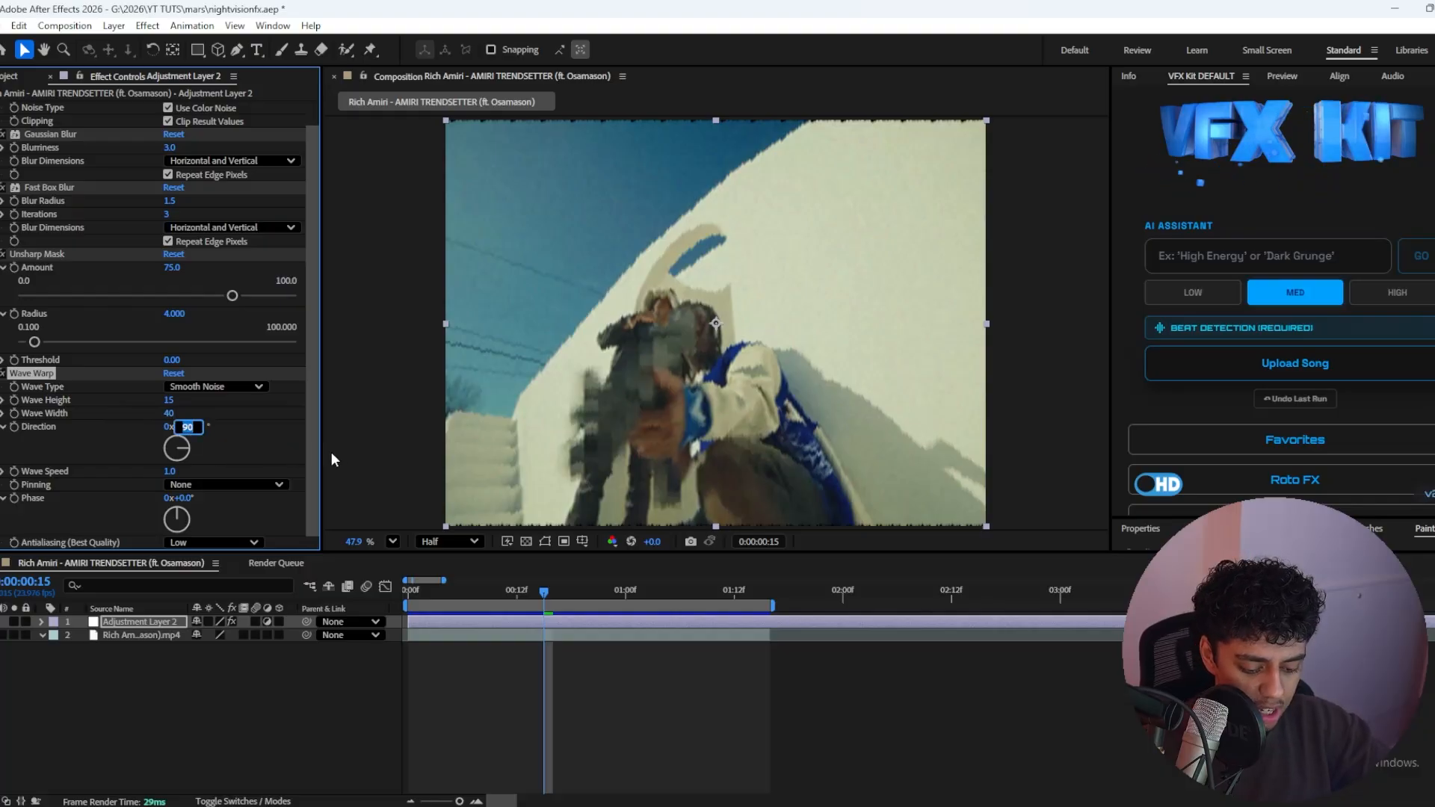
pyautogui.write('0')
pyautogui.press('Return')
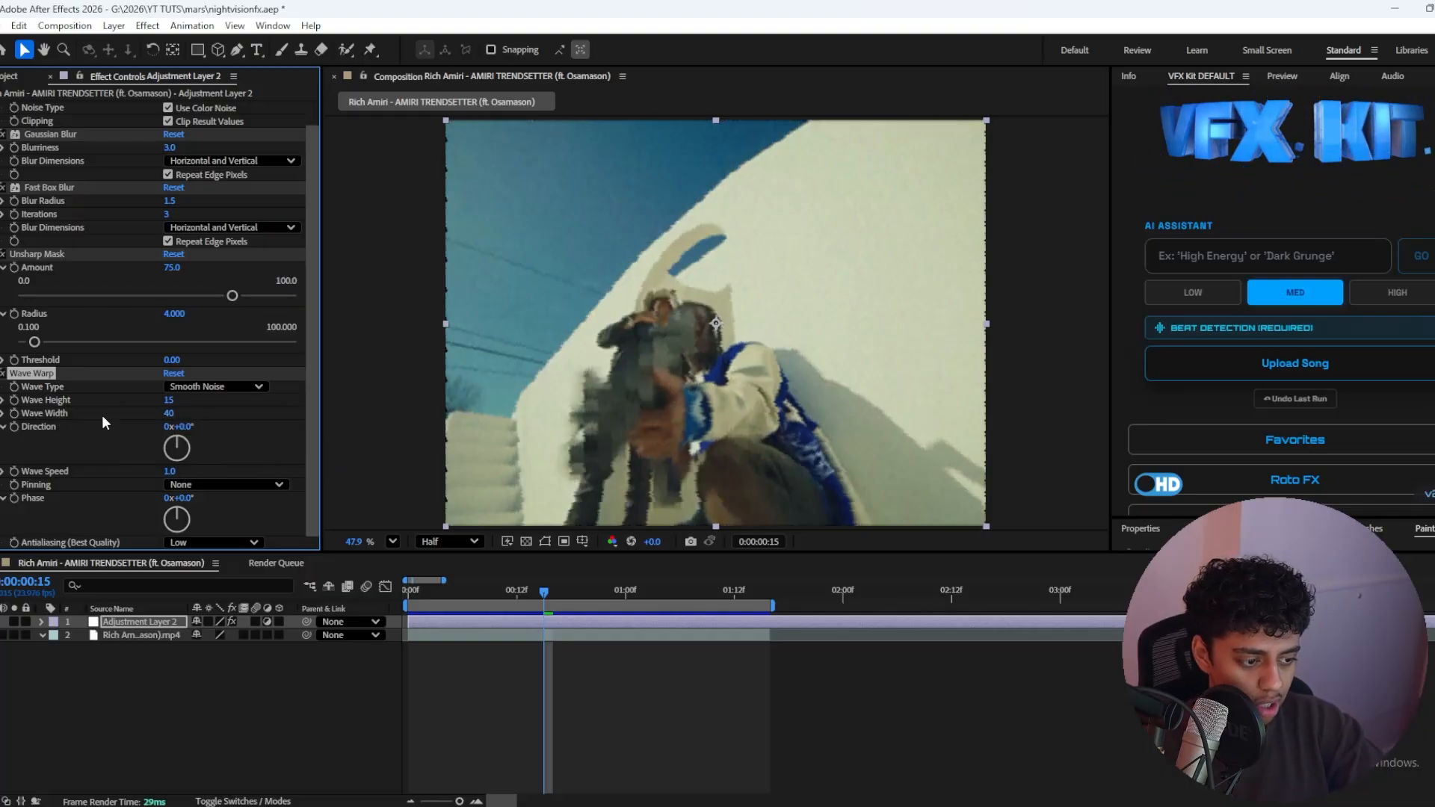
pyautogui.scroll(6, 999, 407)
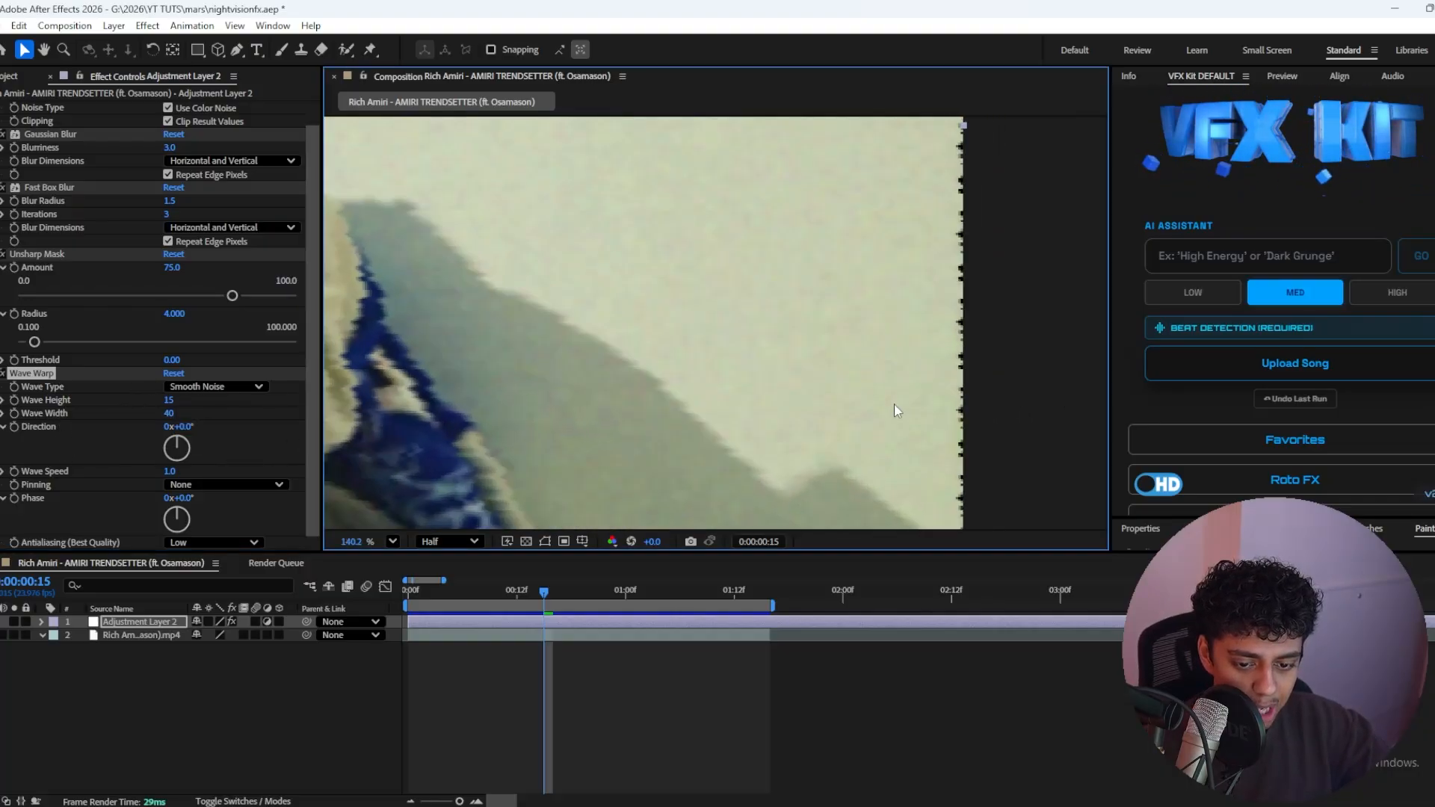
pyautogui.click(392, 541)
pyautogui.click(392, 254)
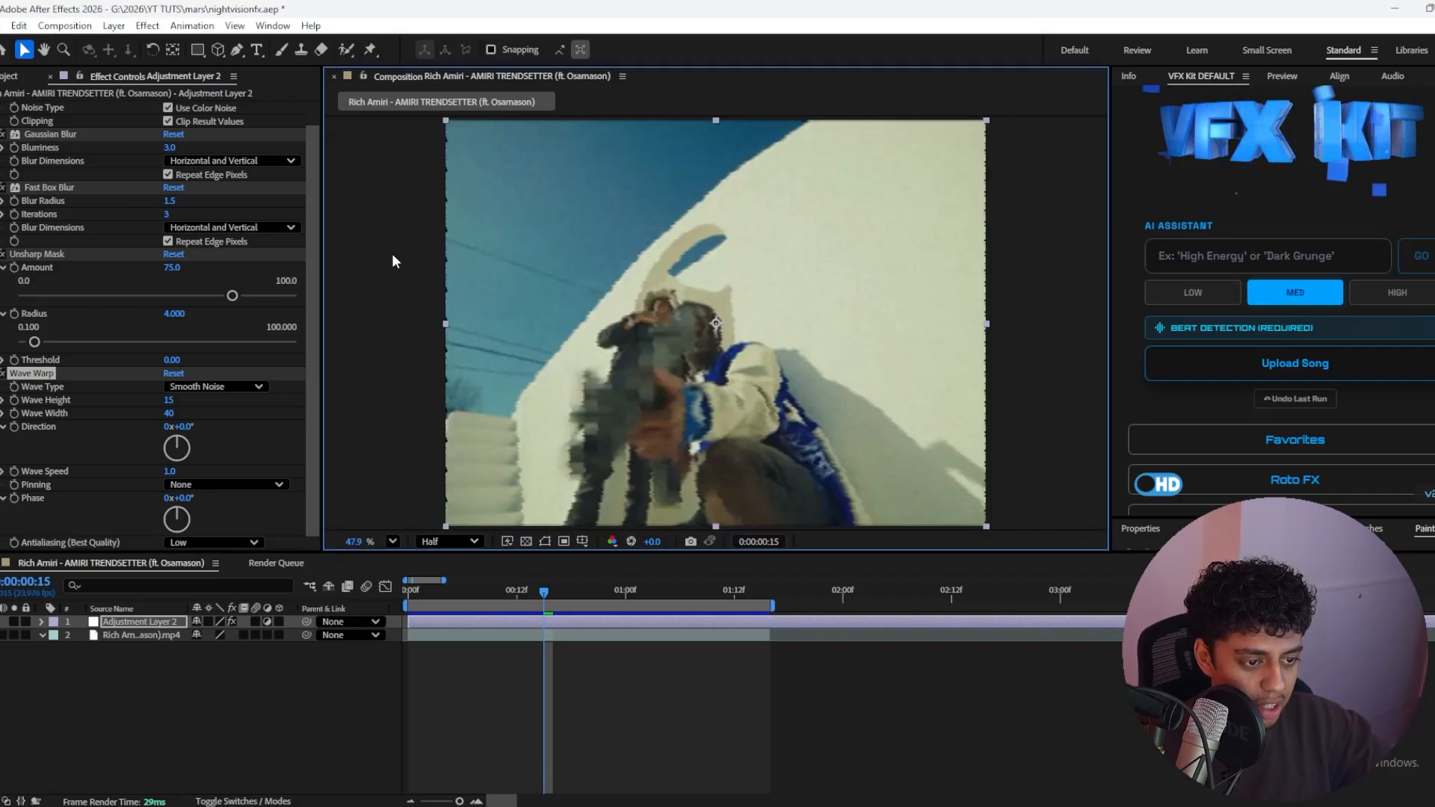
pyautogui.click(190, 472)
pyautogui.click(198, 486)
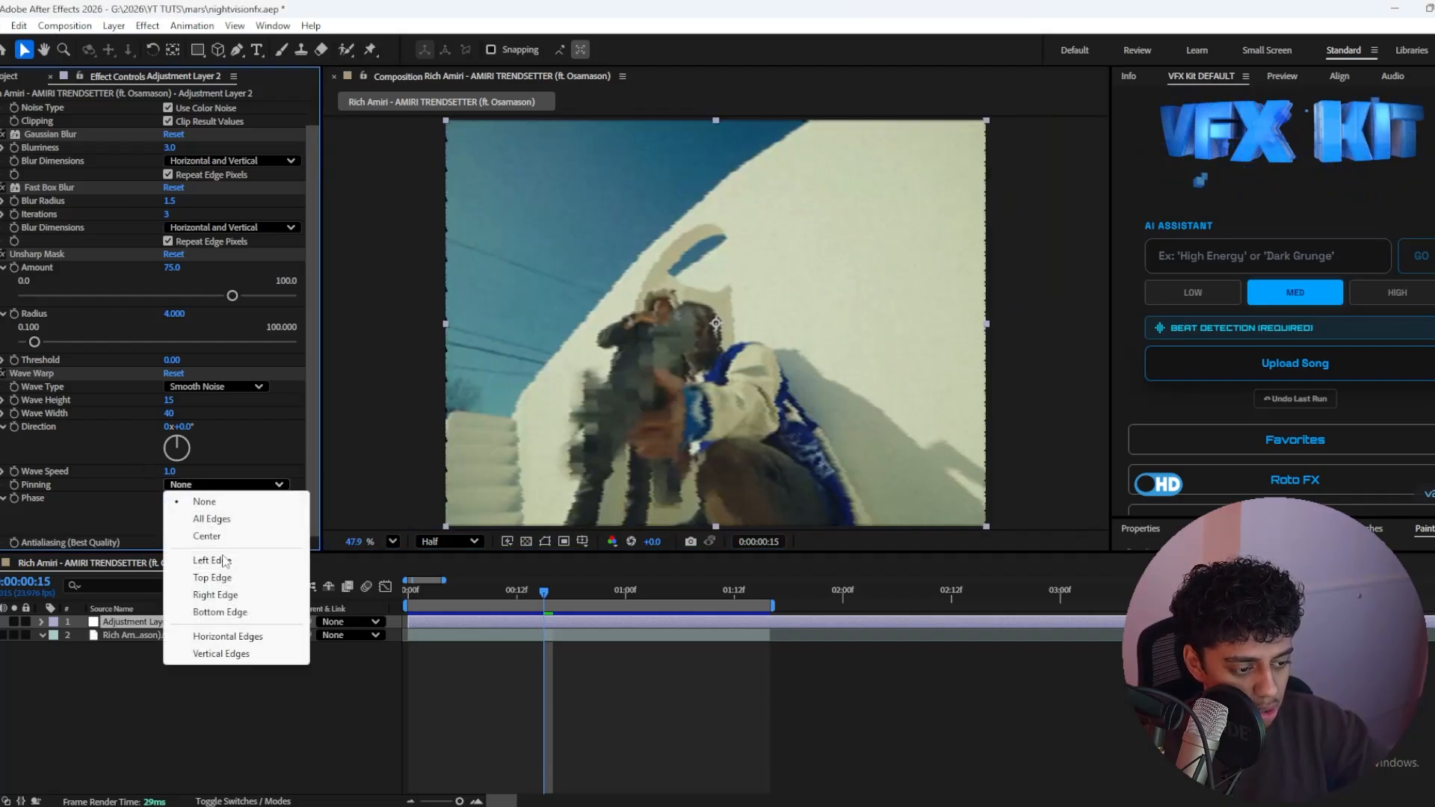
pyautogui.click(212, 517)
# Step: Preview the wave distortion from the start of the clip and set the Wave Warp speed to 3
pyautogui.moveTo(547, 589); pyautogui.dragTo(446, 580)
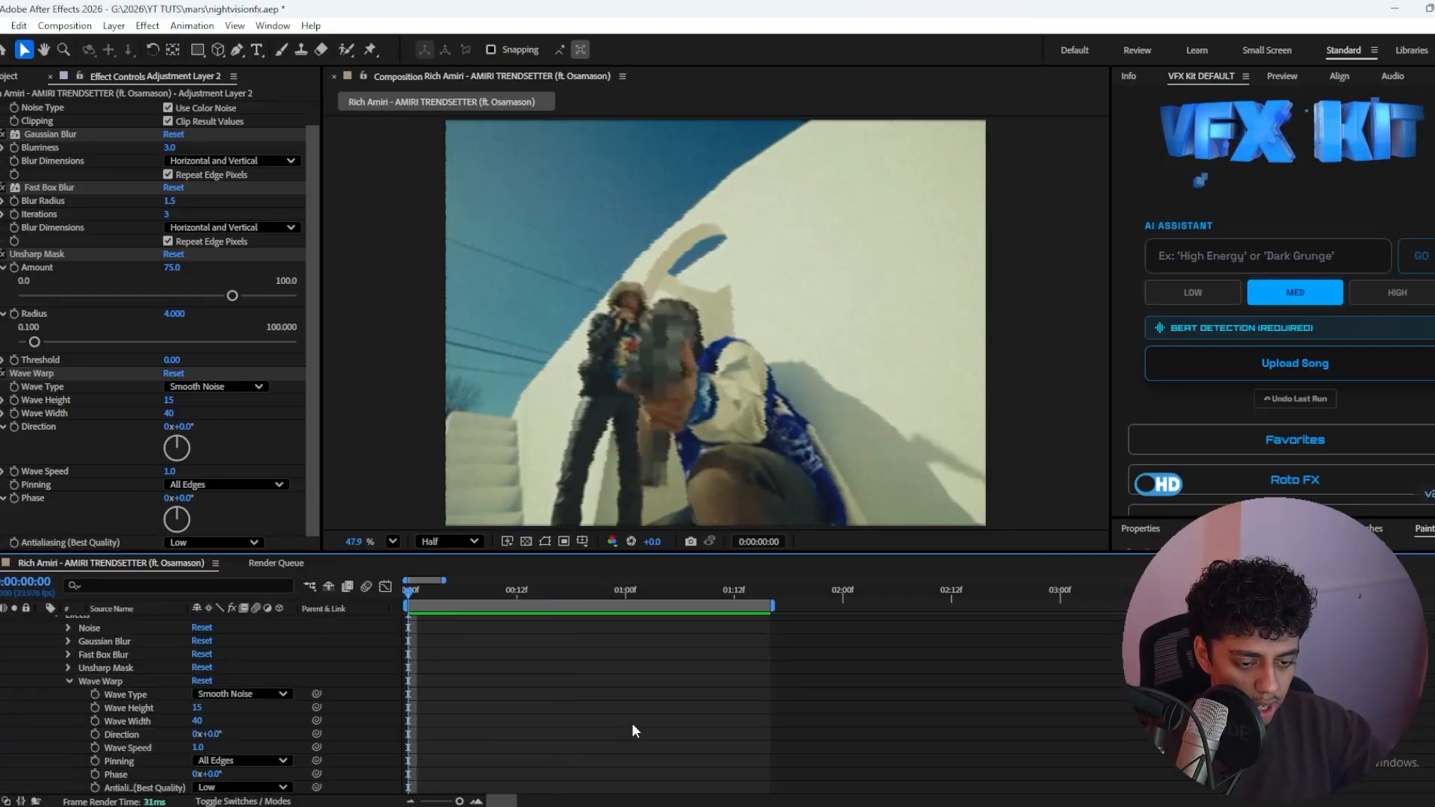
pyautogui.press('space')
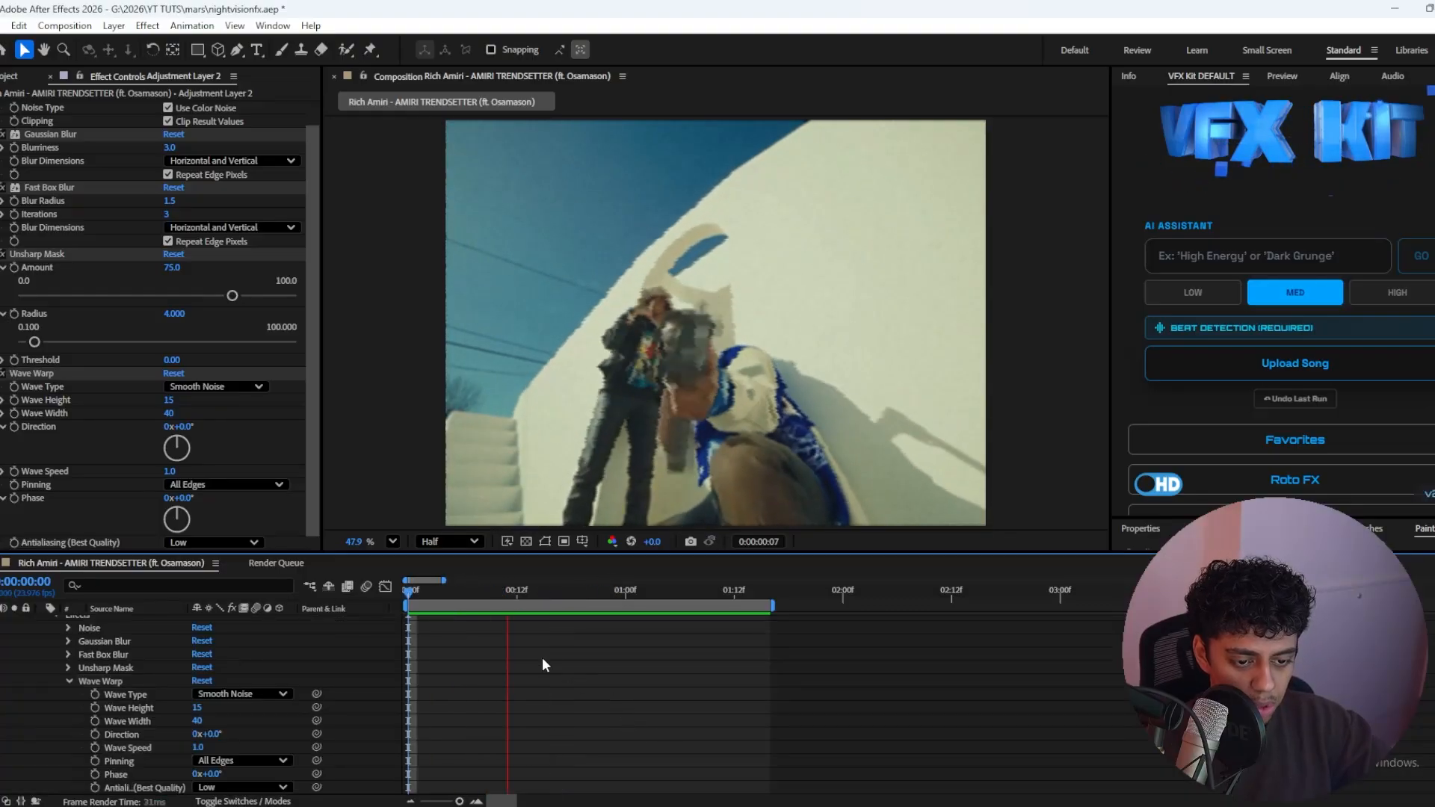
pyautogui.press('space')
pyautogui.scroll(1, 707, 356)
pyautogui.scroll(1, 831, 344)
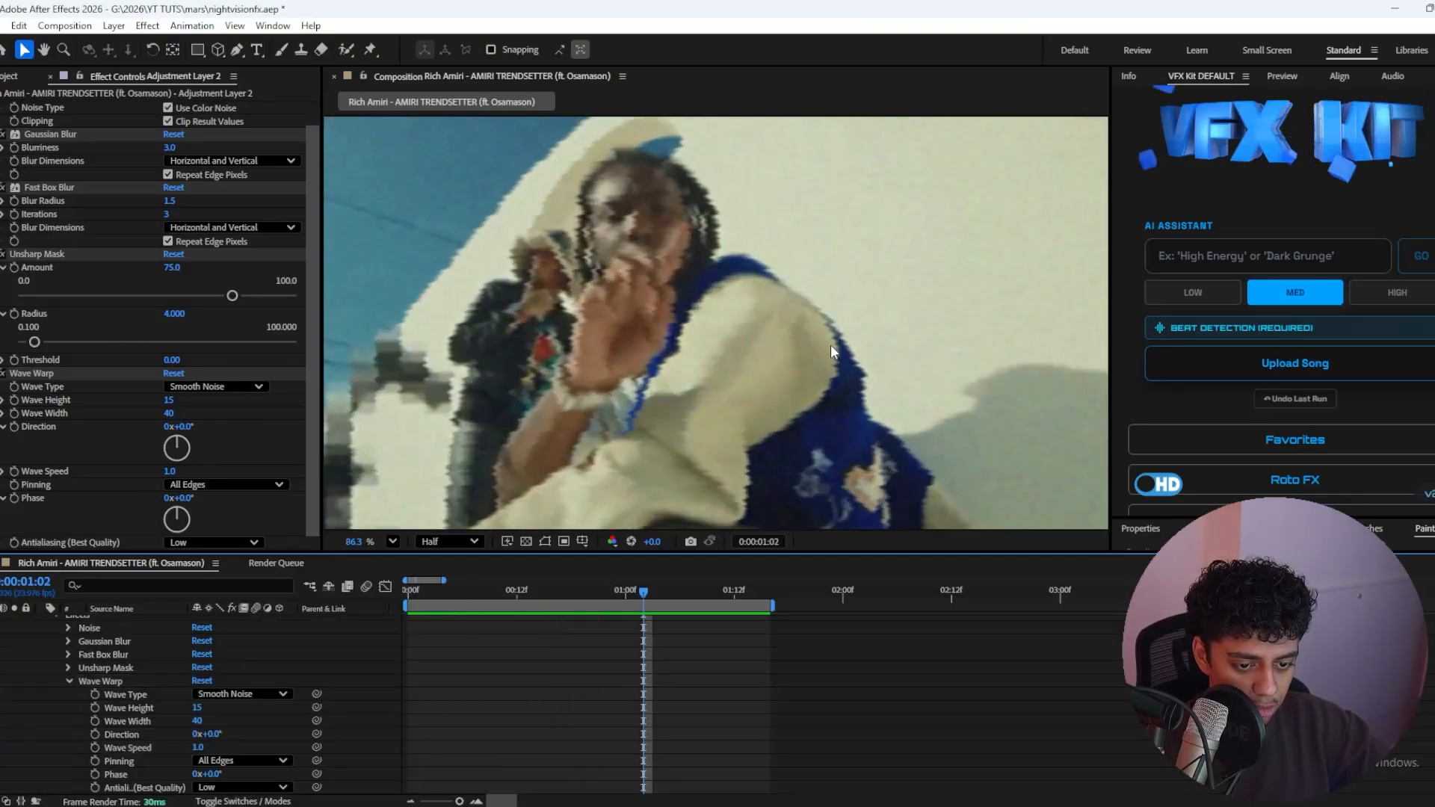
pyautogui.scroll(-2, 810, 374)
pyautogui.moveTo(170, 471); pyautogui.dragTo(275, 477)
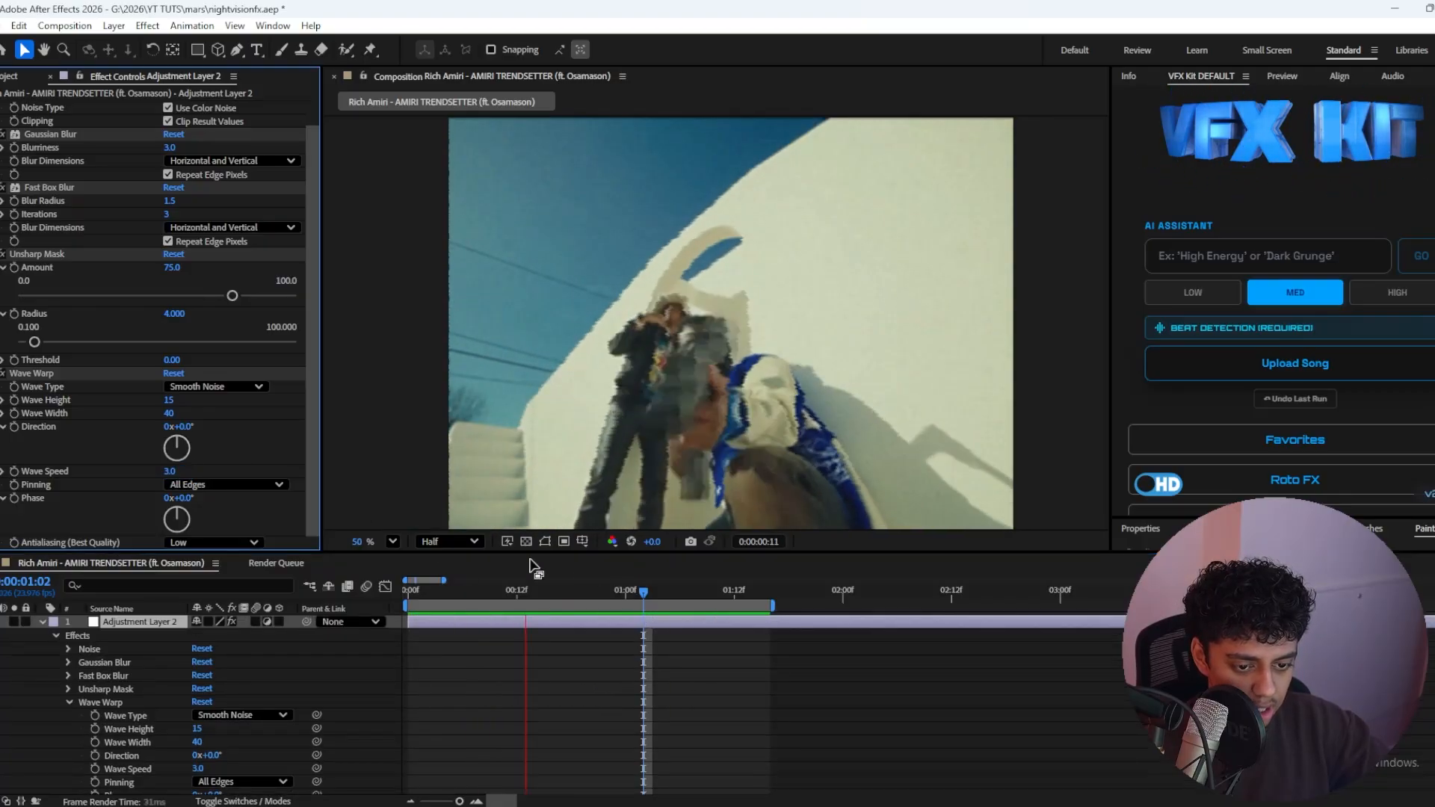
pyautogui.moveTo(546, 593); pyautogui.dragTo(341, 604)
# Step: Add Solid Composite to the adjustment layer and set its color to a dark green, RGB 6, 88, 0
pyautogui.hotkey('ctrl', 'space')
pyautogui.write('solid co')
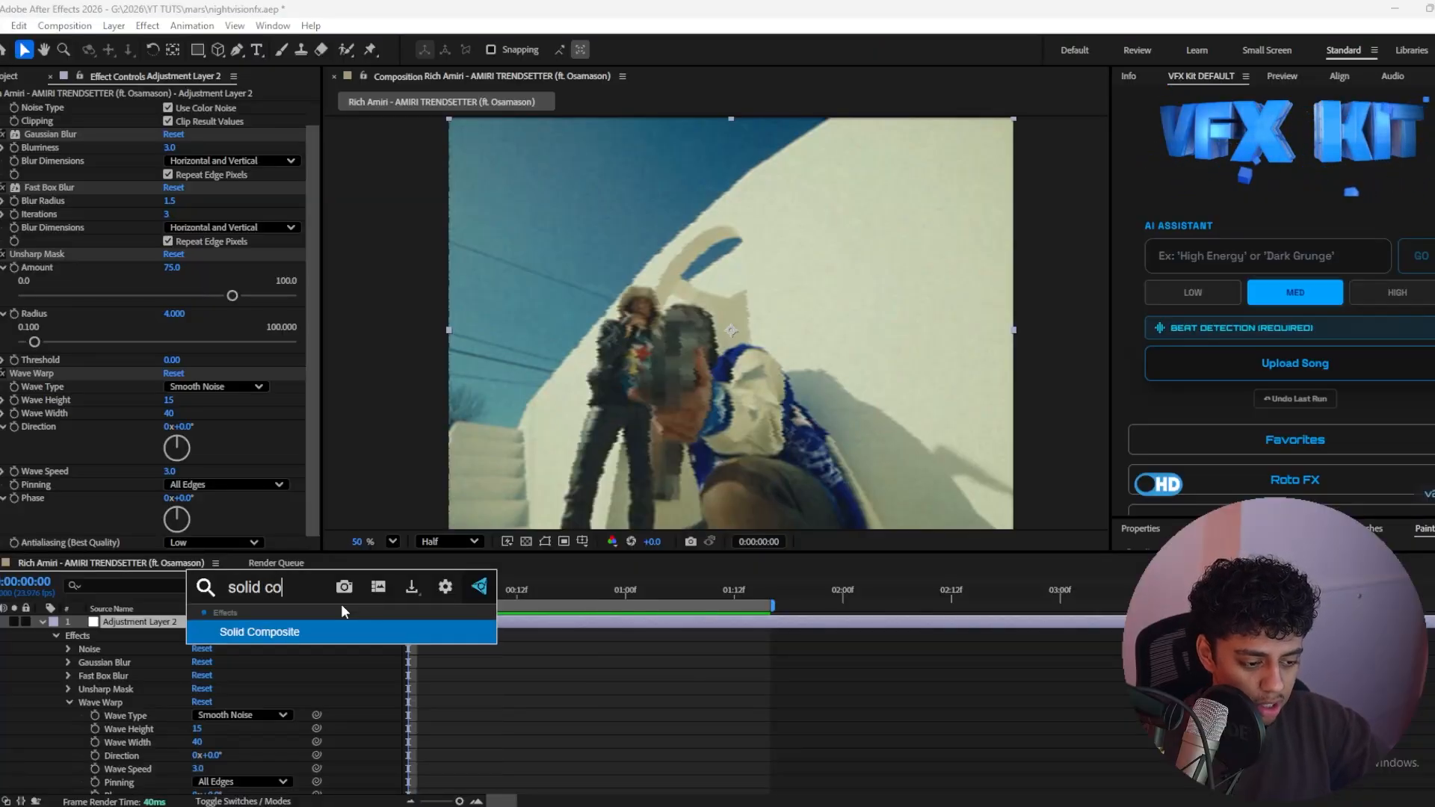
pyautogui.press('Return')
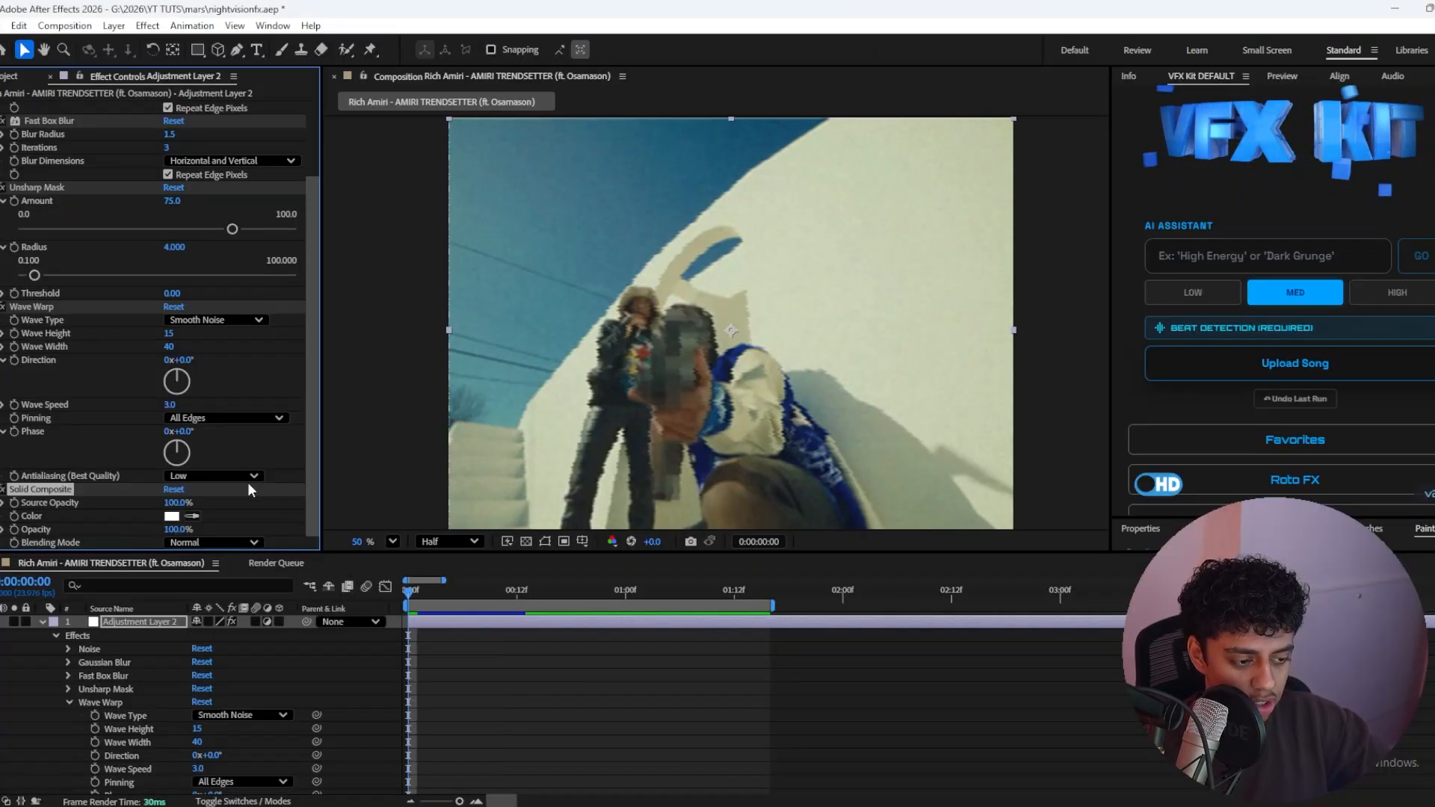
pyautogui.click(171, 515)
pyautogui.moveTo(774, 493); pyautogui.dragTo(781, 457)
pyautogui.click(748, 416)
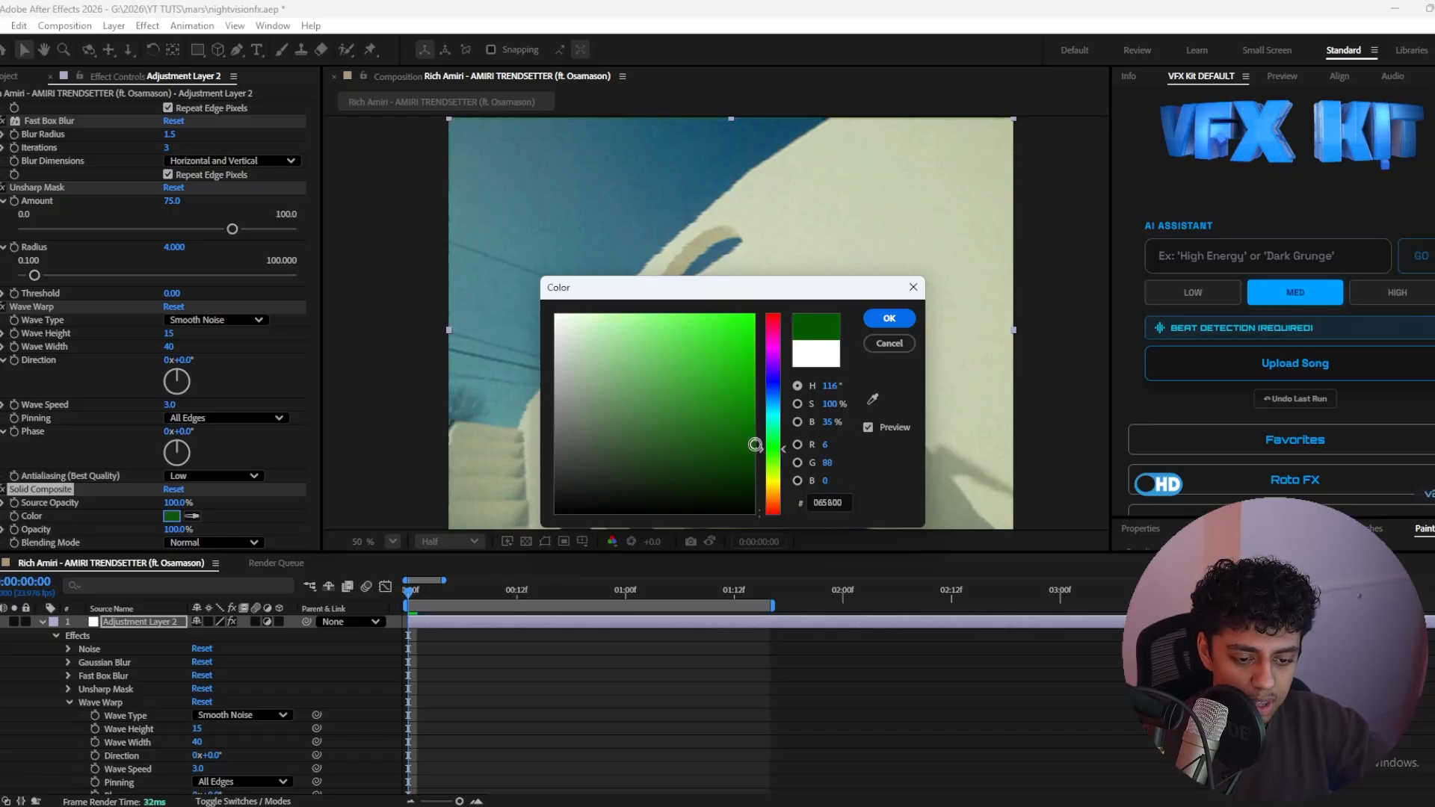
pyautogui.click(890, 317)
# Step: Set the Solid Composite blending mode to Luminosity and check its color, leaving the green as is
pyautogui.click(255, 542)
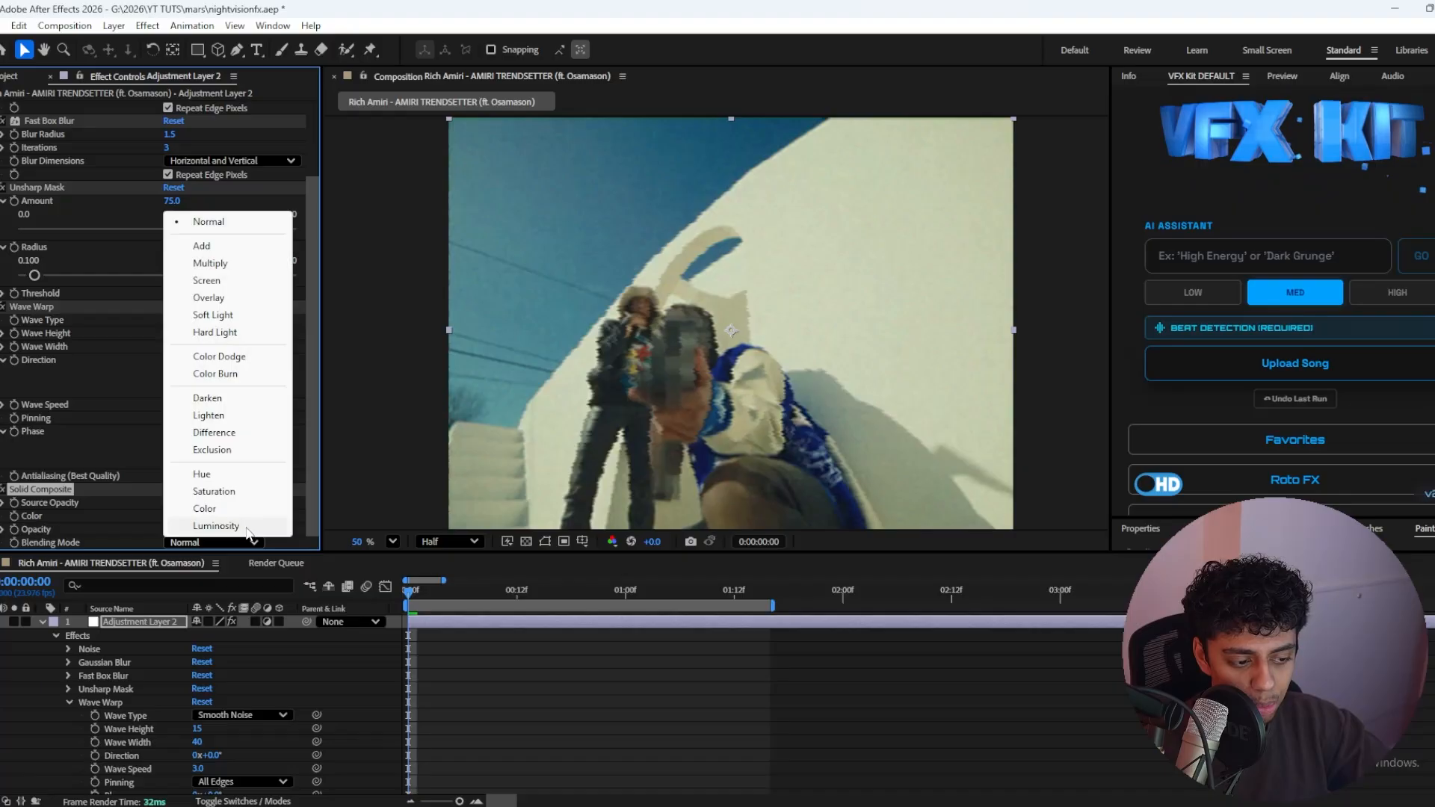
pyautogui.click(247, 527)
pyautogui.moveTo(790, 354); pyautogui.dragTo(823, 341)
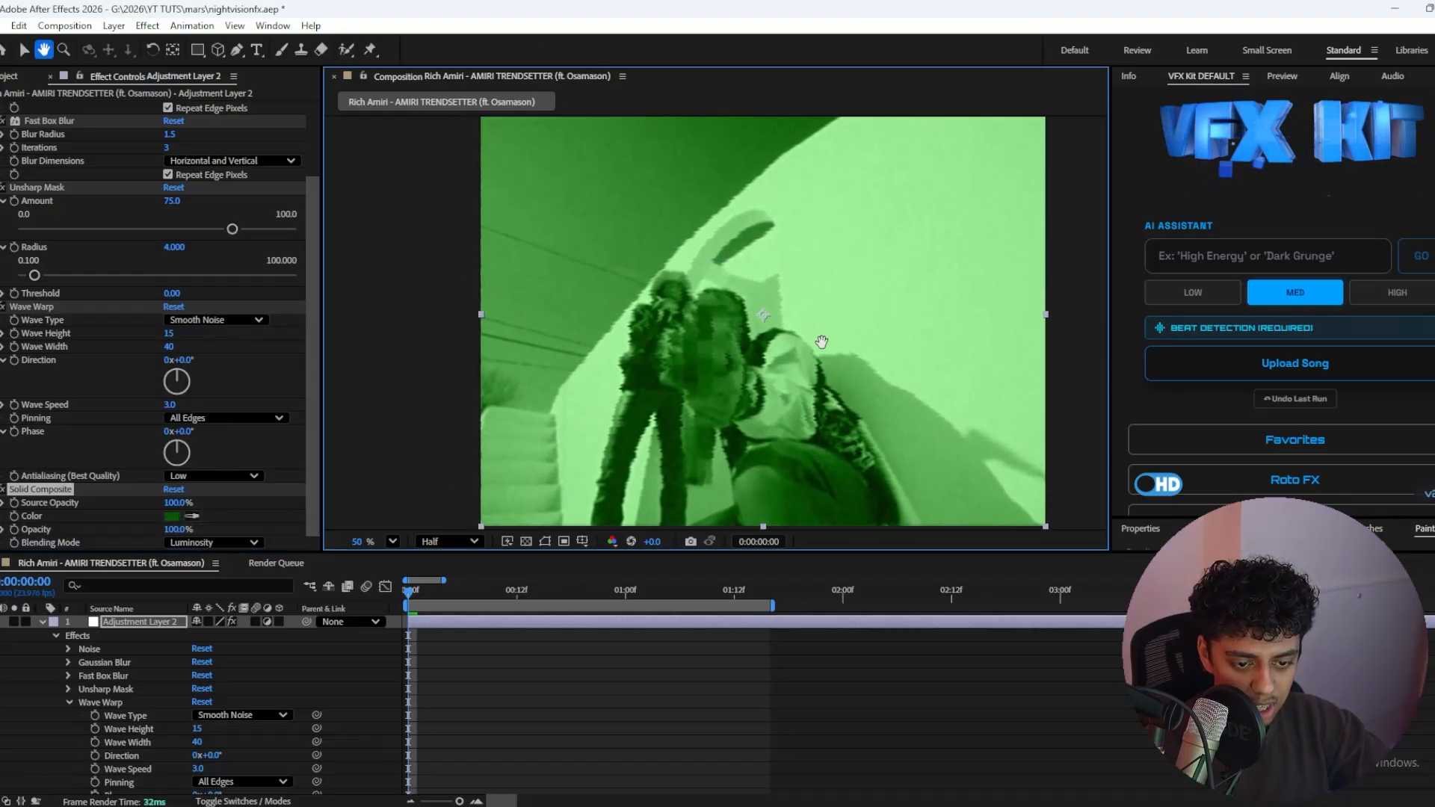
pyautogui.click(172, 516)
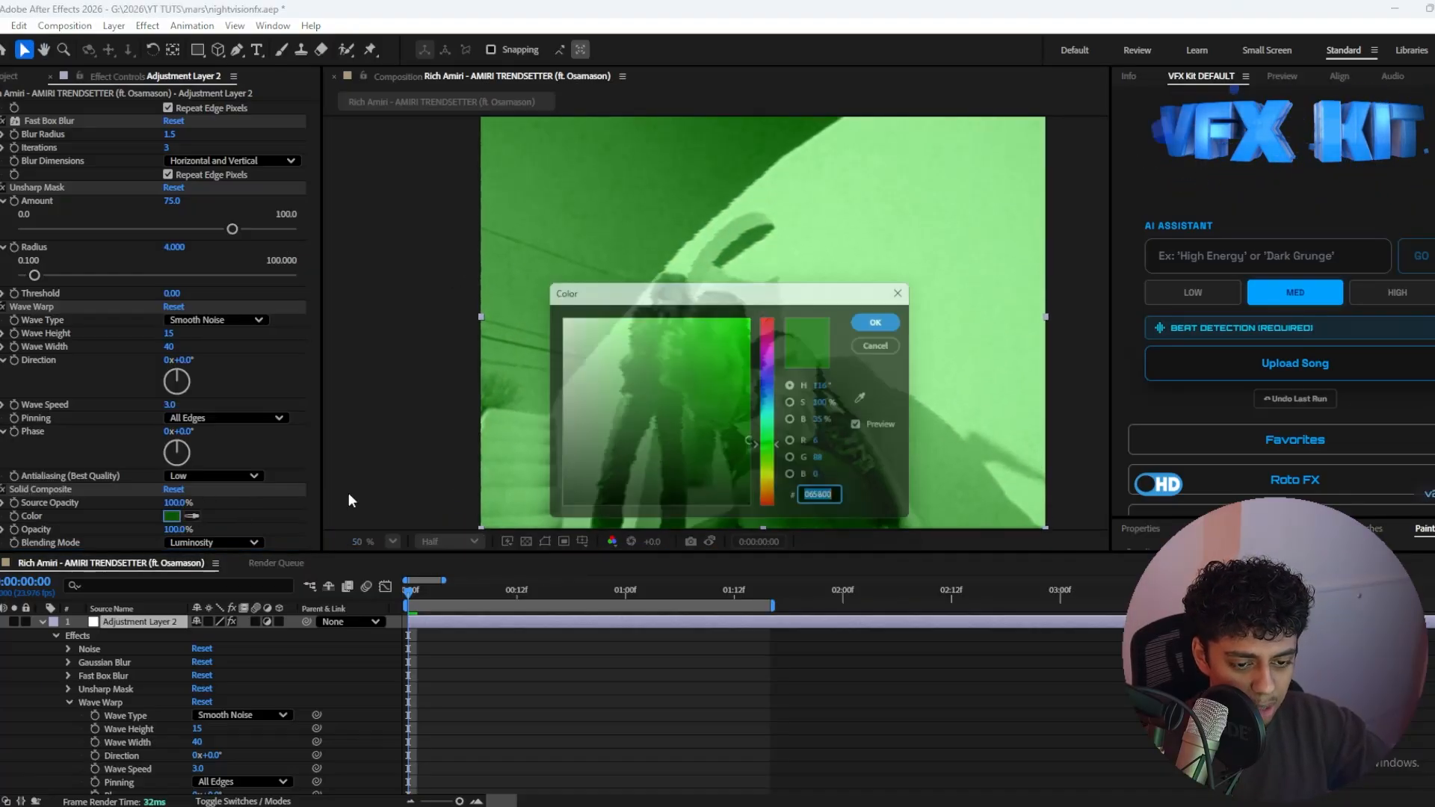
pyautogui.click(884, 343)
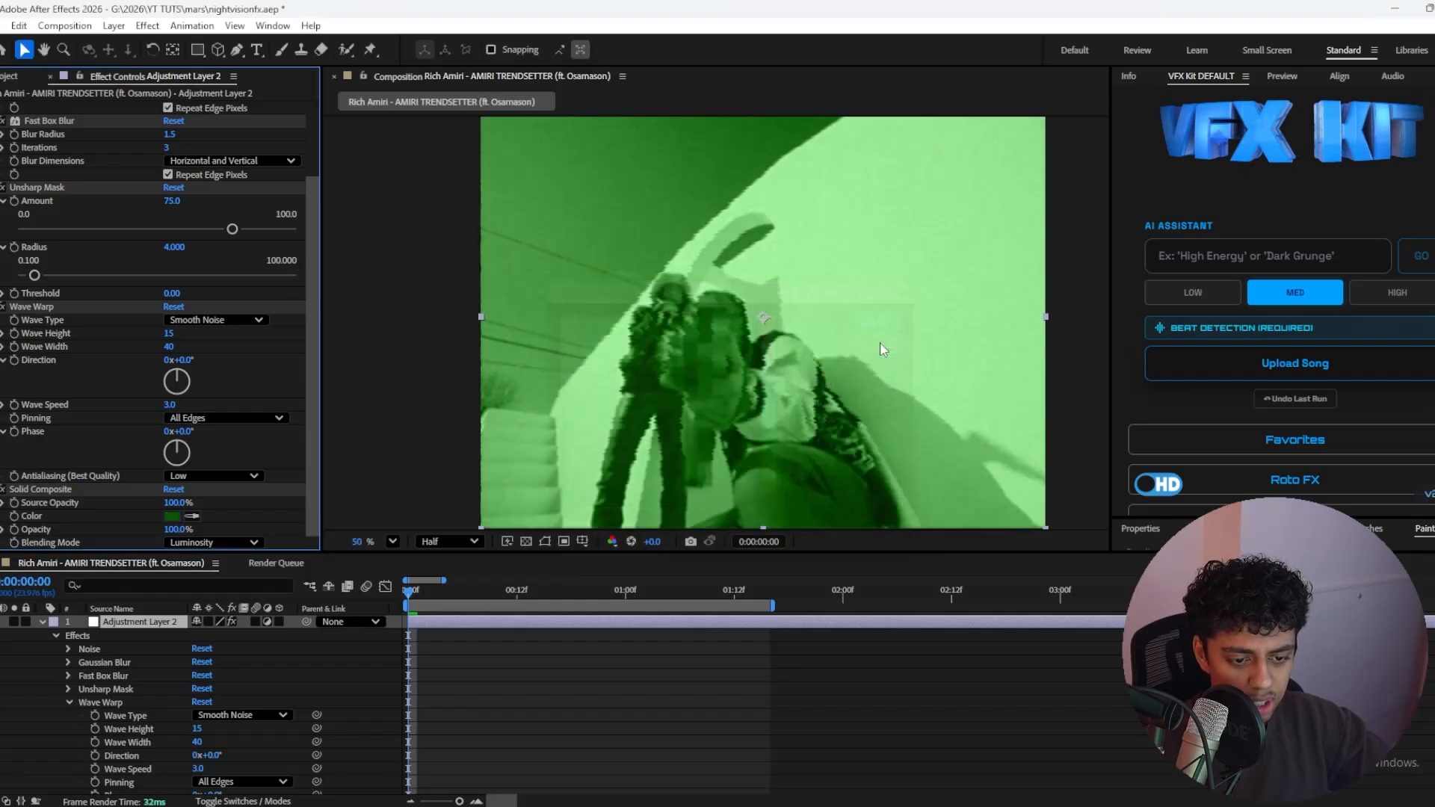
# Step: Add a Curves effect to the adjustment layer and shape the RGB curve into a gentle S, lowering shadows and raising highlights
pyautogui.hotkey('ctrl', 'space')
pyautogui.write('curv')
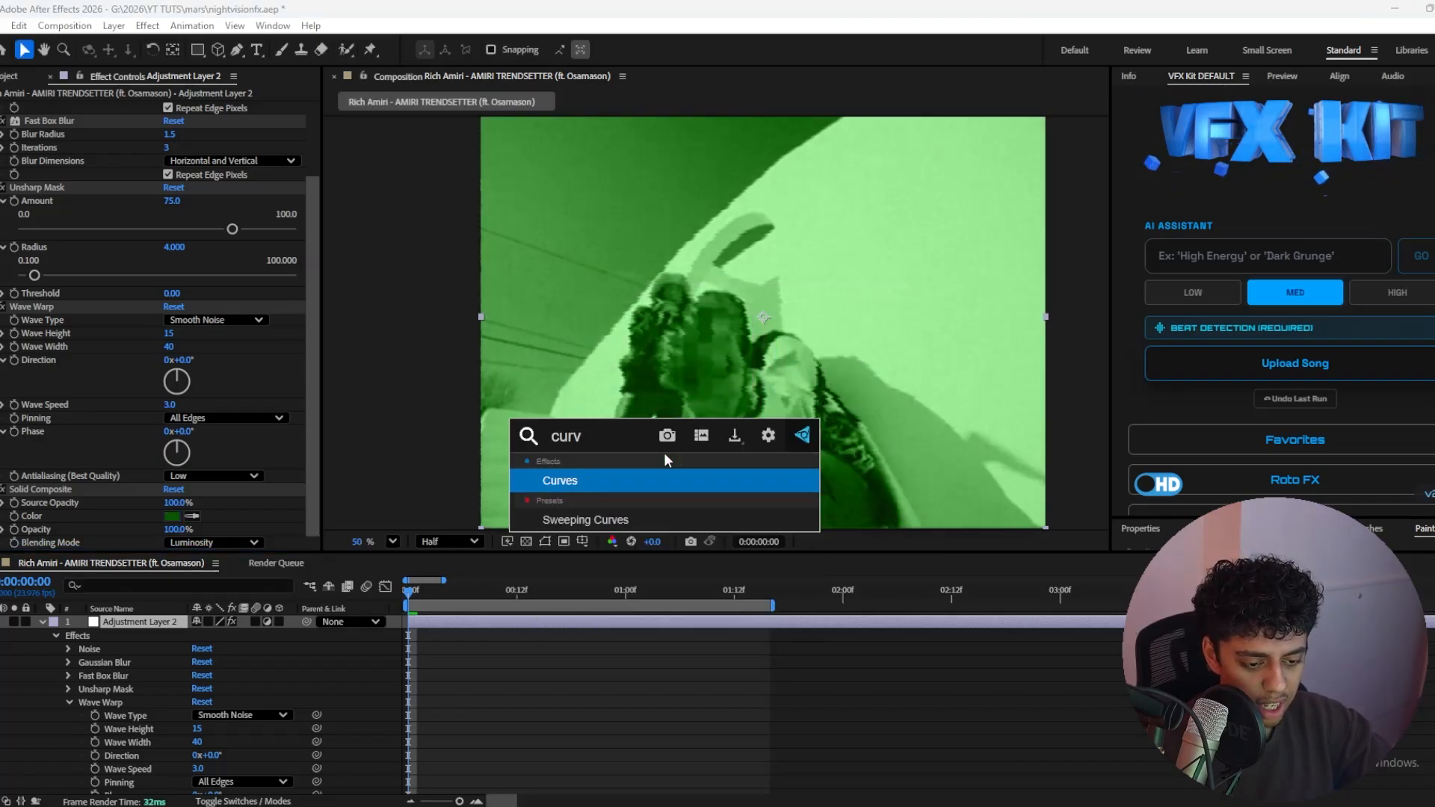
pyautogui.press('Return')
pyautogui.moveTo(80, 430); pyautogui.dragTo(78, 465)
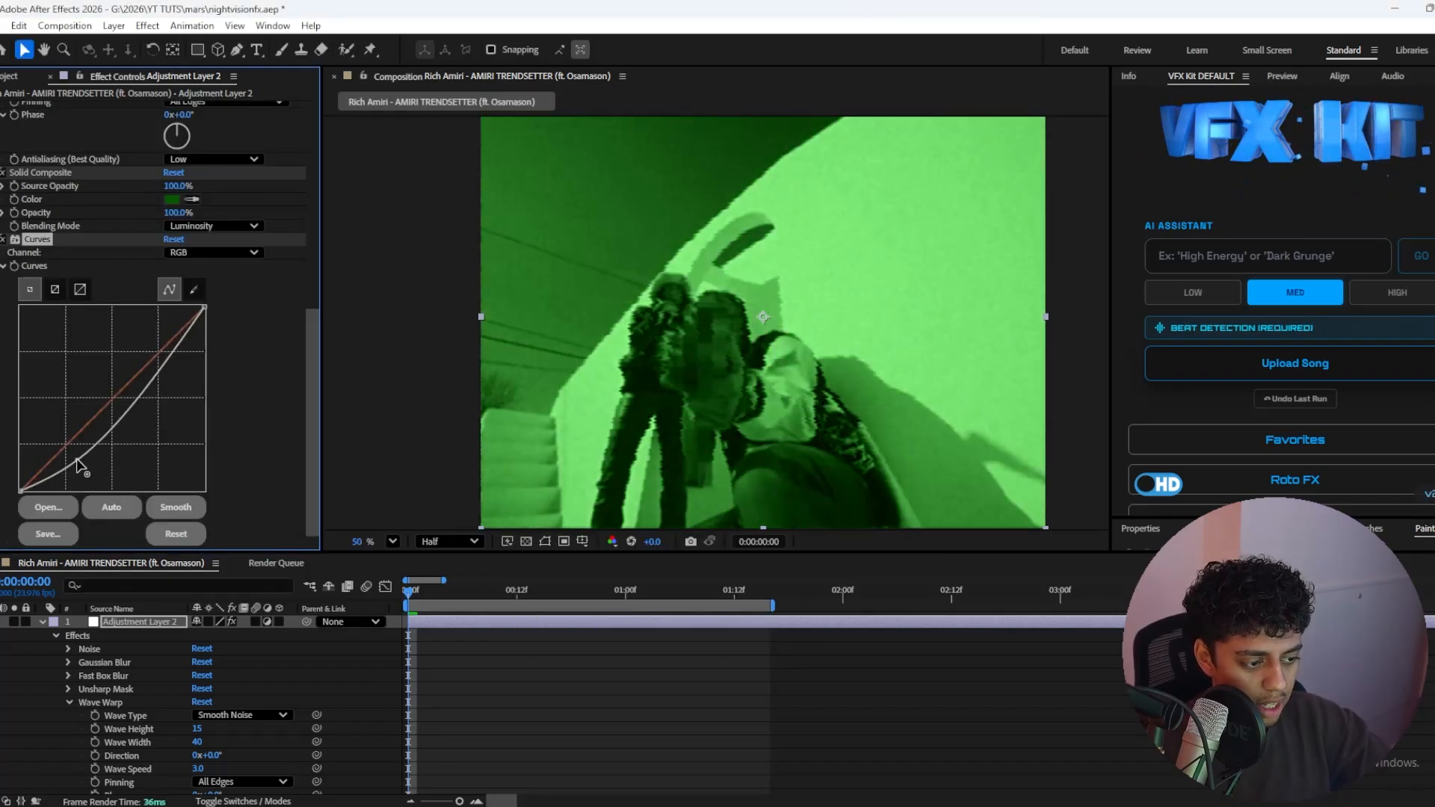
pyautogui.moveTo(134, 409); pyautogui.dragTo(136, 373)
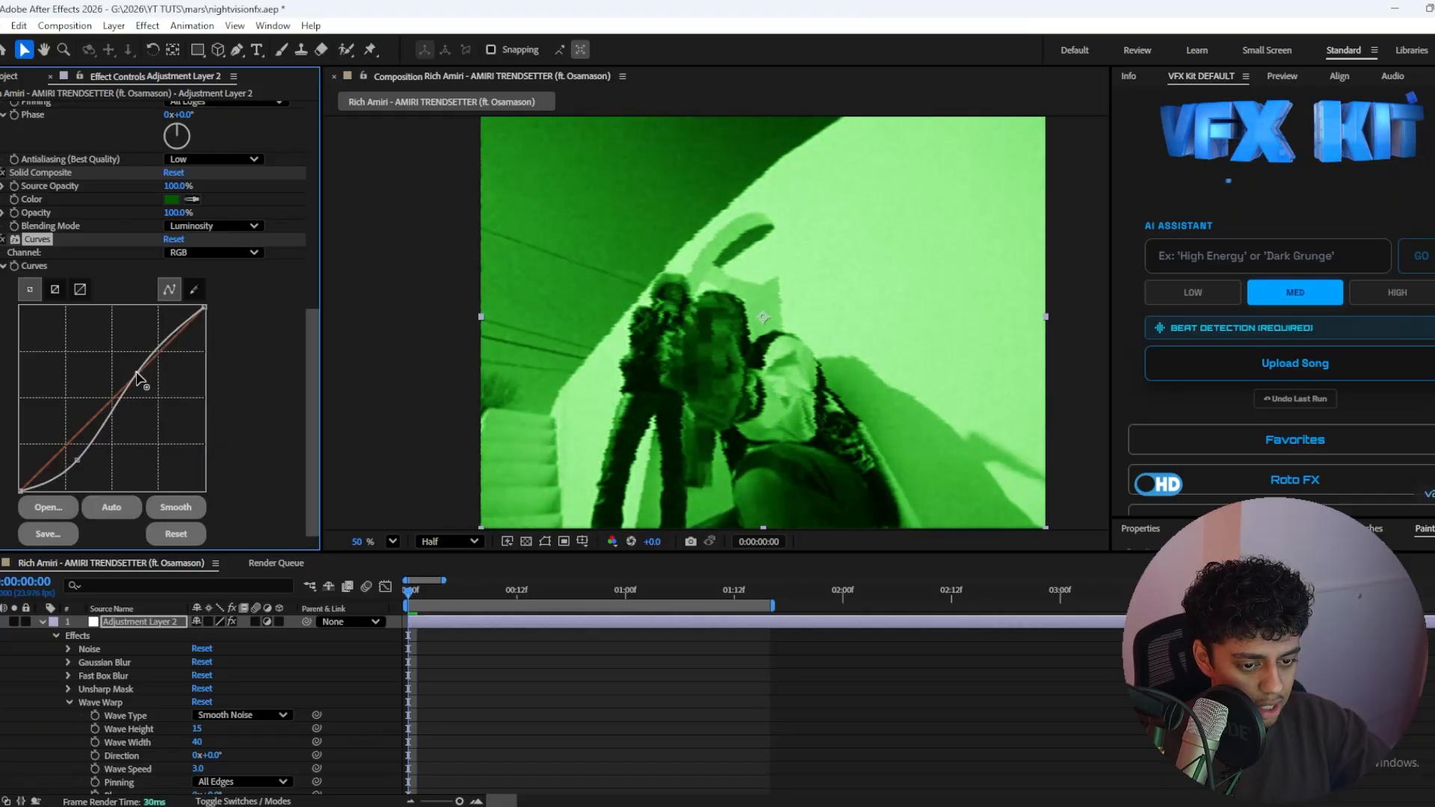
pyautogui.moveTo(80, 459); pyautogui.dragTo(76, 453)
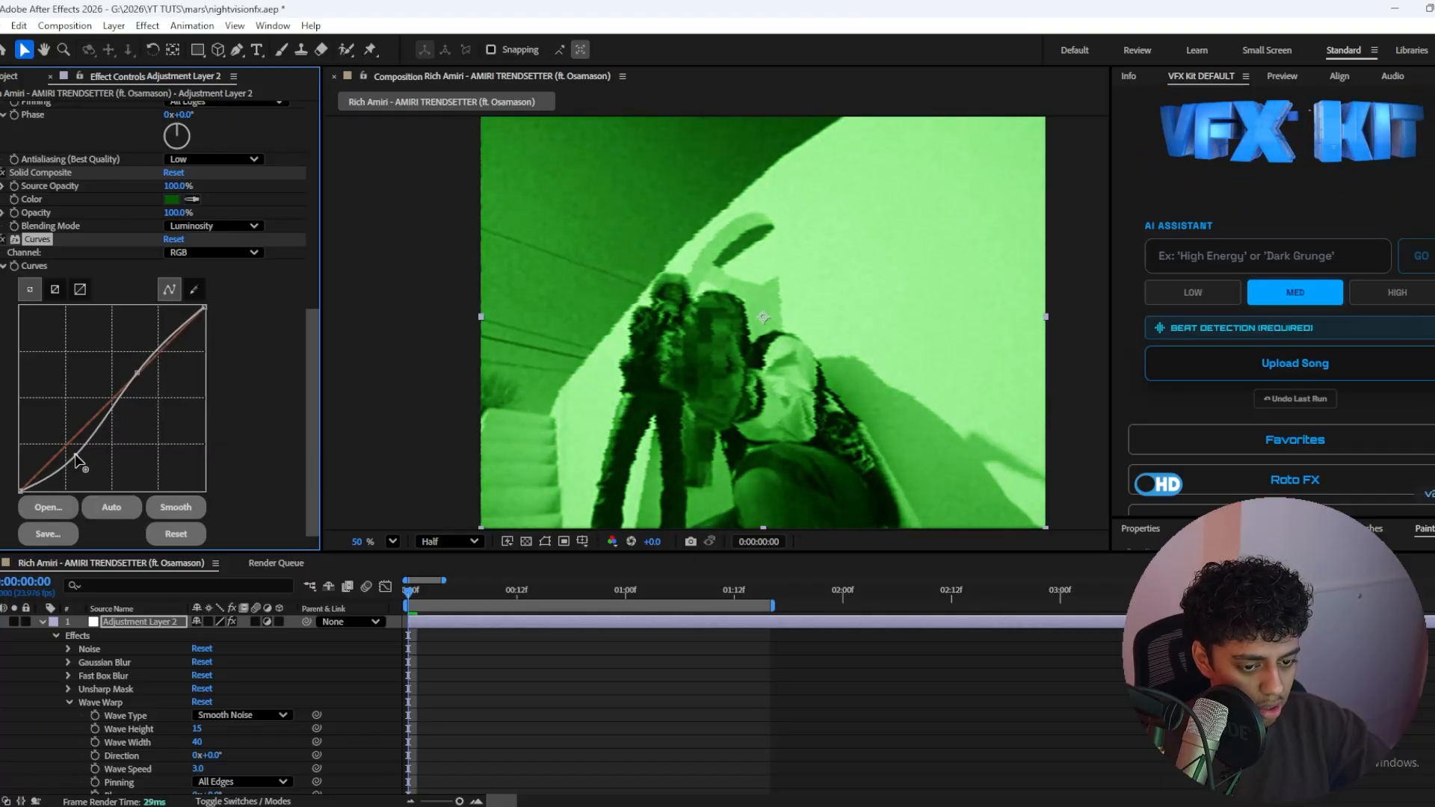
pyautogui.moveTo(137, 377); pyautogui.dragTo(133, 370)
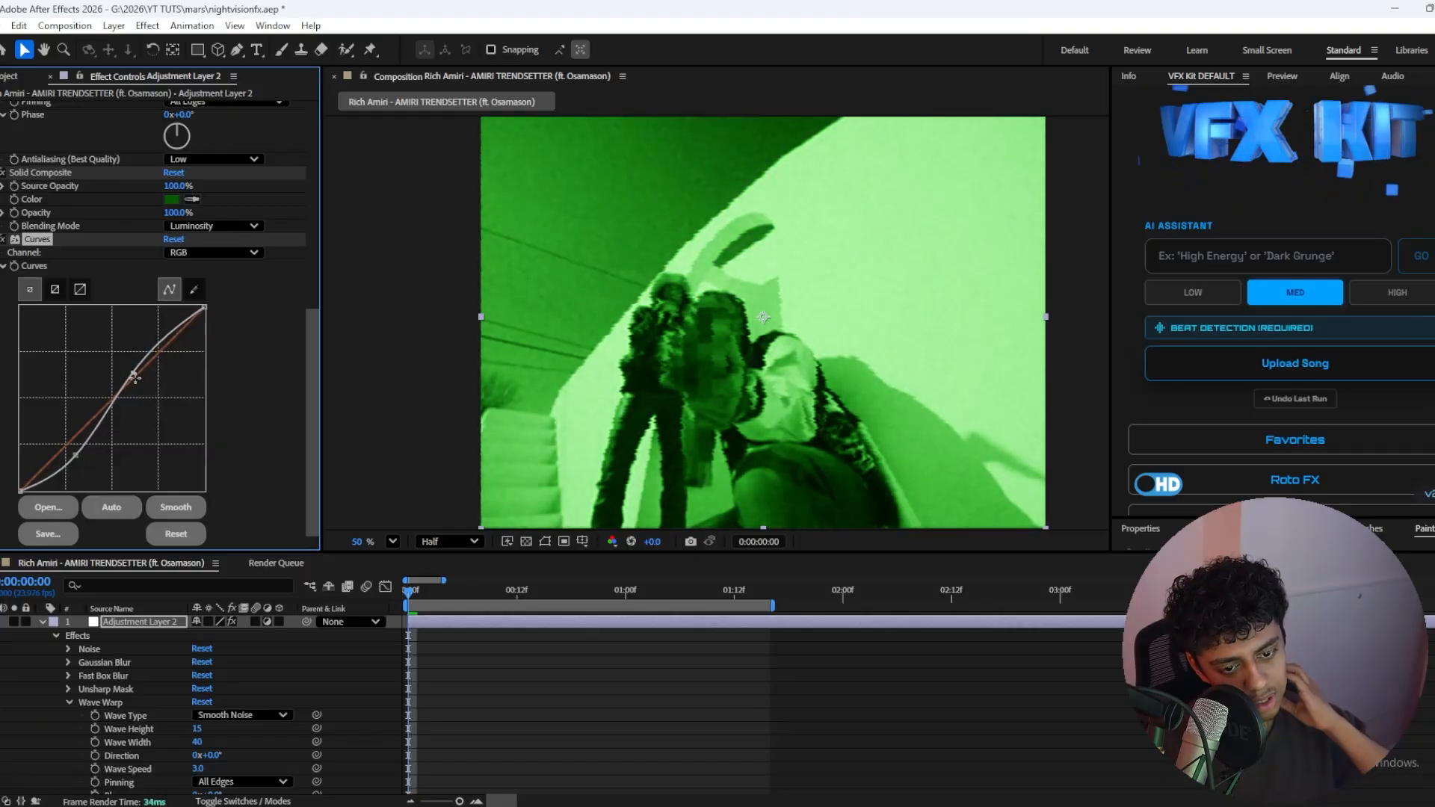
# Step: Add a second Noise effect after Curves and set its amount of noise to 15%
pyautogui.hotkey('ctrl', 'space')
pyautogui.write('noi')
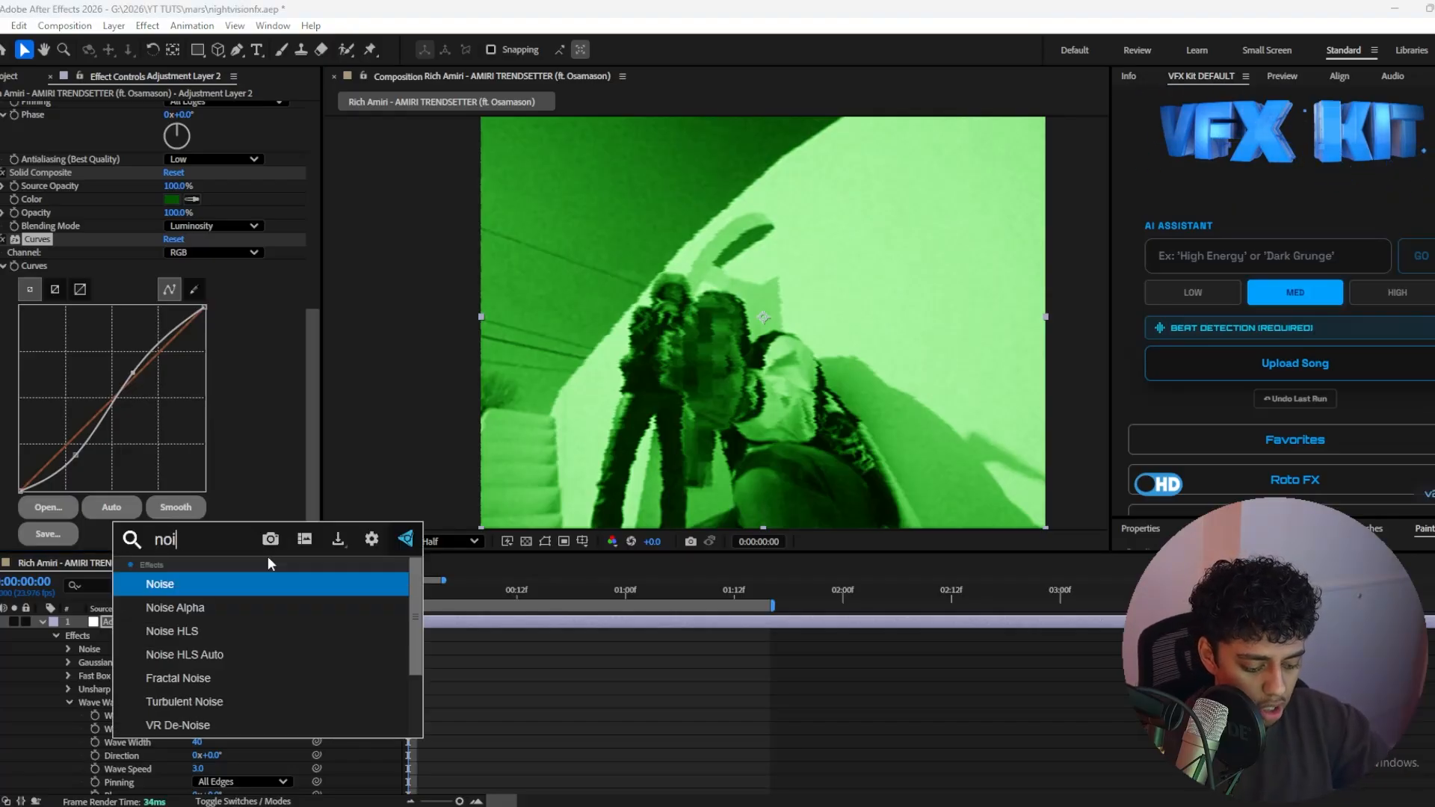
pyautogui.press('Return')
pyautogui.click(171, 517)
pyautogui.write('22.0')
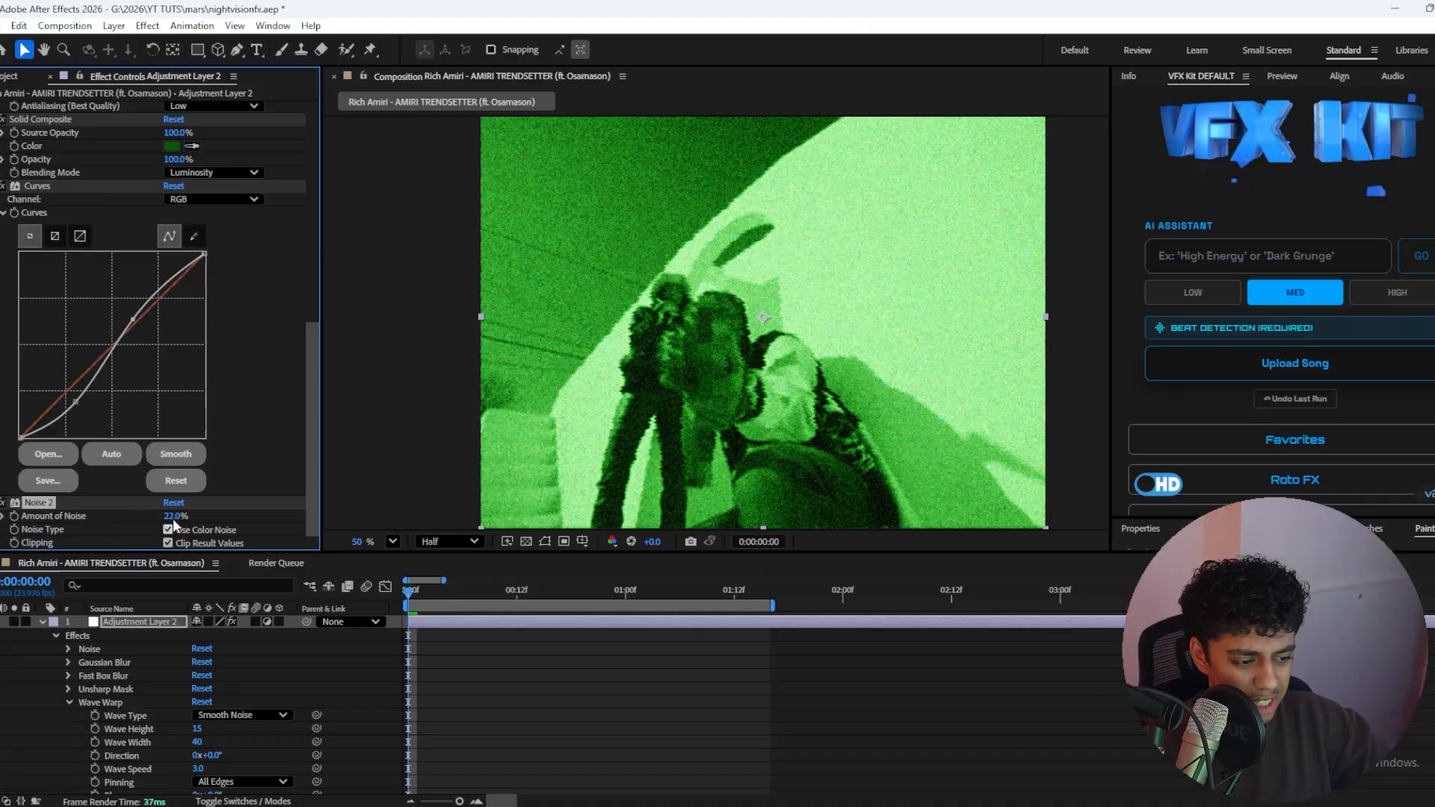
pyautogui.click(444, 647)
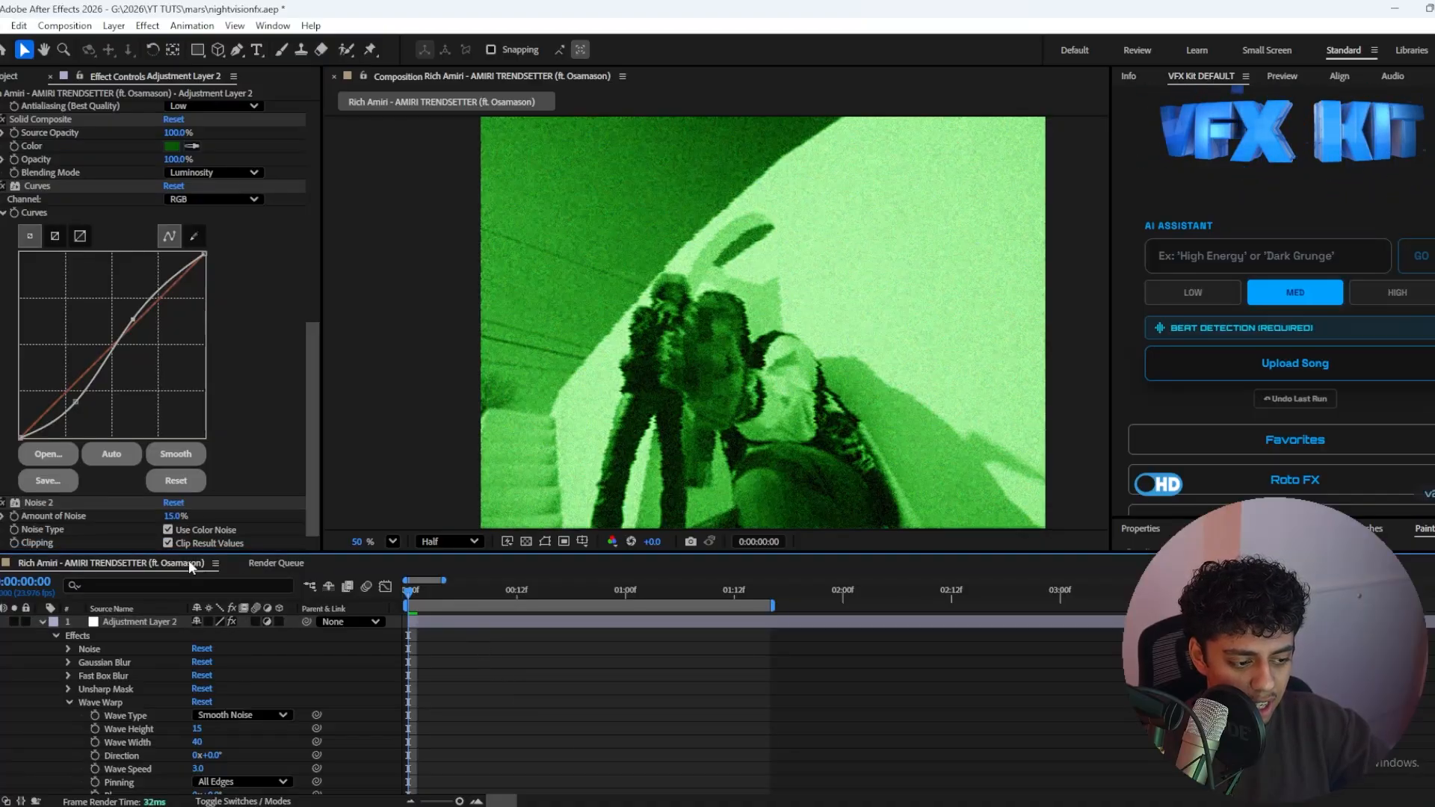
# Step: Add the Venetian Blinds effect to the adjustment layer and set its transition completion to 6%
pyautogui.click(494, 622)
pyautogui.hotkey('ctrl', 'space')
pyautogui.write('ven')
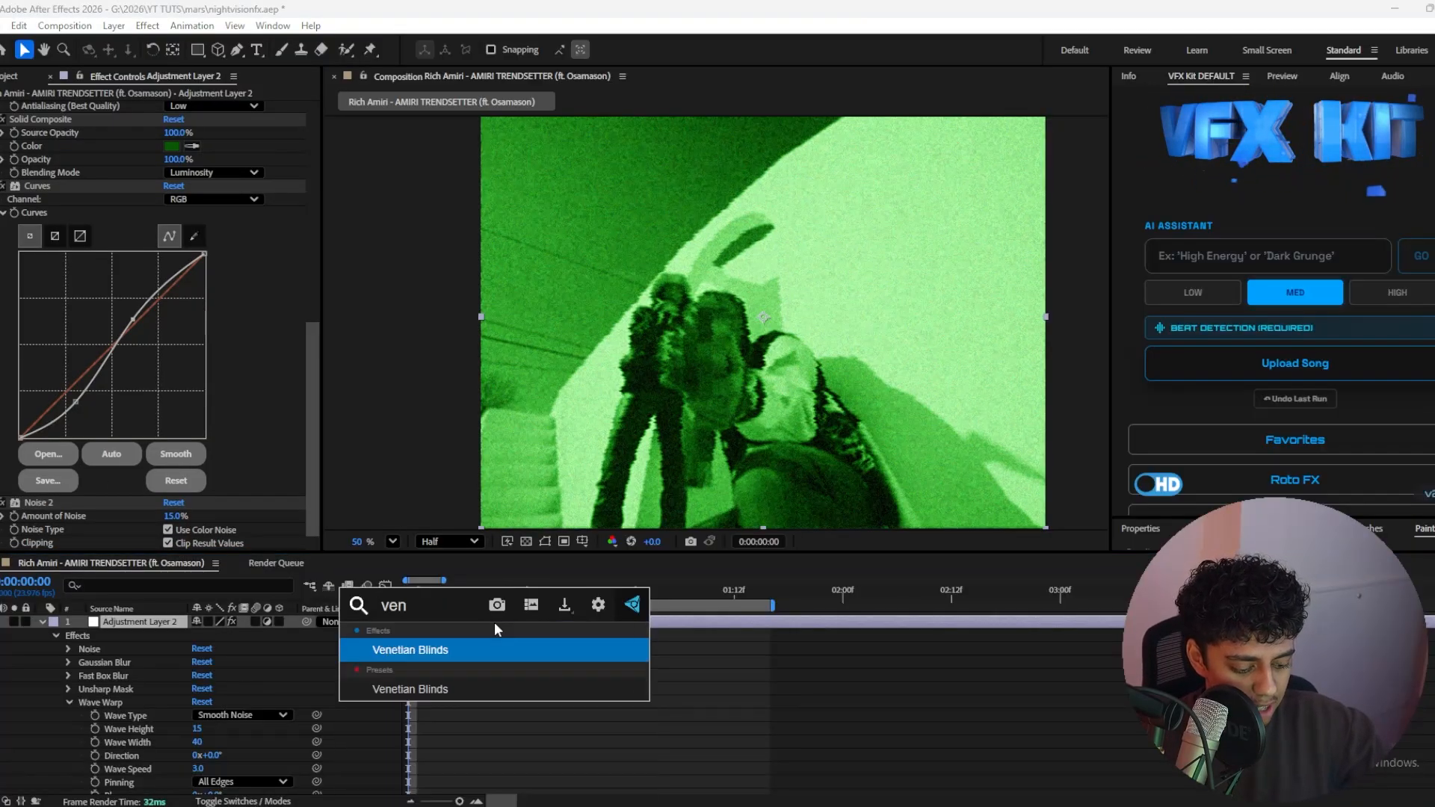
pyautogui.write('t')
pyautogui.press('Return')
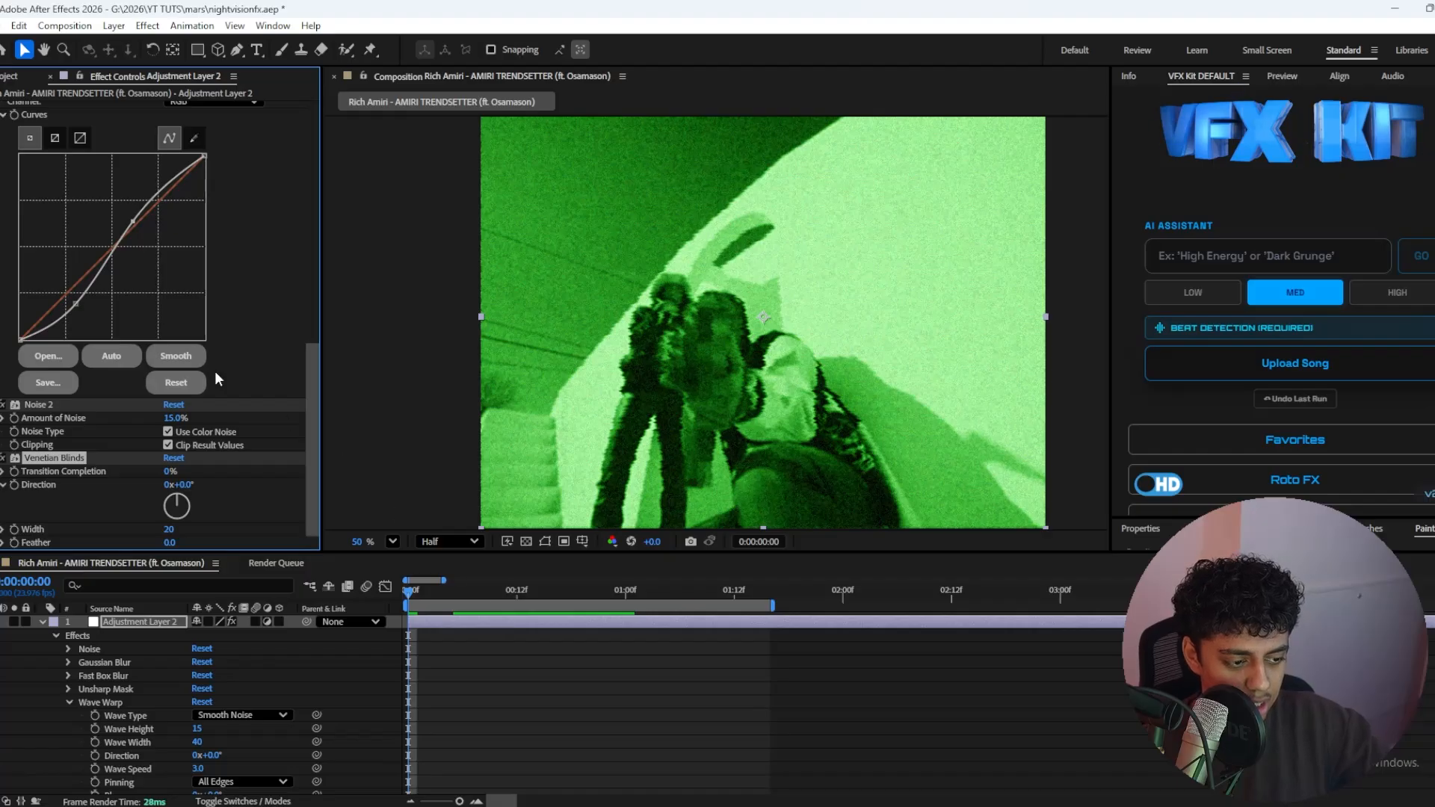
pyautogui.click(178, 469)
pyautogui.write('6')
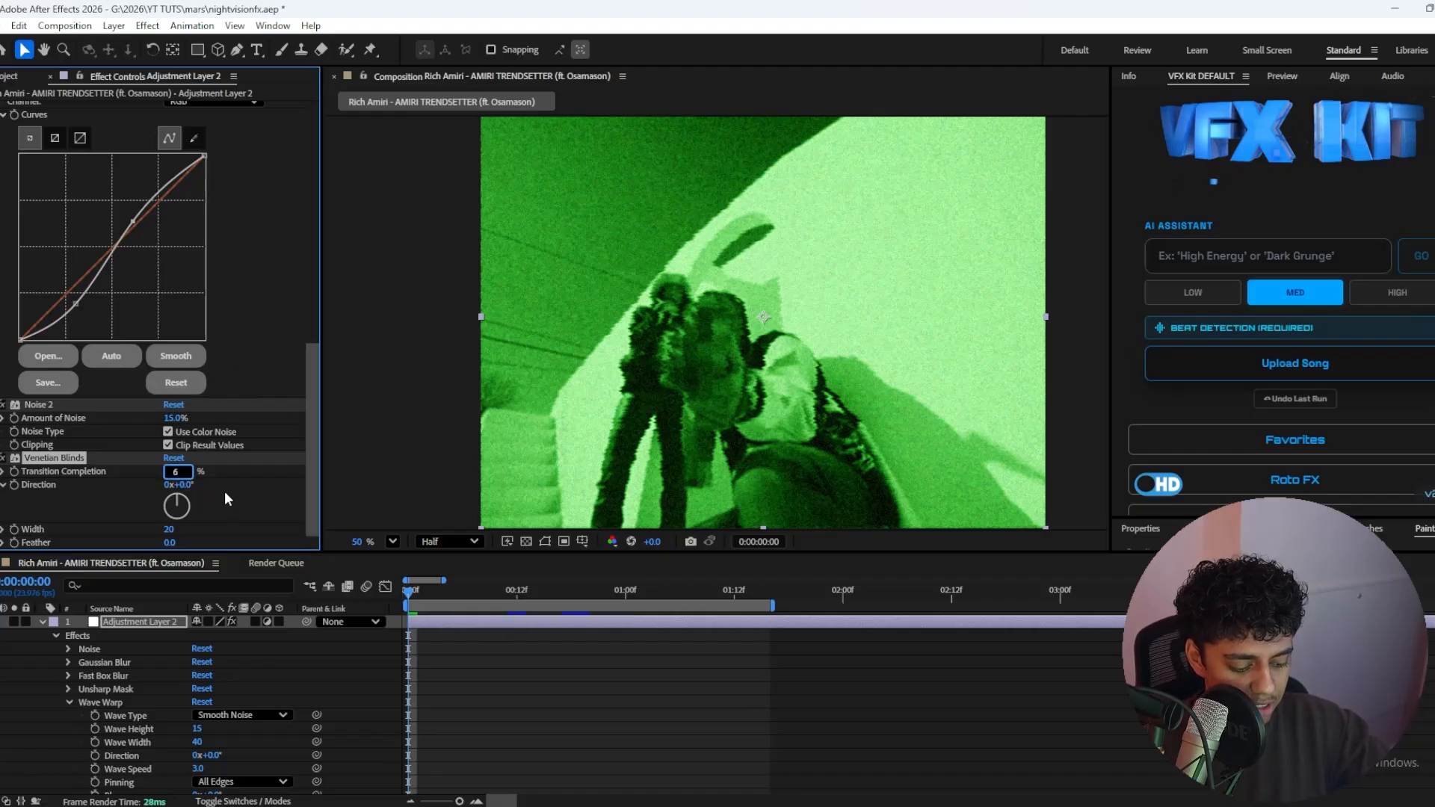
pyautogui.press('Return')
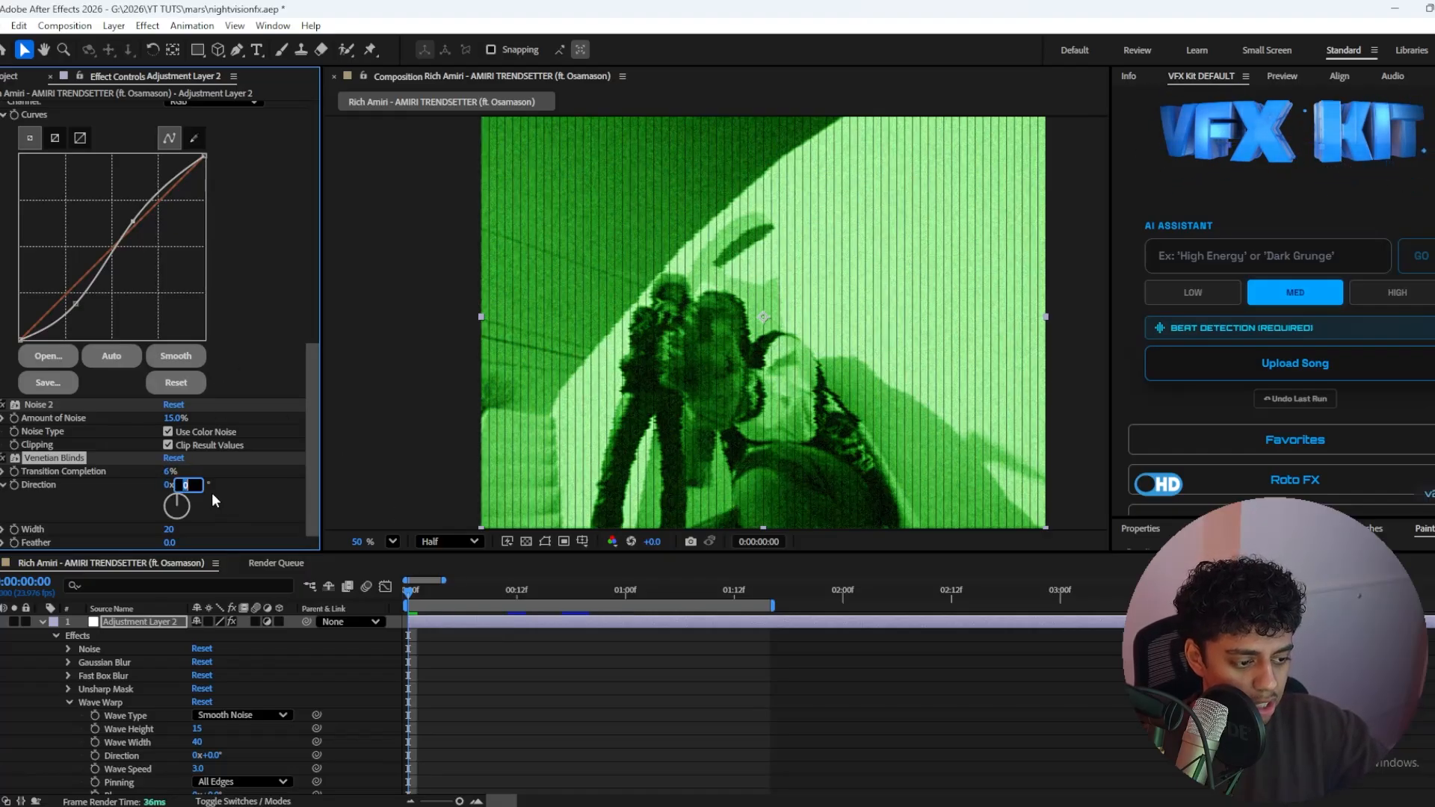
# Step: Set the Venetian Blinds direction to 90°, width to 8 and feather to 1, and preview the scan lines
pyautogui.write('90')
pyautogui.press('Return')
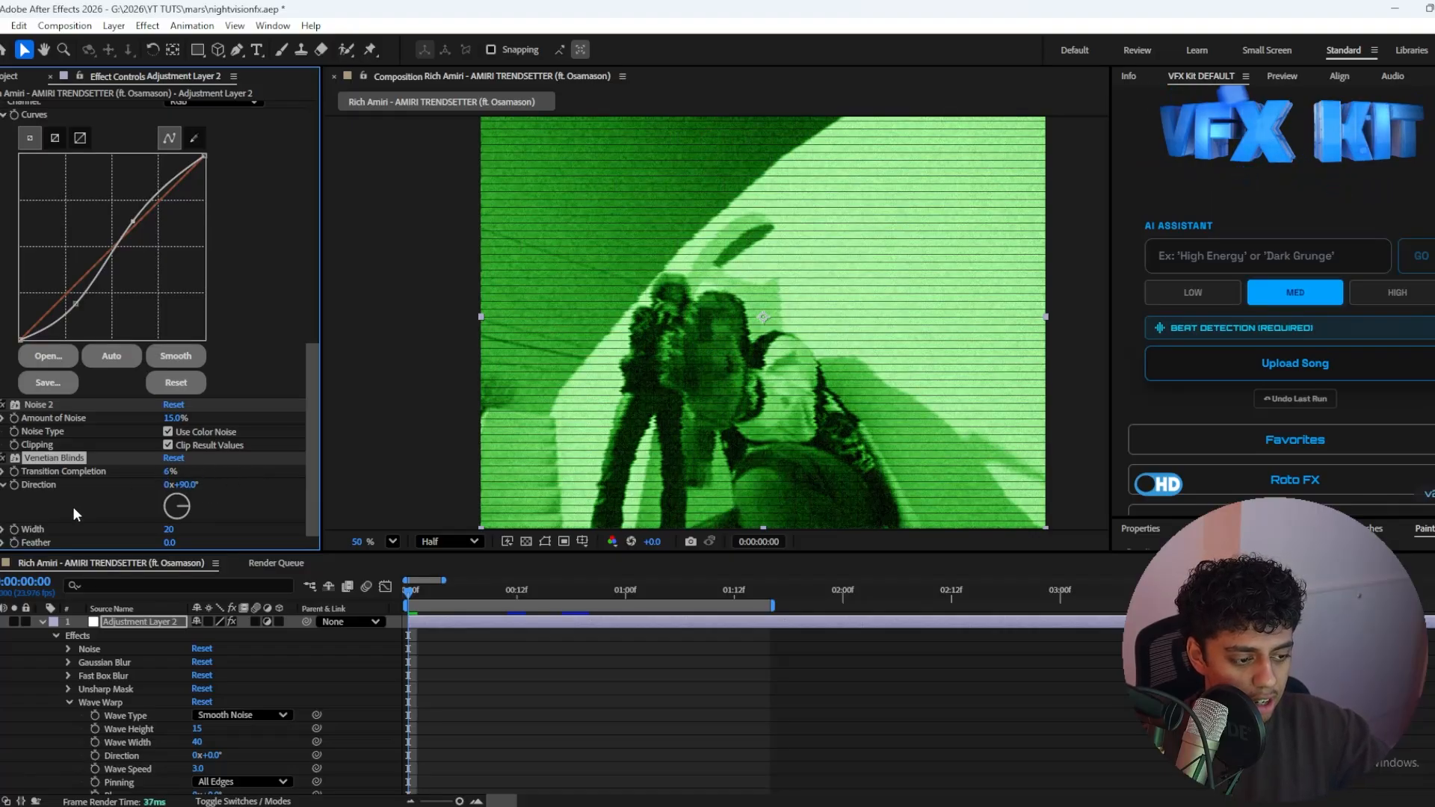
pyautogui.click(170, 529)
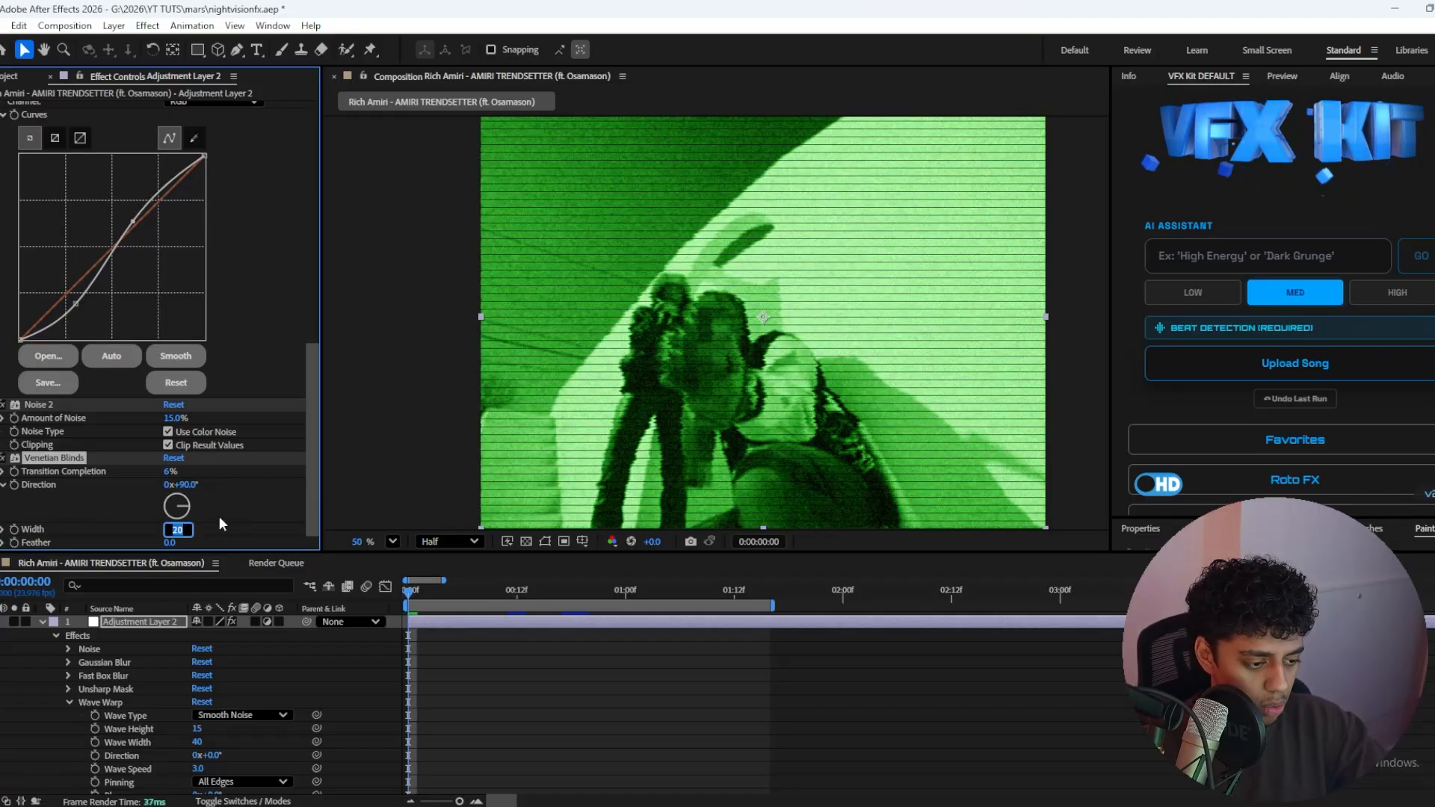
pyautogui.write('8')
pyautogui.press('Tab')
pyautogui.write('1')
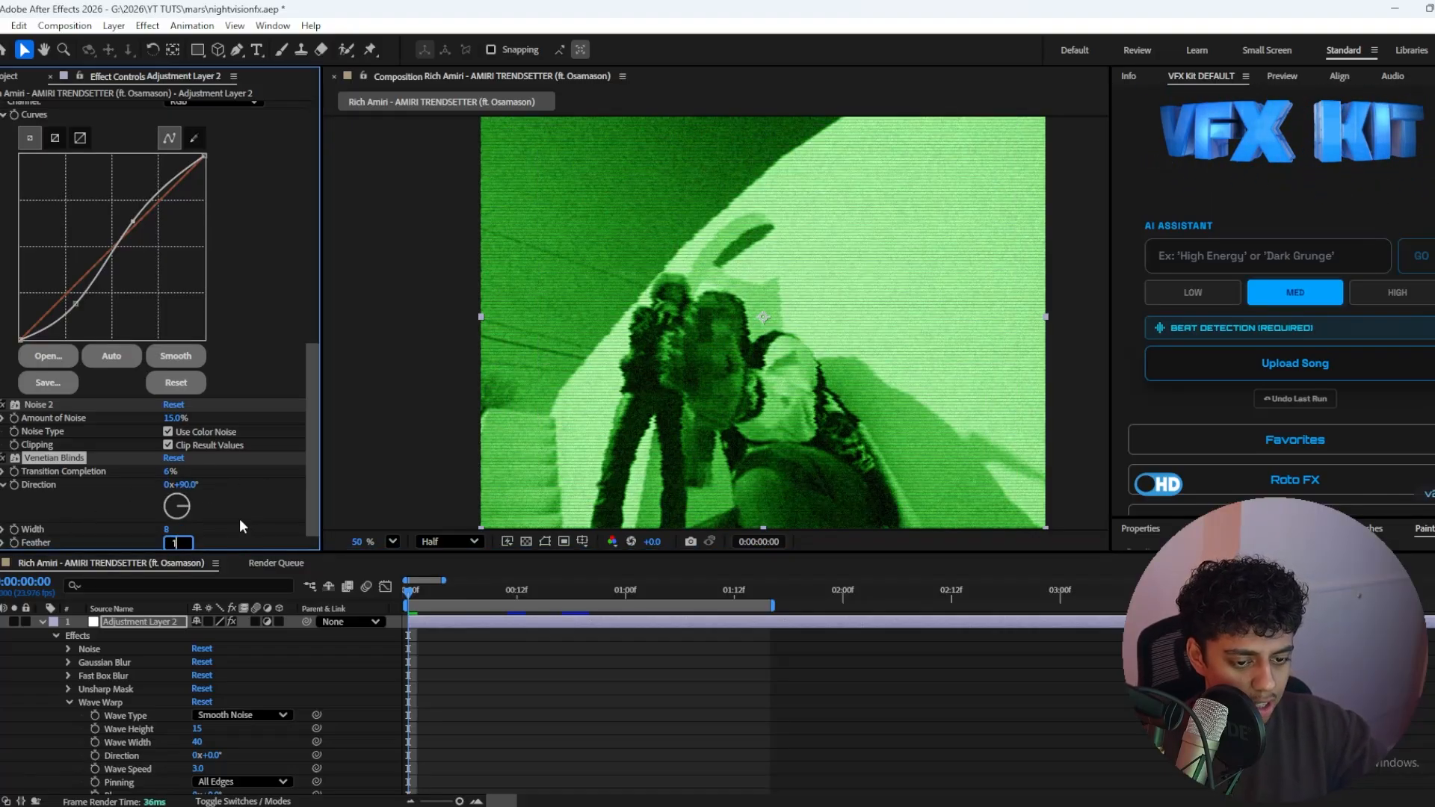
pyautogui.press('Return')
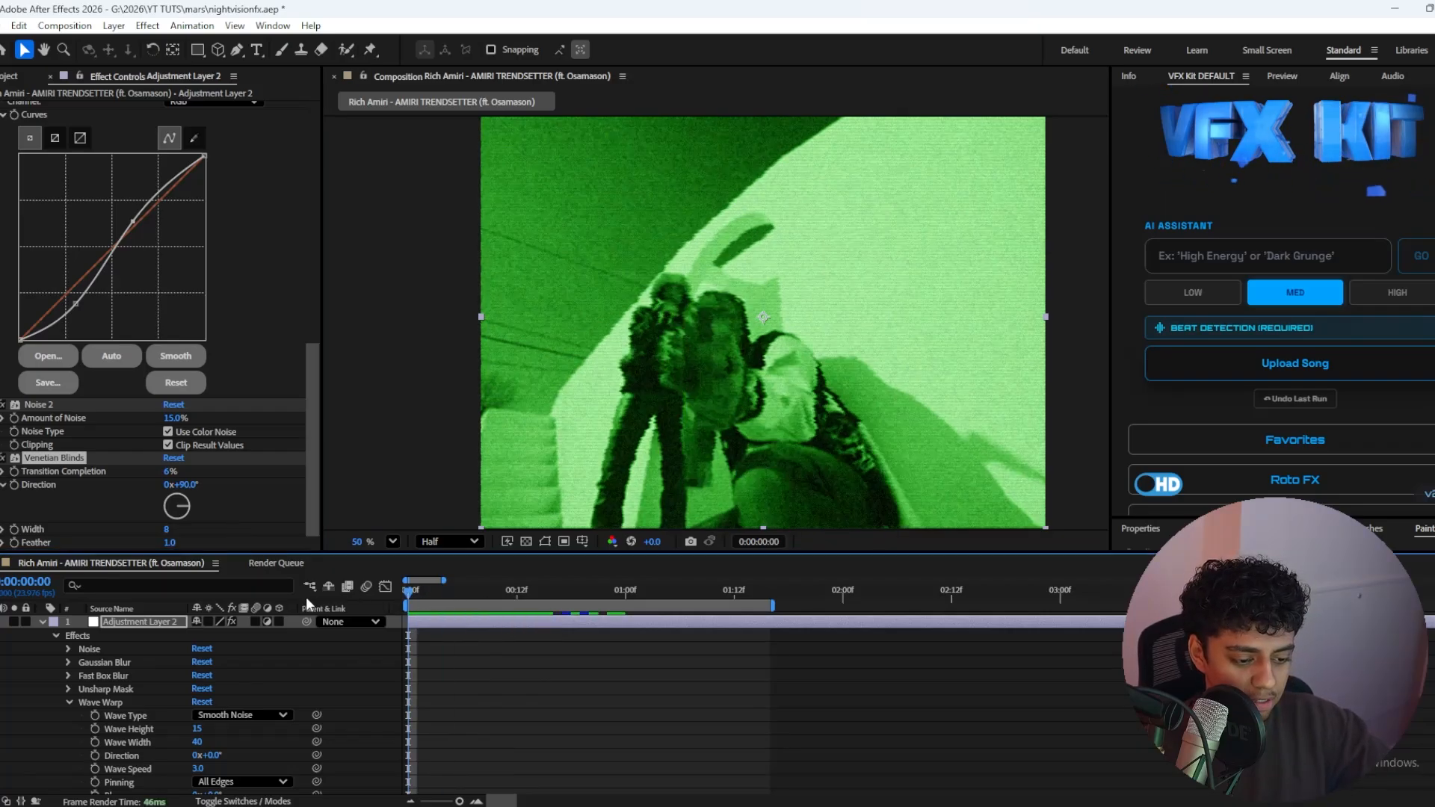
pyautogui.press('space')
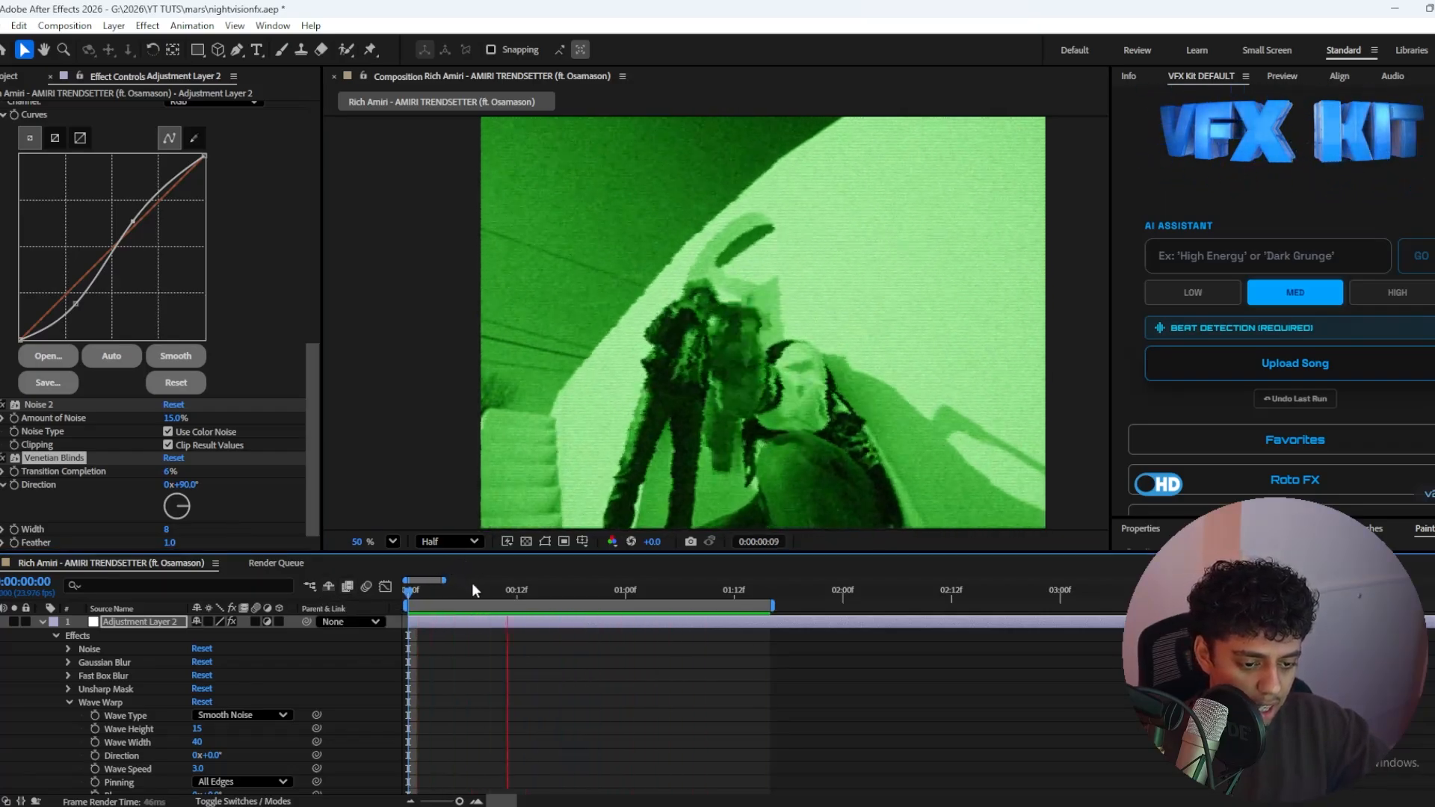
pyautogui.press('space')
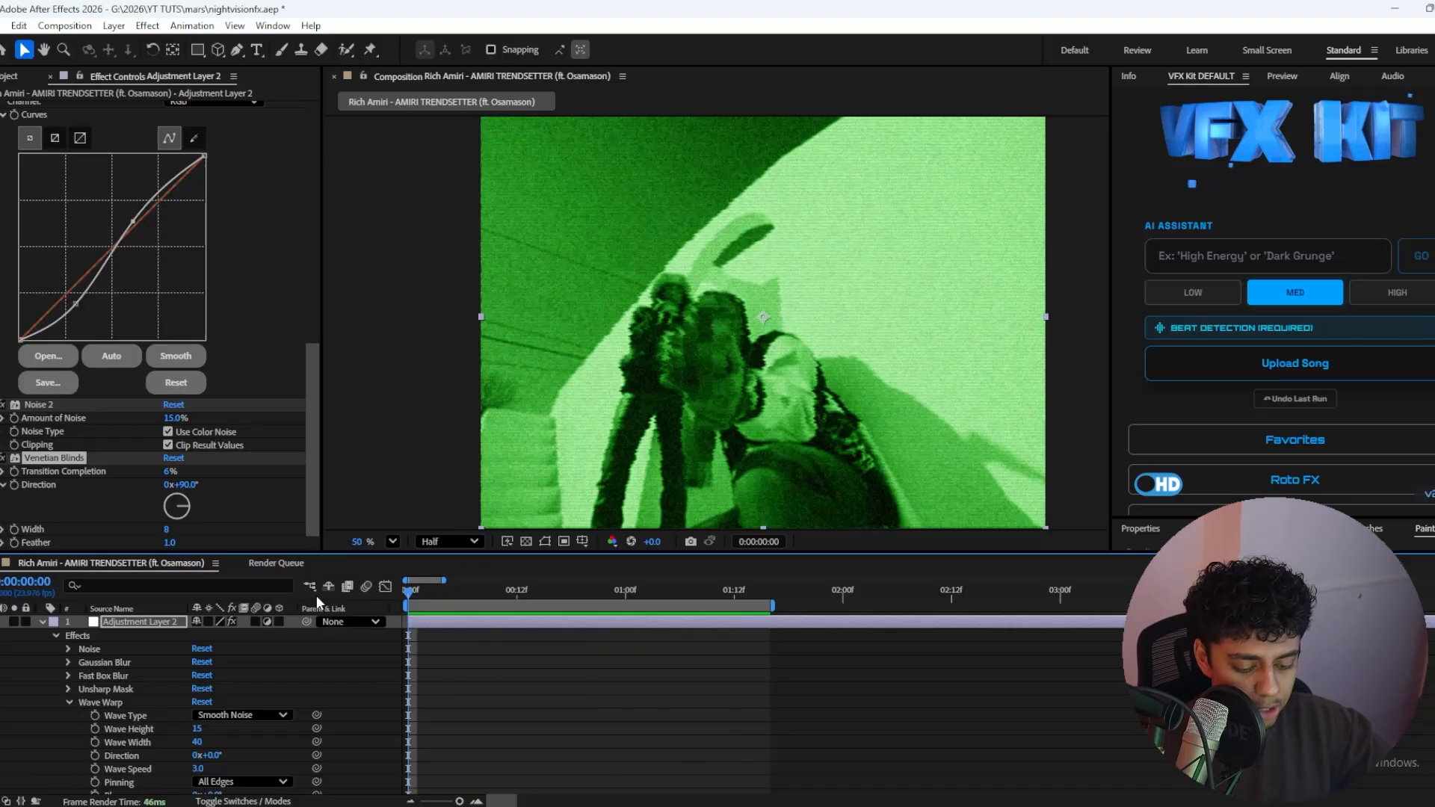
# Step: Add Posterize Time with a frame rate of 12 to the adjustment layer and play back the choppier motion
pyautogui.hotkey('ctrl', 'space')
pyautogui.write('post')
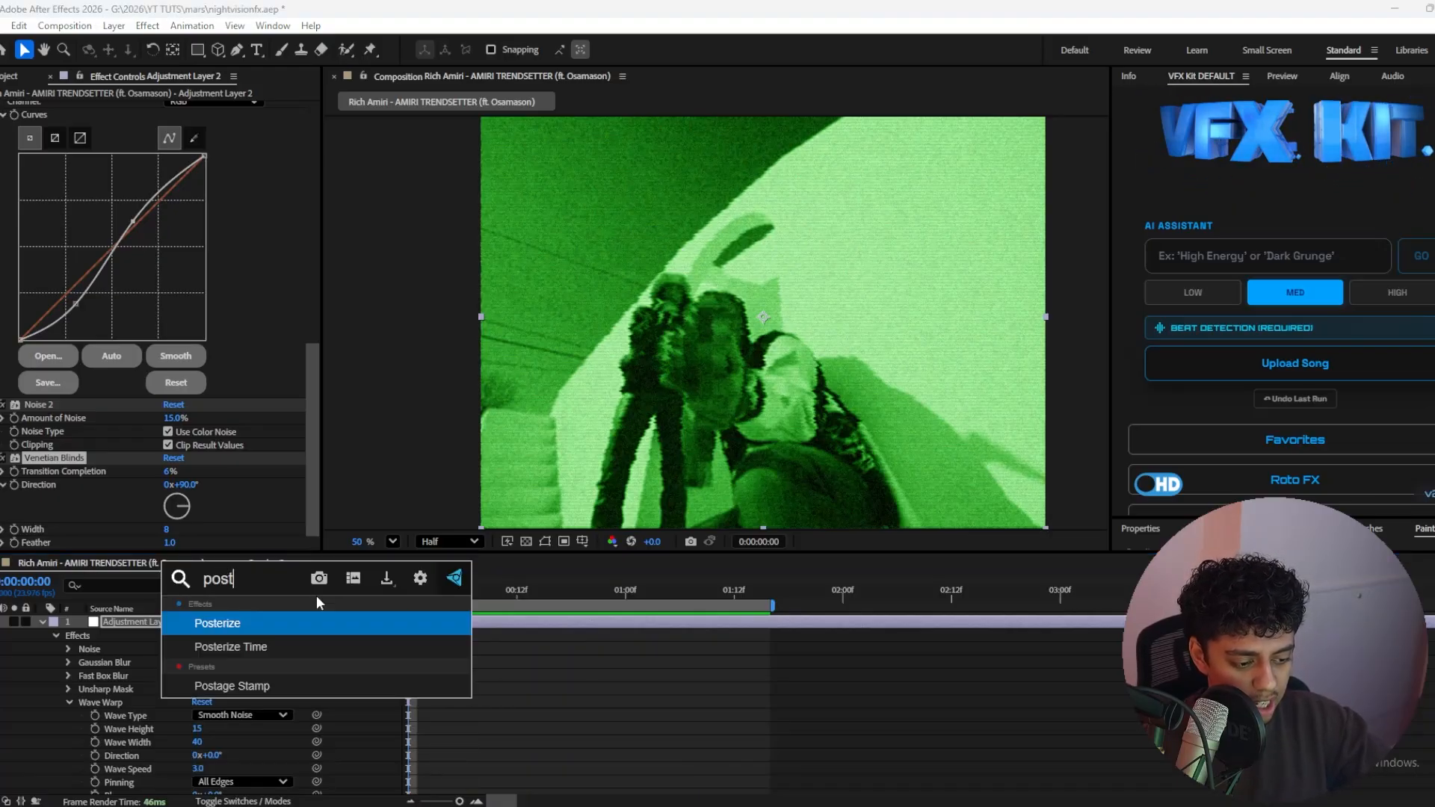
pyautogui.write('erize time')
pyautogui.press('Return')
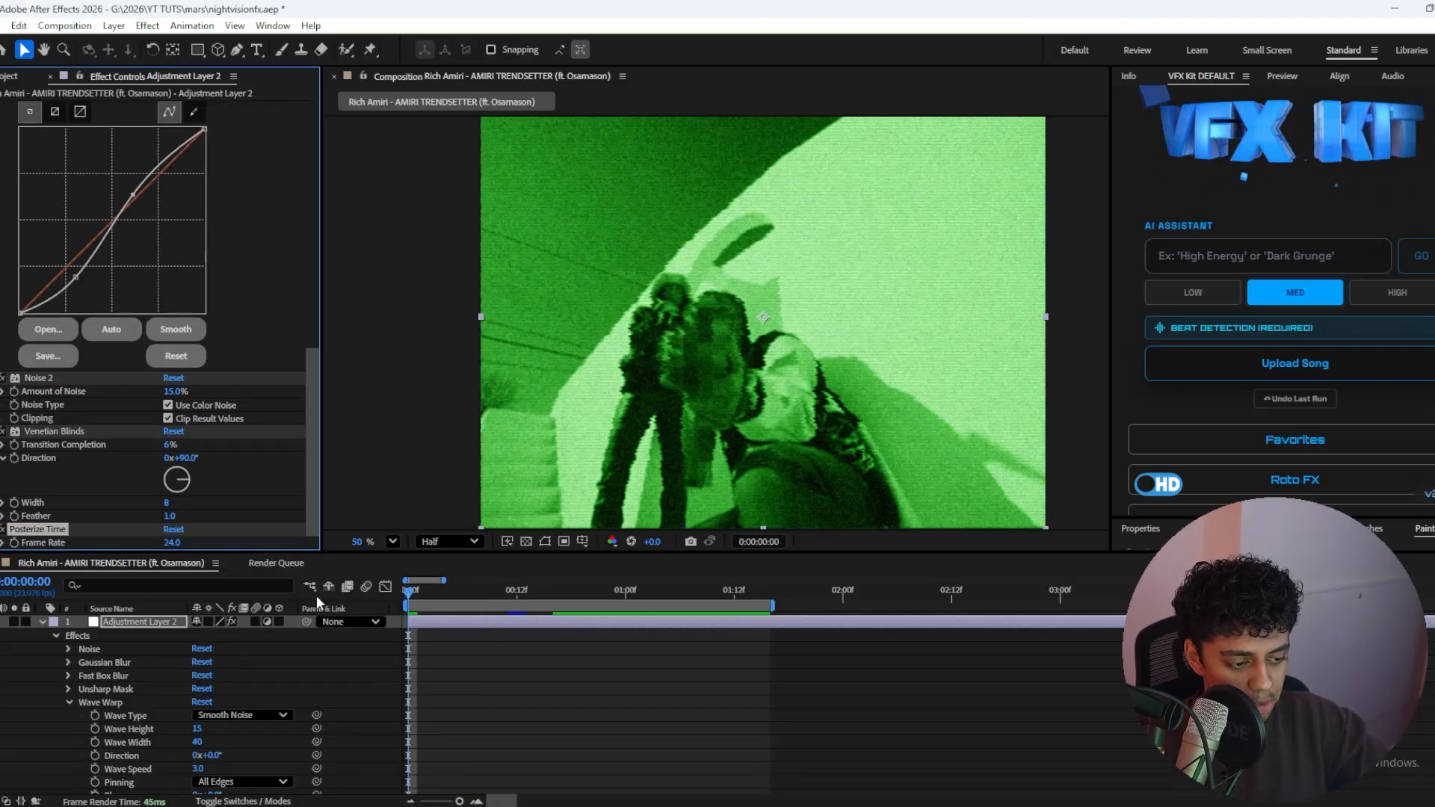
pyautogui.click(172, 543)
pyautogui.write('12')
pyautogui.press('Return')
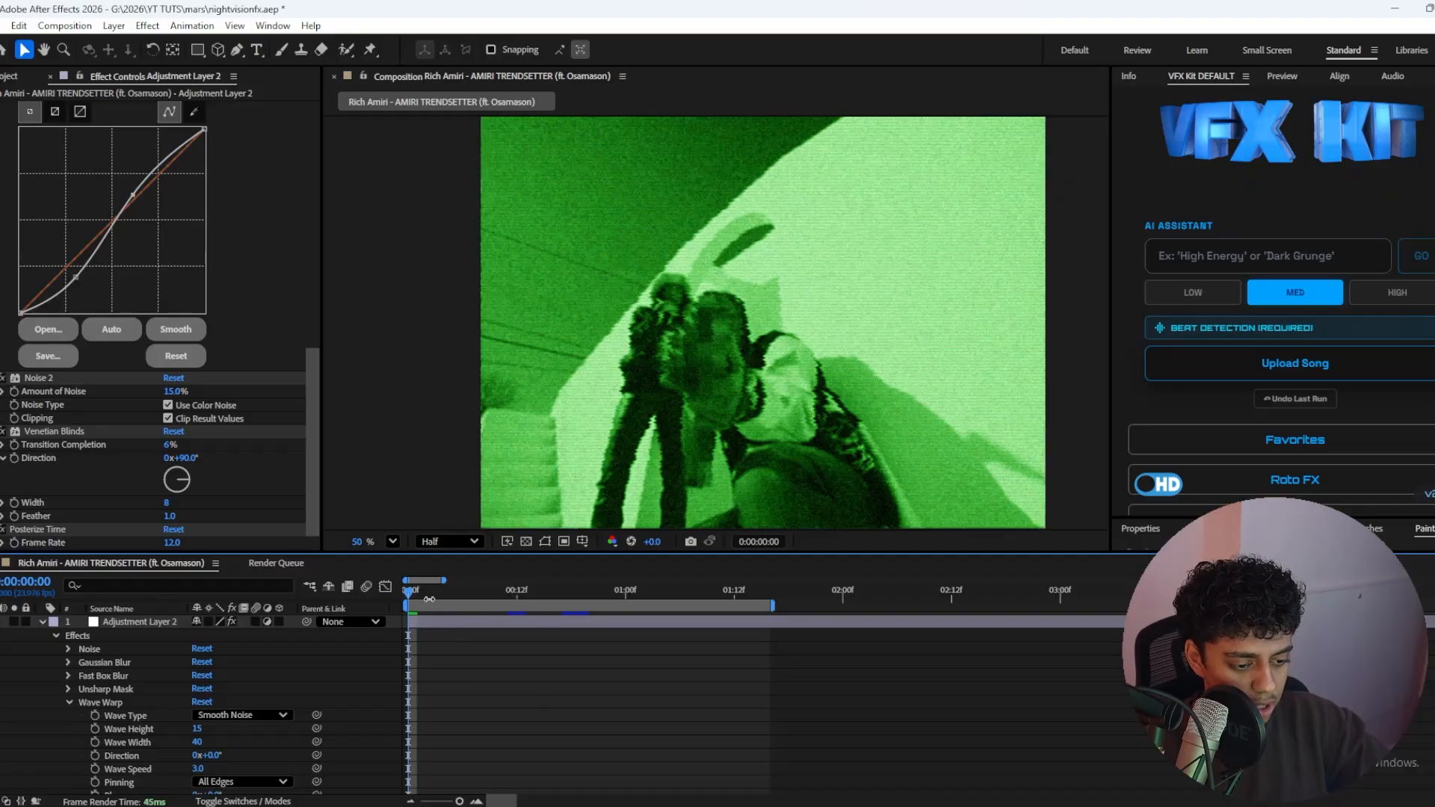
pyautogui.press('space')
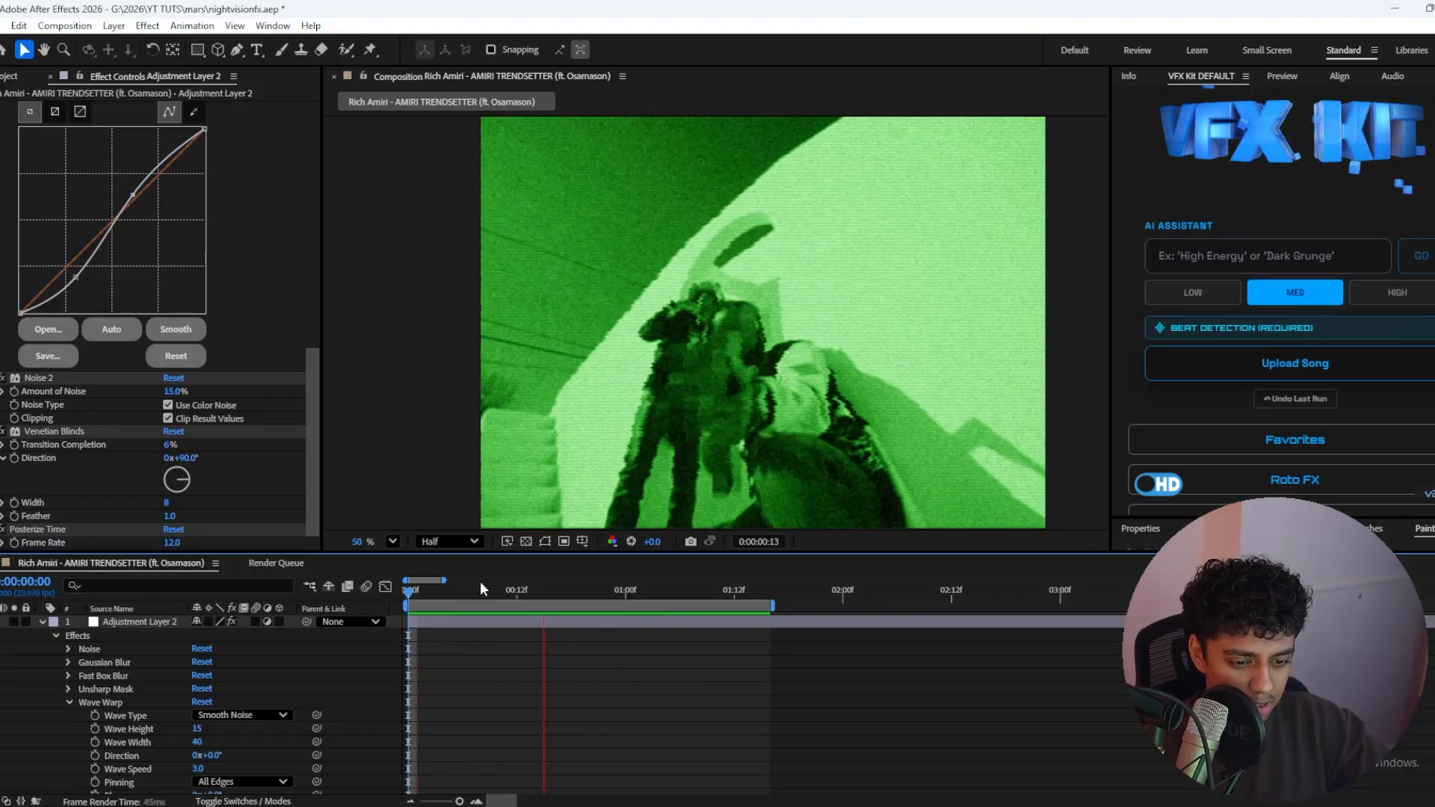
pyautogui.click(473, 589)
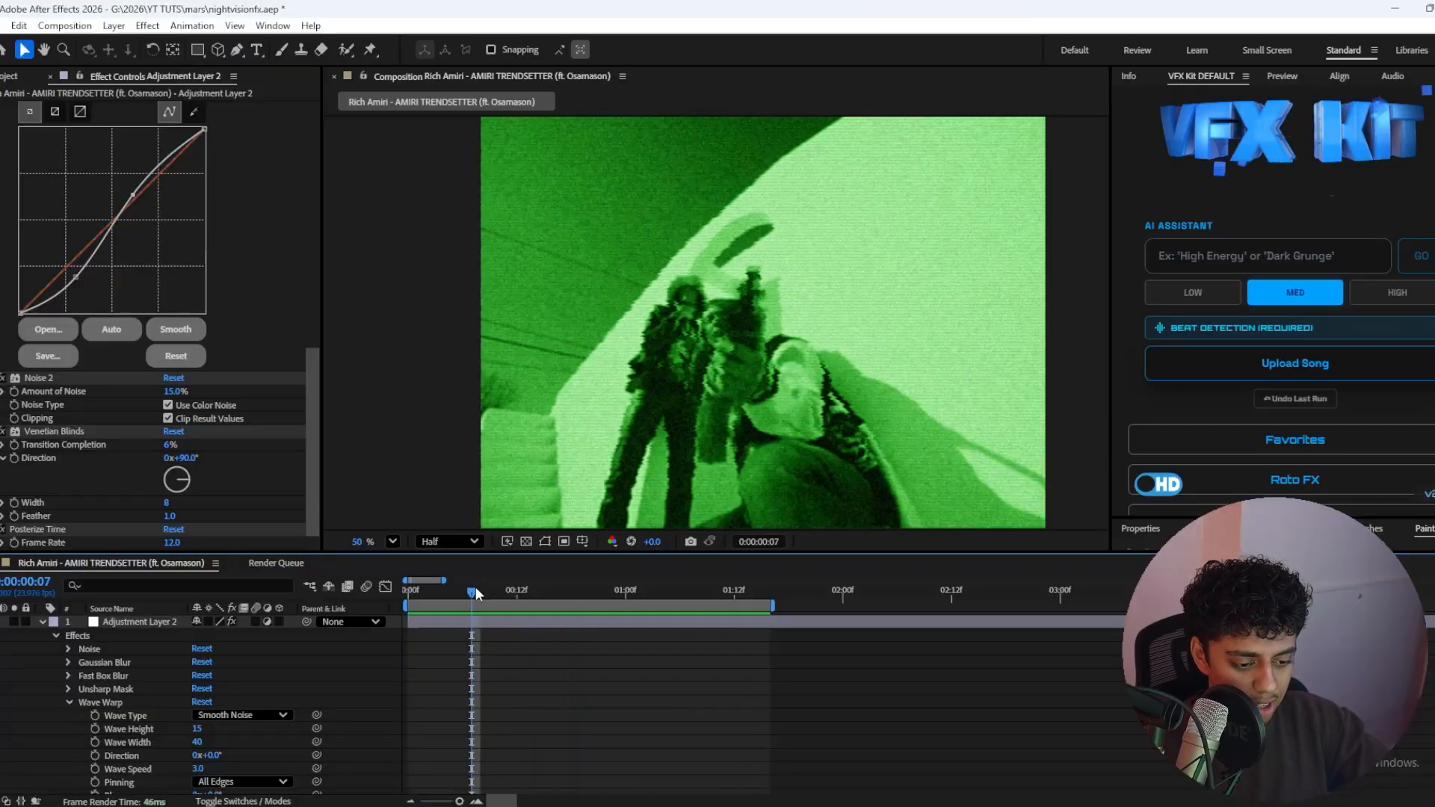
# Step: Add an Echo effect to the adjustment layer and set its echo operator to Composite In Front
pyautogui.click(476, 624)
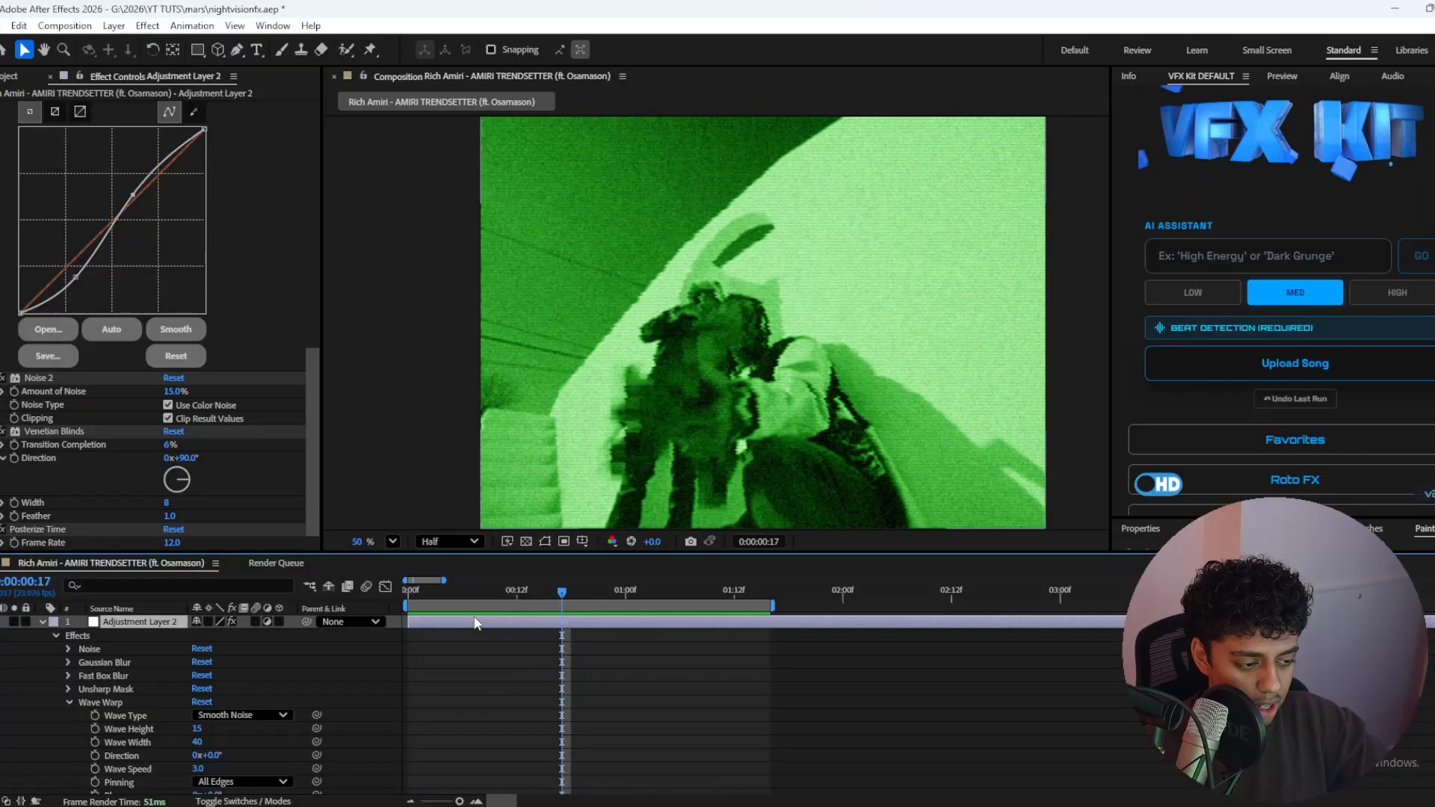
pyautogui.hotkey('ctrl', 'space')
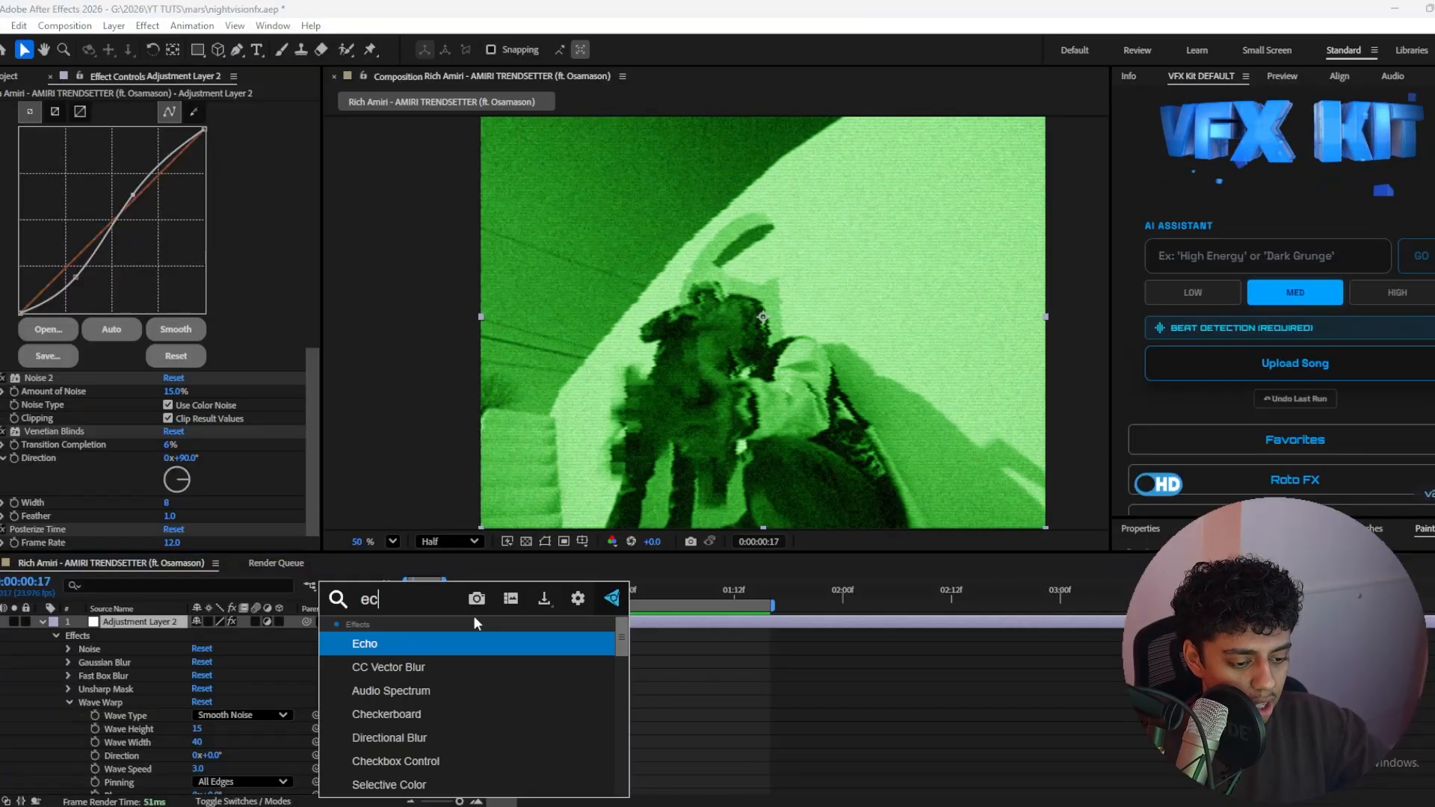
pyautogui.write('ech')
pyautogui.press('Return')
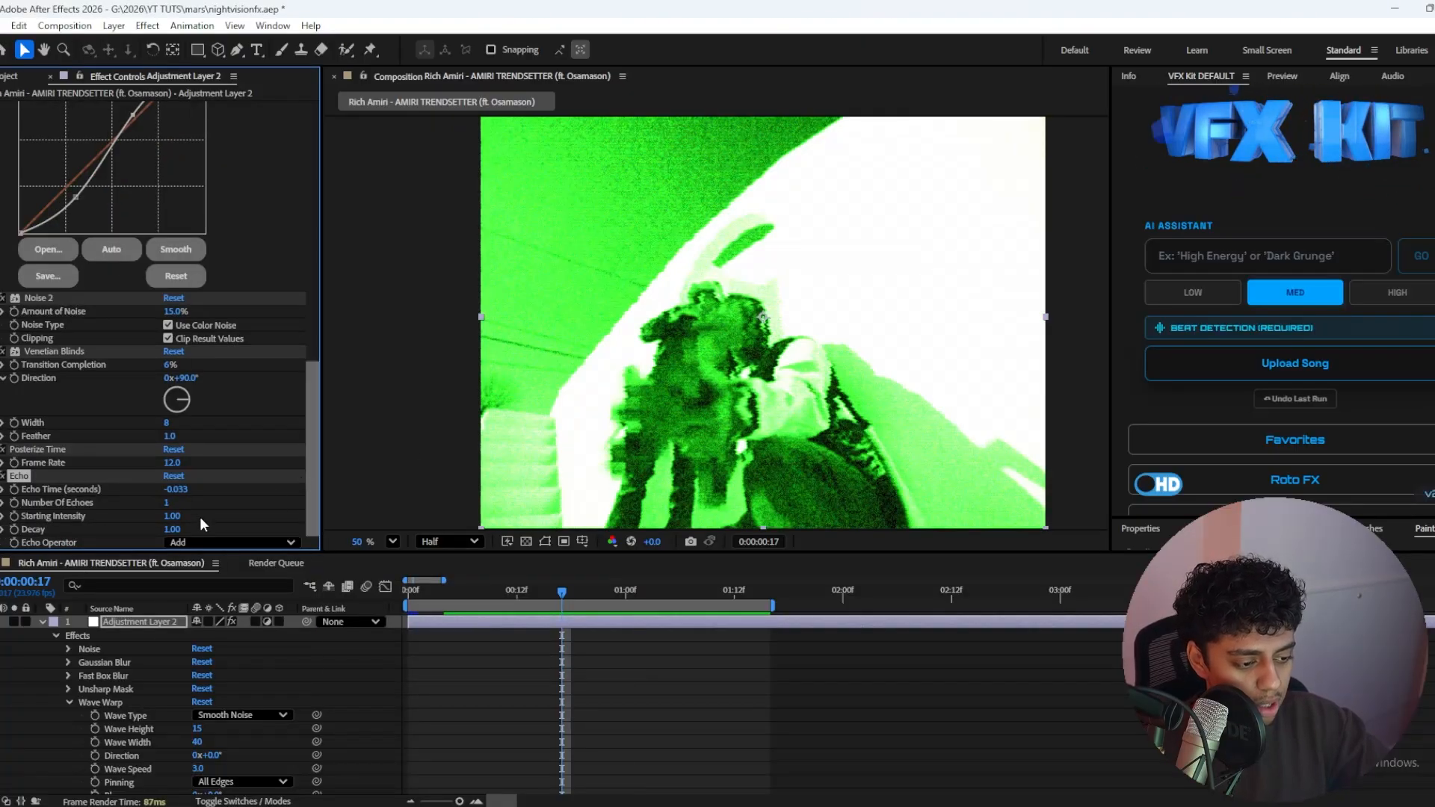
pyautogui.click(218, 542)
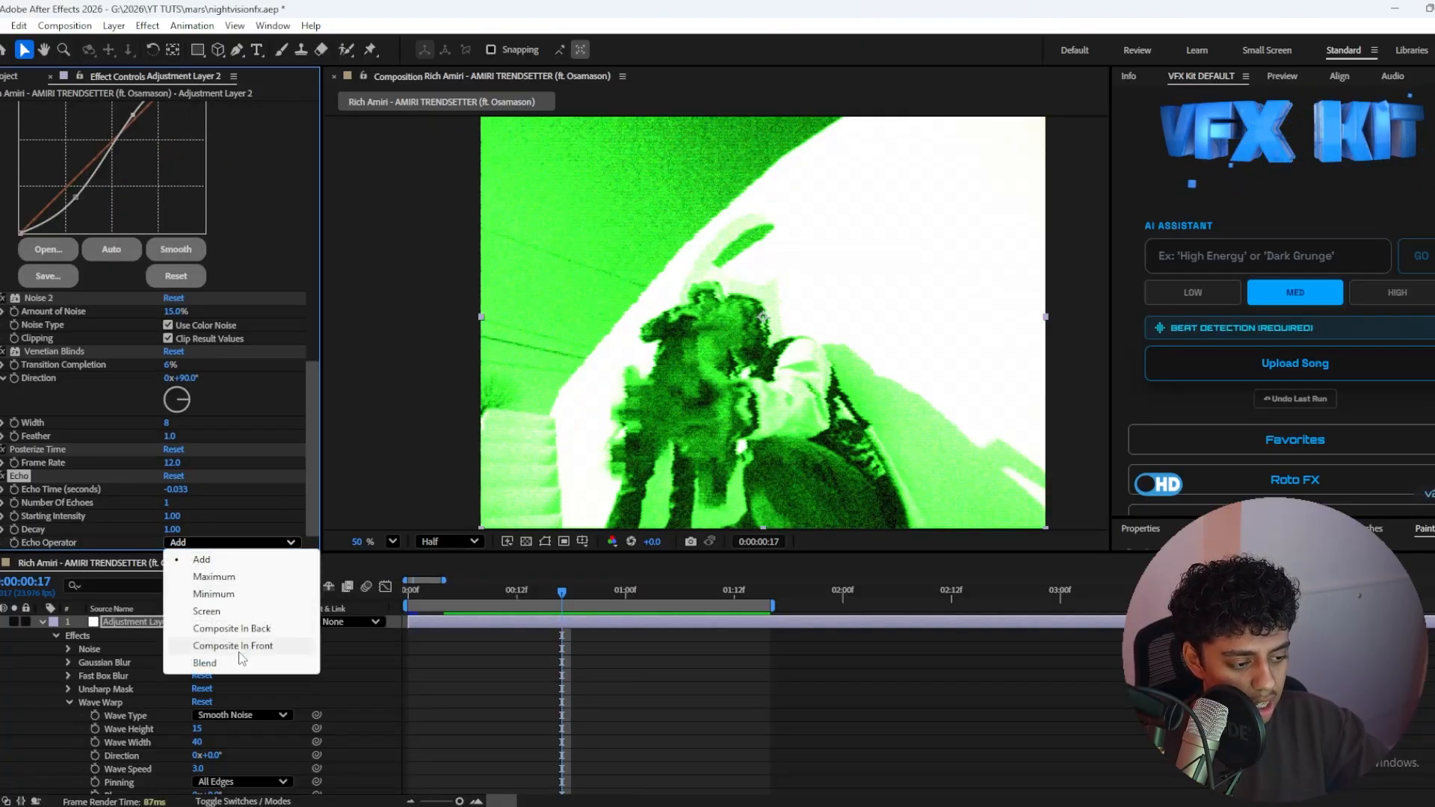
pyautogui.click(232, 646)
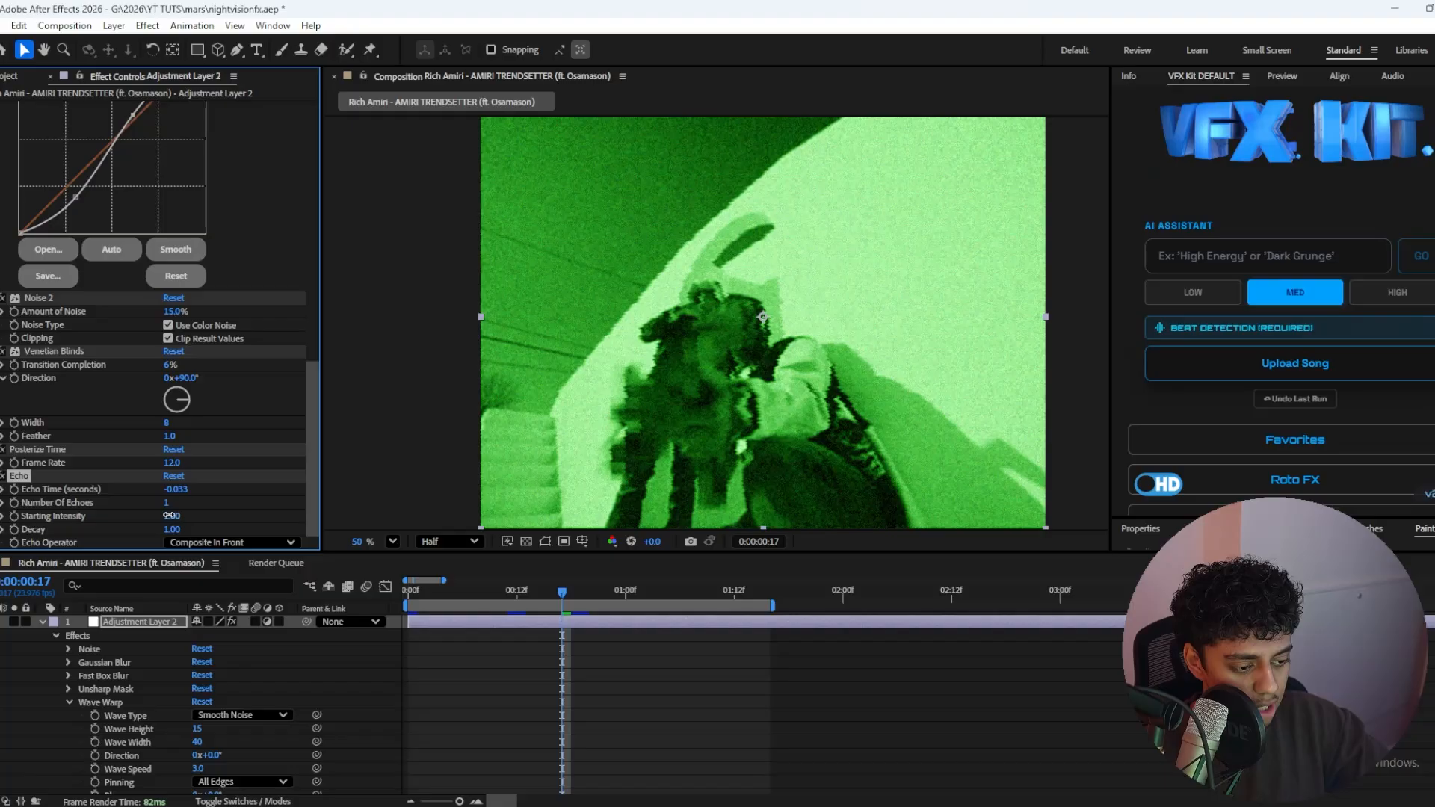
# Step: Set the Echo starting intensity to 0.73, the decay to 0.76 and the number of echoes to 6
pyautogui.moveTo(171, 516); pyautogui.dragTo(148, 516)
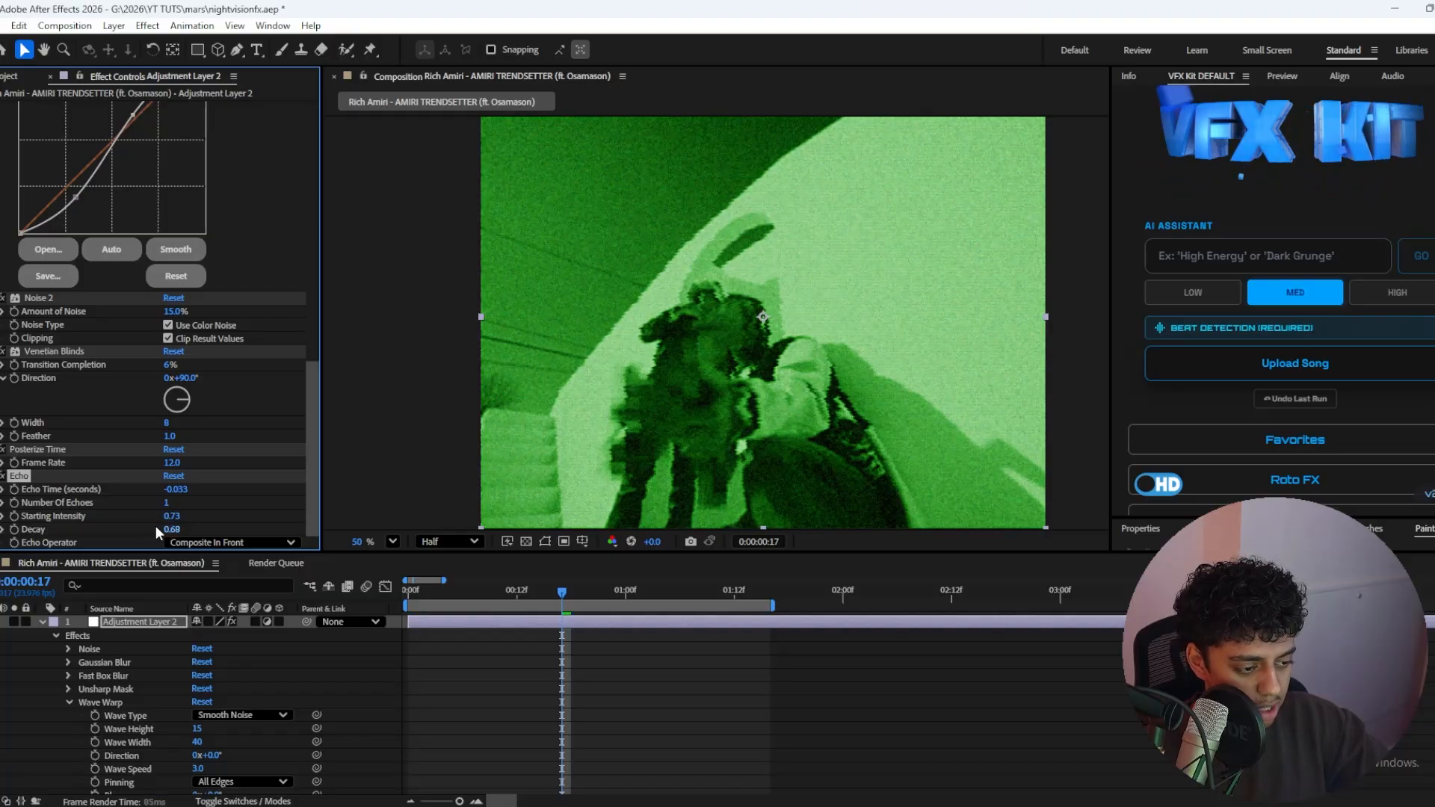
pyautogui.moveTo(166, 530); pyautogui.dragTo(167, 507)
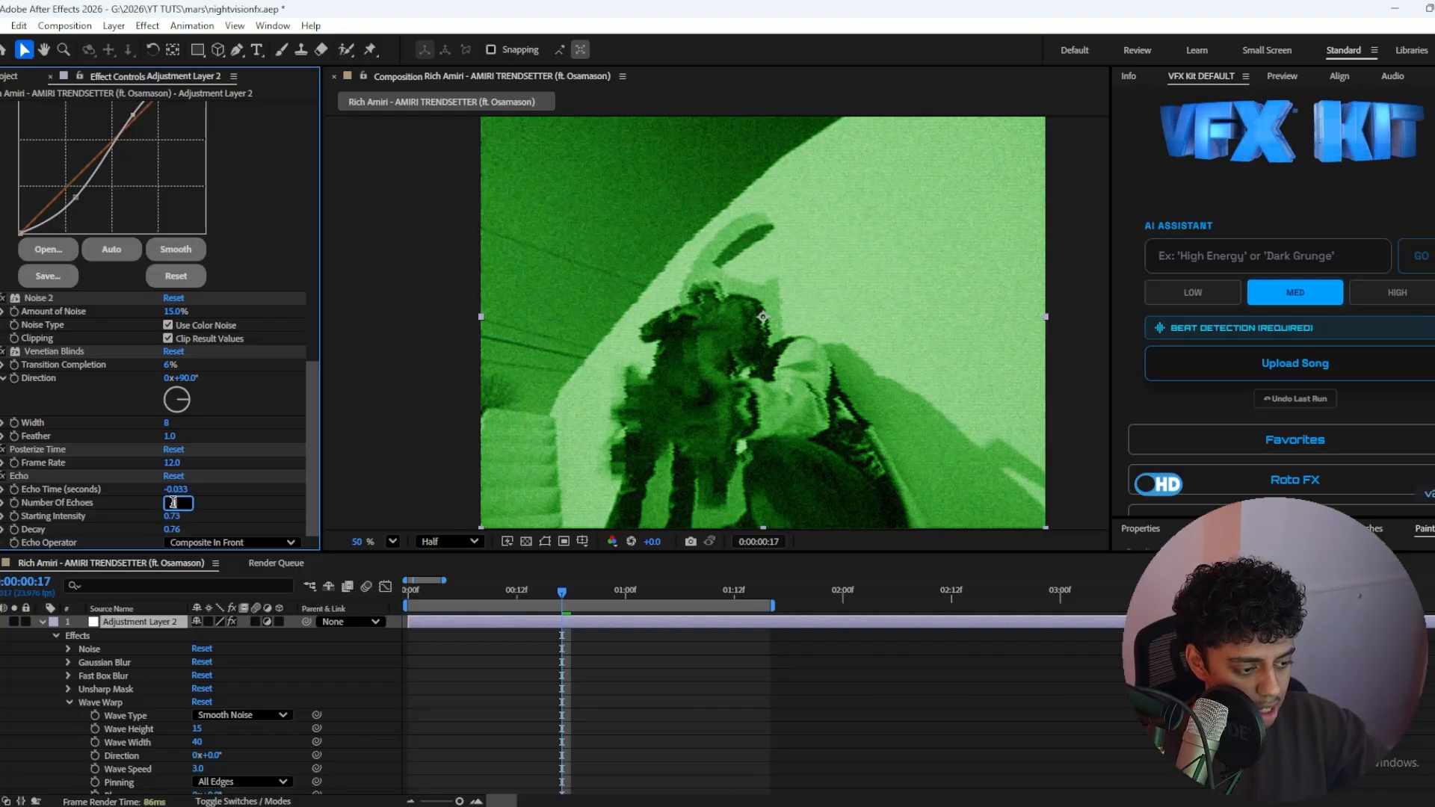
pyautogui.write('6')
pyautogui.press('Return')
# Step: Move Echo above Posterize Time in the effect stack and preview it with the echo operator switched to Composite In Back
pyautogui.moveTo(20, 476); pyautogui.dragTo(47, 425)
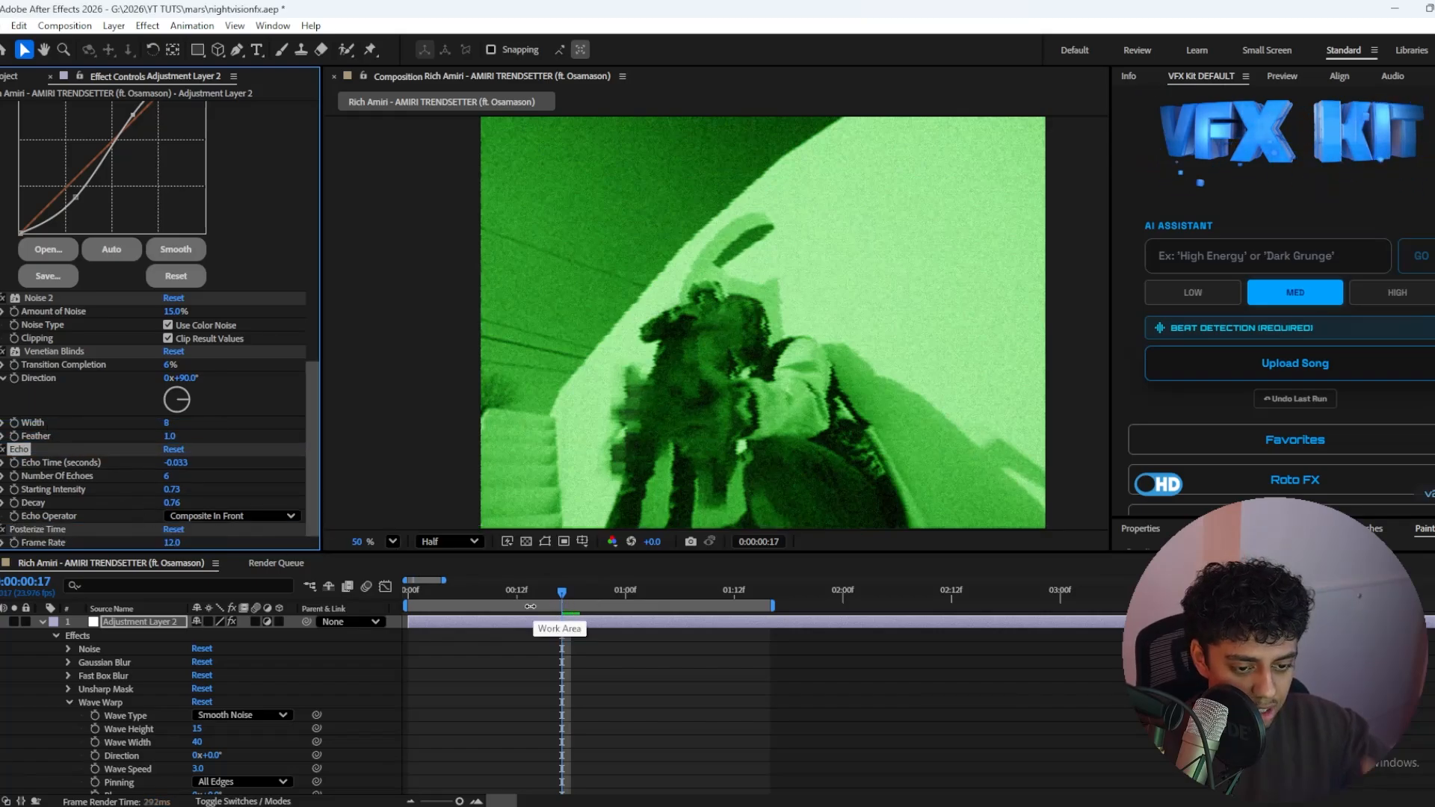
pyautogui.press('space')
pyautogui.click(234, 516)
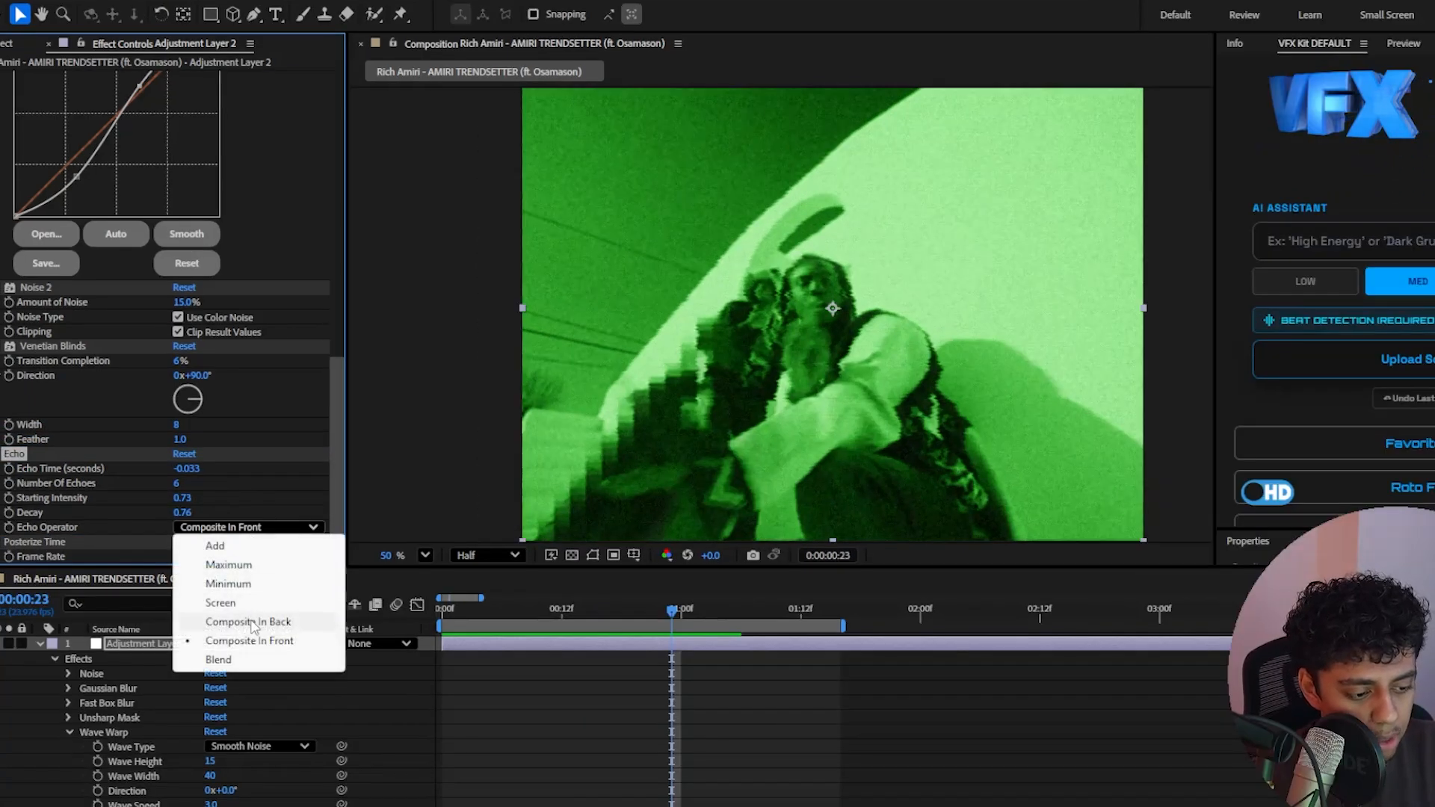
pyautogui.click(252, 622)
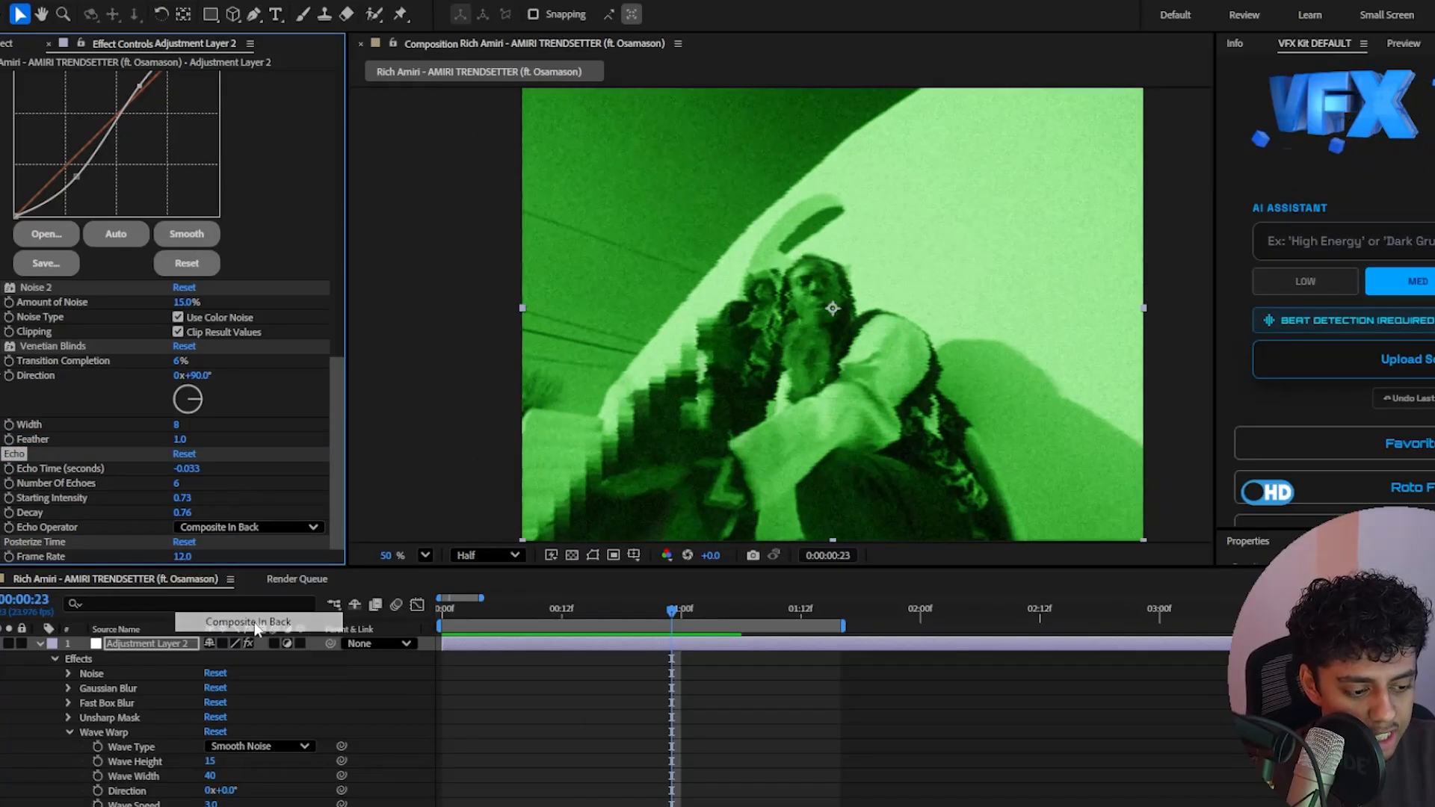
pyautogui.press('space')
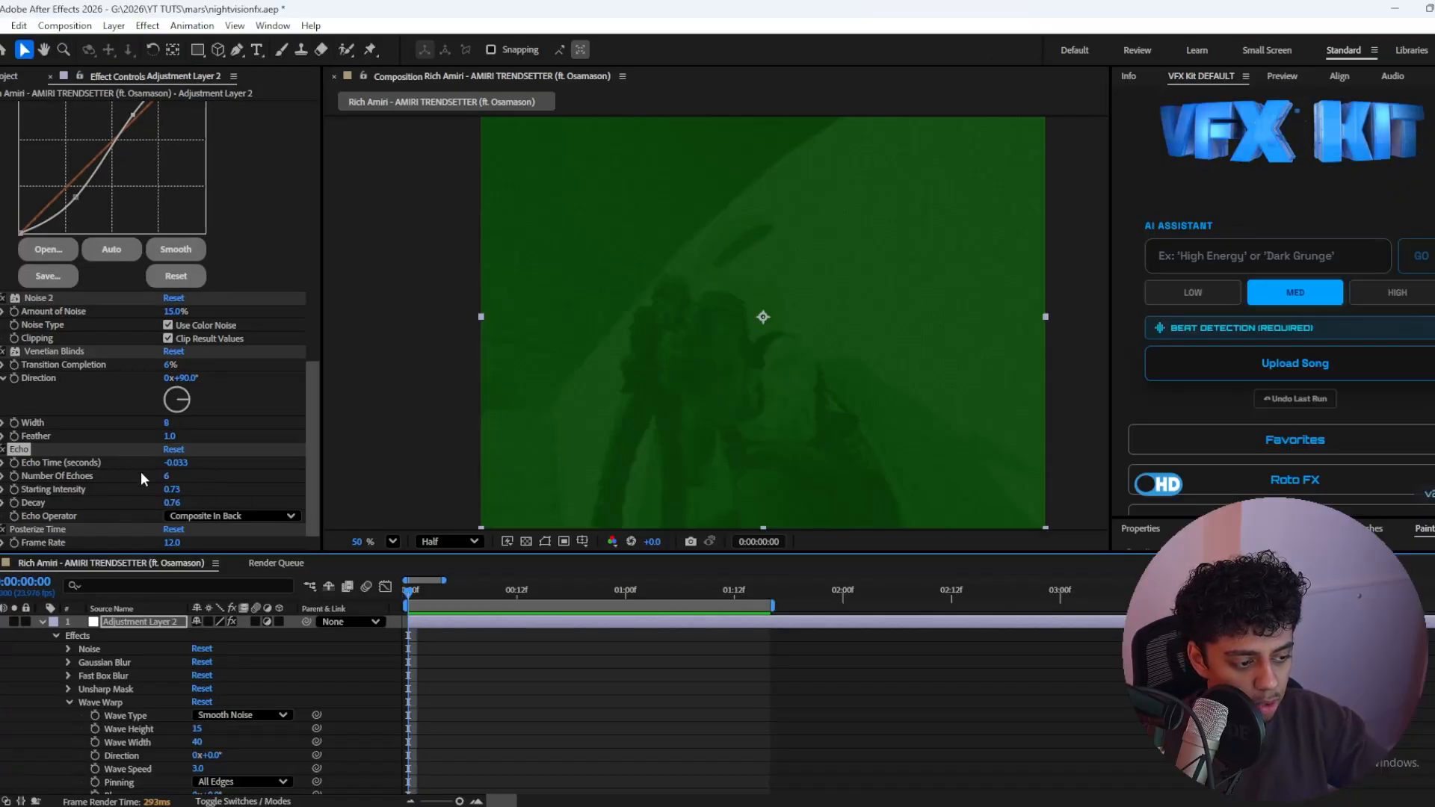
# Step: Set the number of echoes to 4 and scrub through the first frames to check the trails
pyautogui.click(166, 475)
pyautogui.write('4')
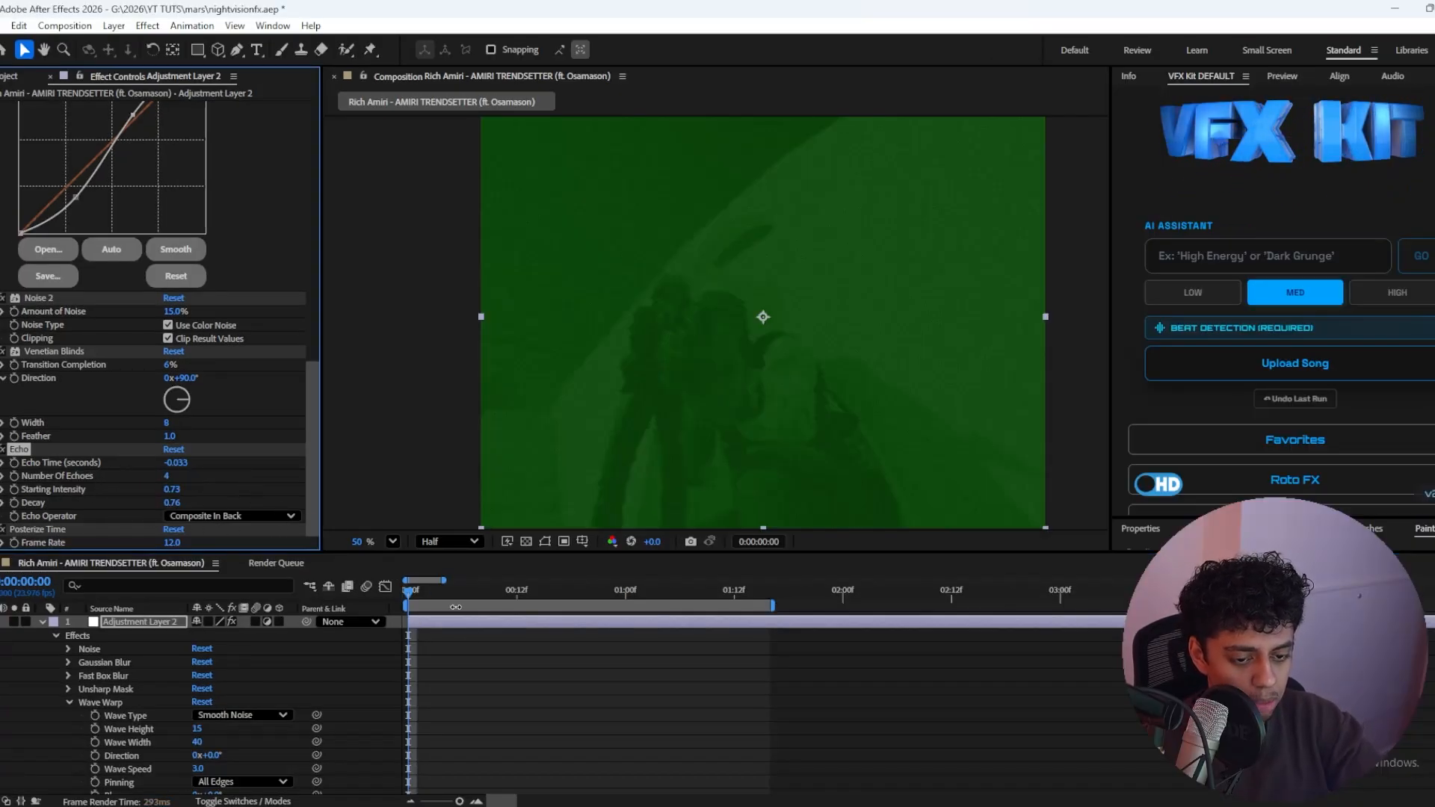
pyautogui.press('Return')
pyautogui.moveTo(412, 594); pyautogui.dragTo(447, 601)
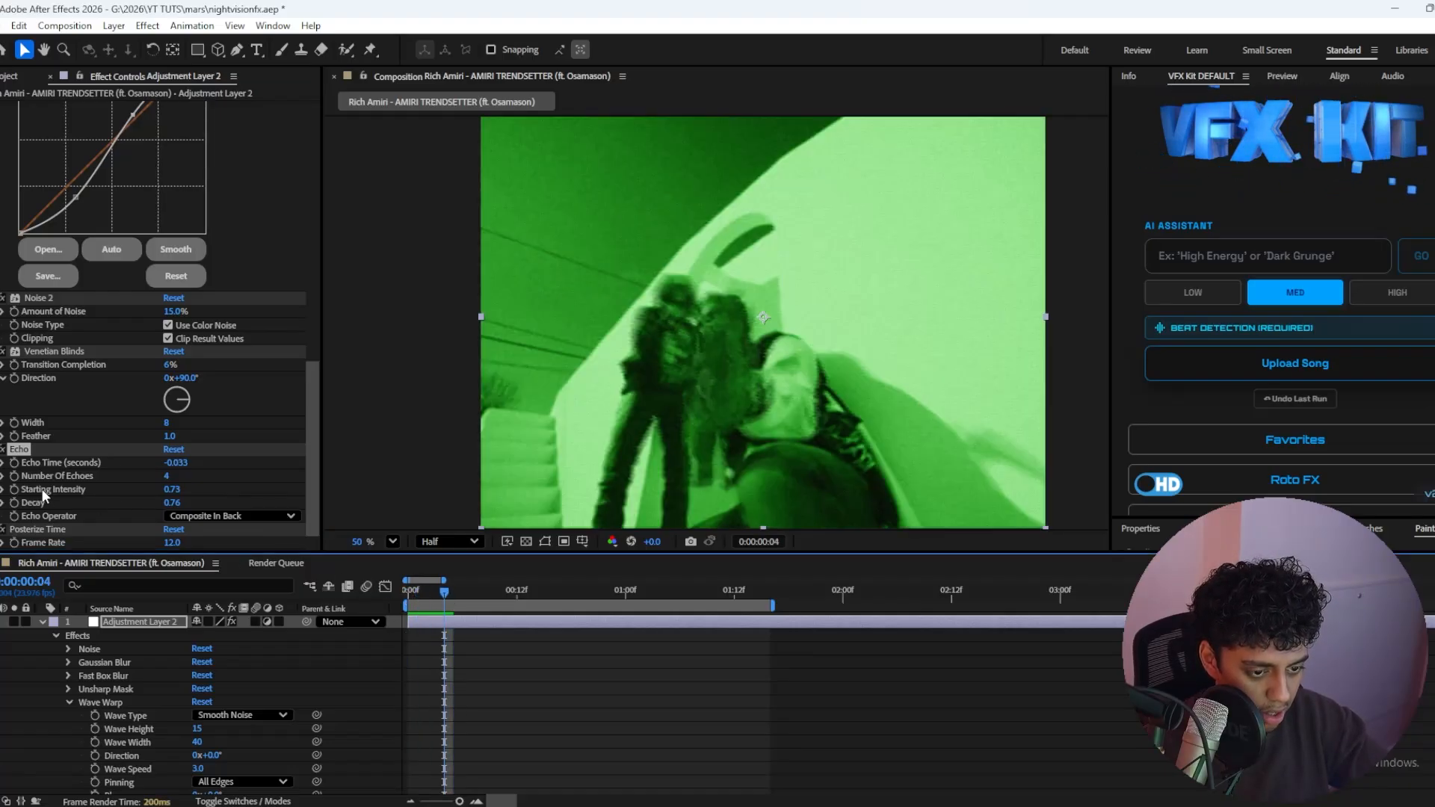
# Step: Keyframe the number of echoes at the current frame and at 0 on the first frame, and preview the playback
pyautogui.click(15, 476)
pyautogui.press('Home')
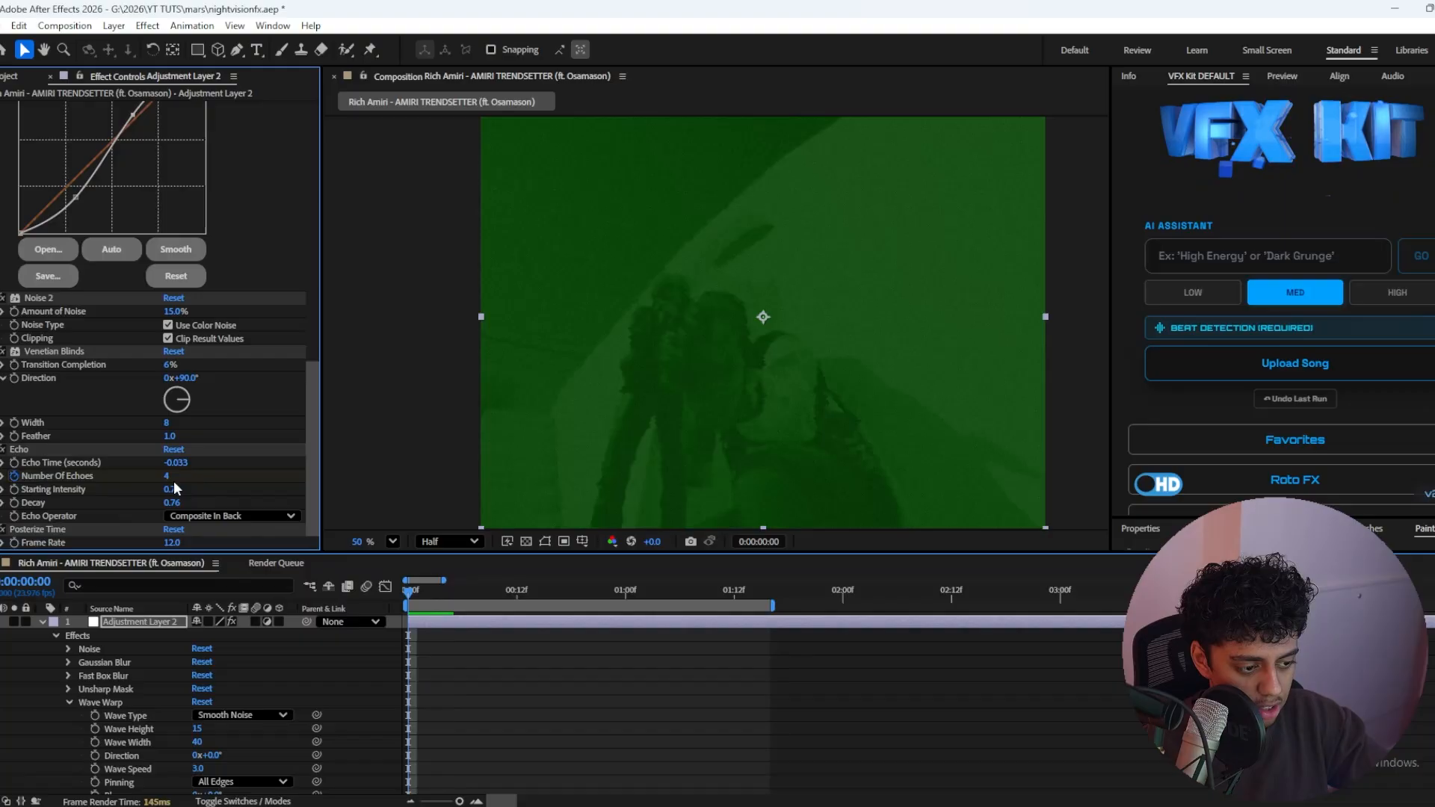
pyautogui.click(167, 476)
pyautogui.write('0')
pyautogui.press('Return')
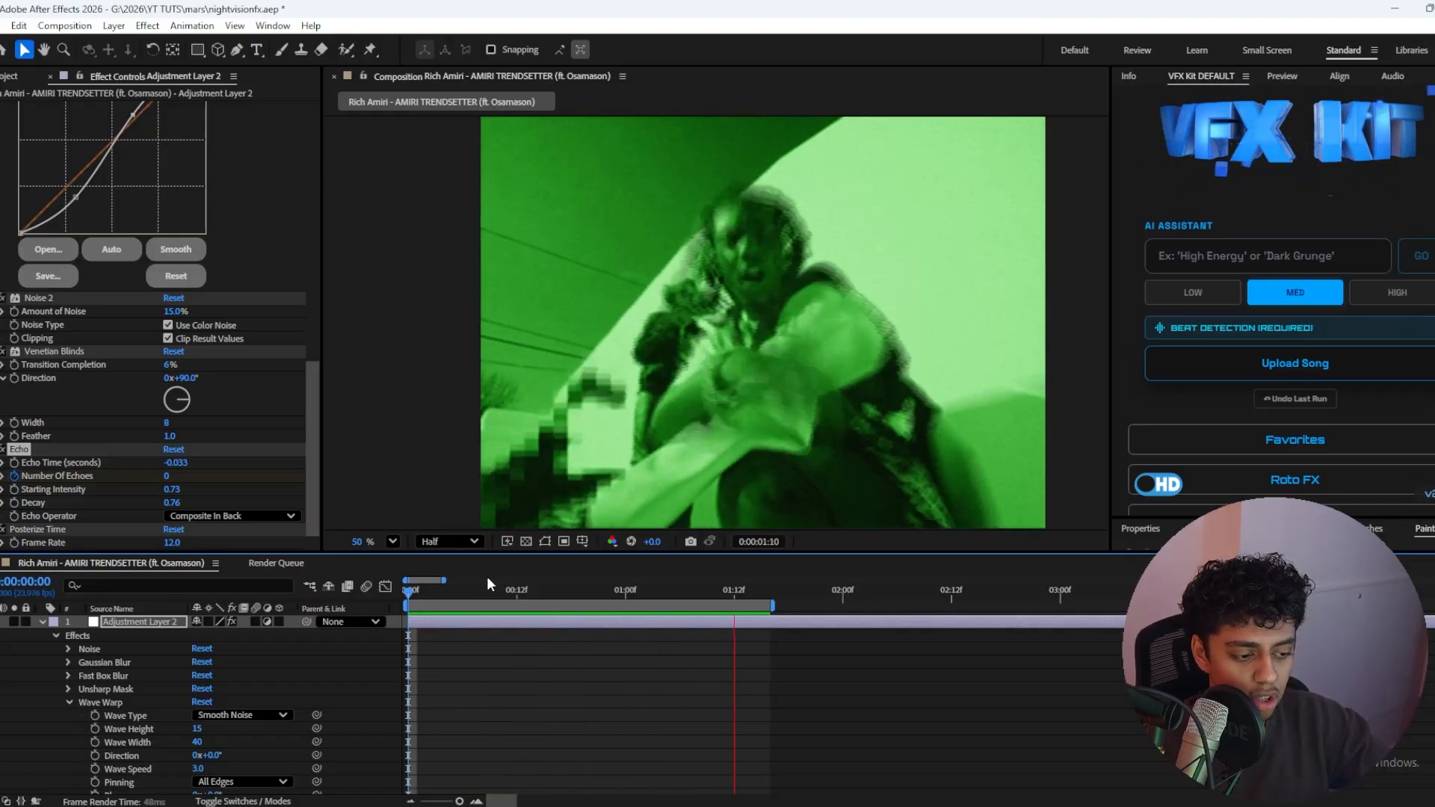
pyautogui.press('space')
pyautogui.press('space')
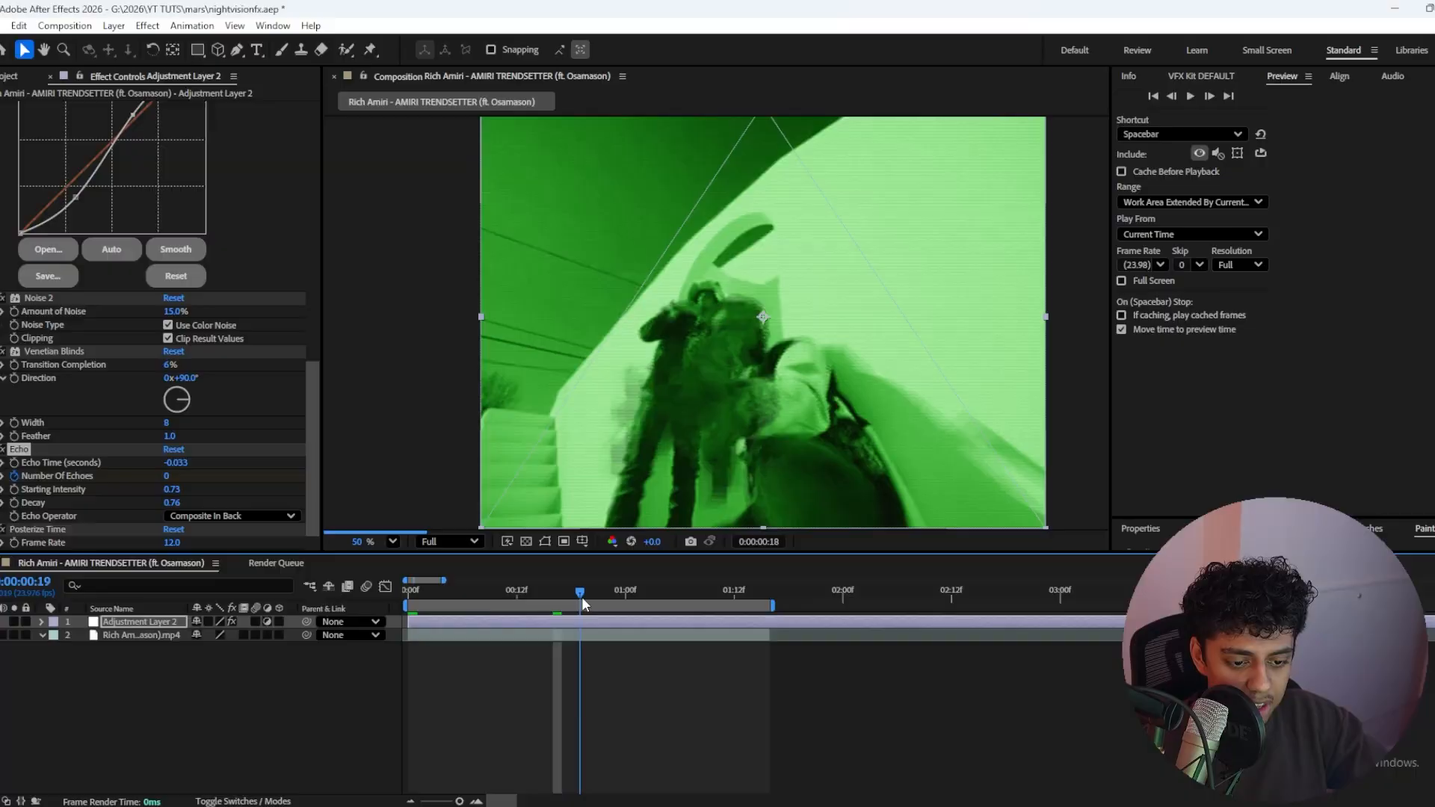
# Step: Set both the composition viewer and the preview playback resolution to Half while scrubbing to frame 17
pyautogui.moveTo(582, 598); pyautogui.dragTo(614, 590)
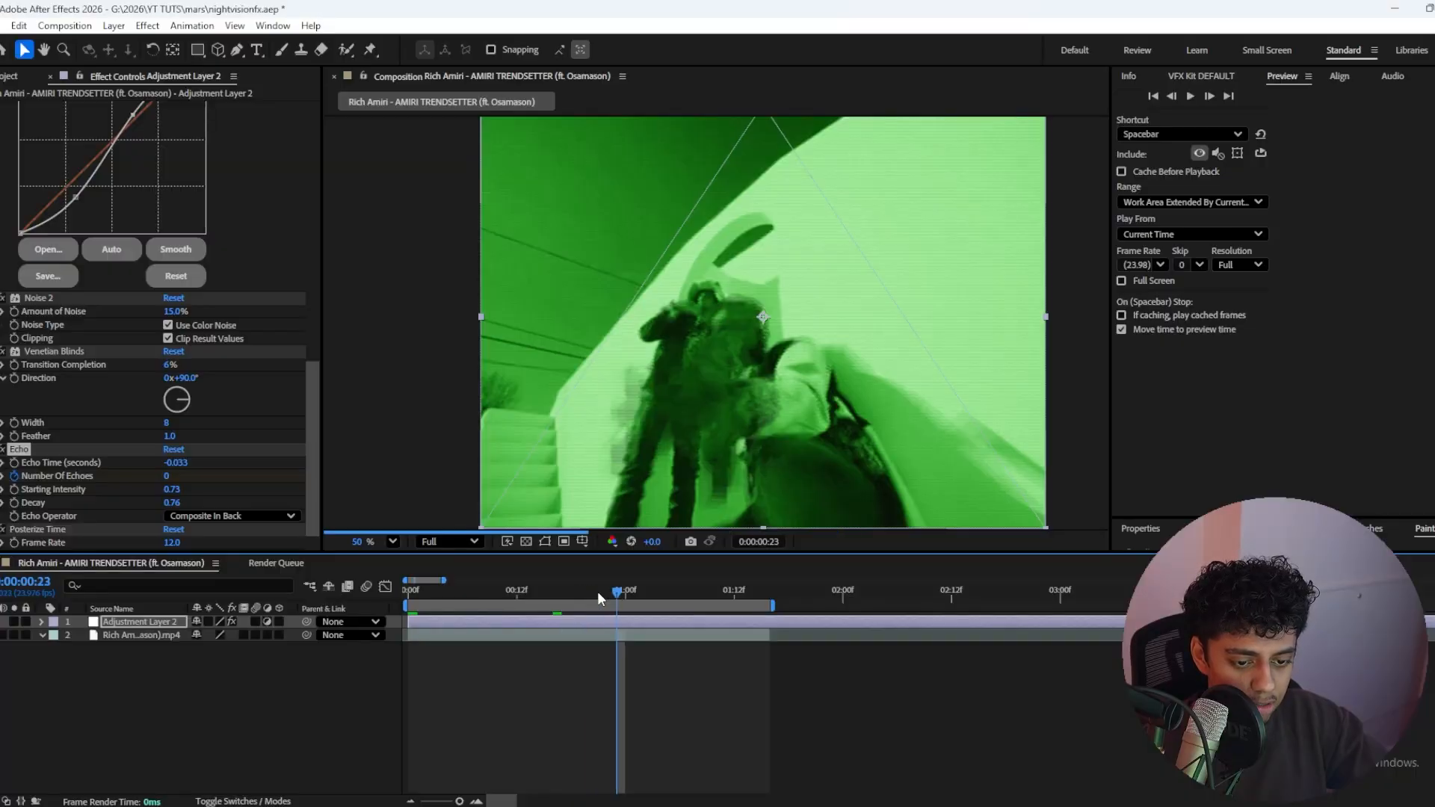
pyautogui.click(455, 544)
pyautogui.click(442, 610)
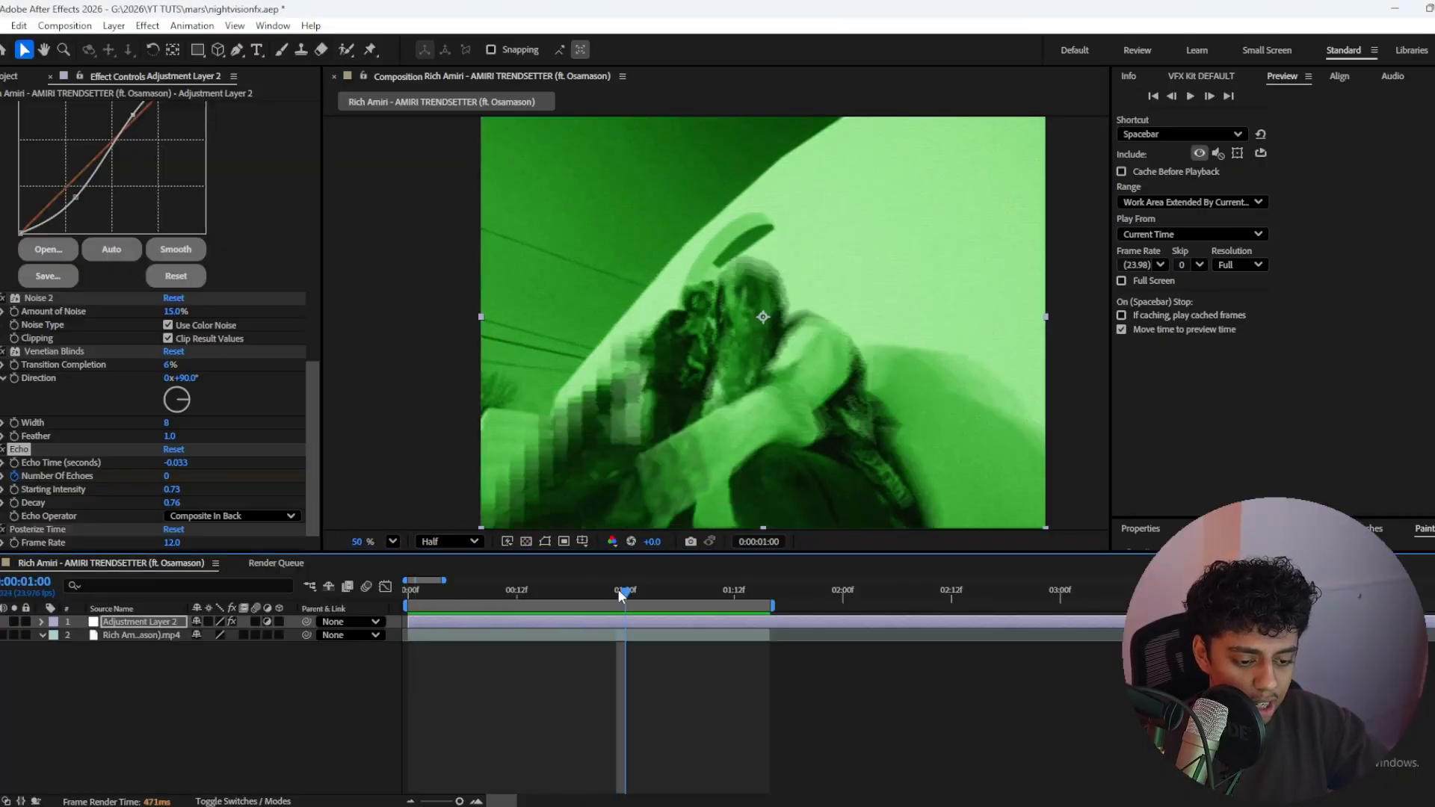
pyautogui.moveTo(618, 591); pyautogui.dragTo(562, 590)
pyautogui.click(1239, 265)
pyautogui.click(1242, 332)
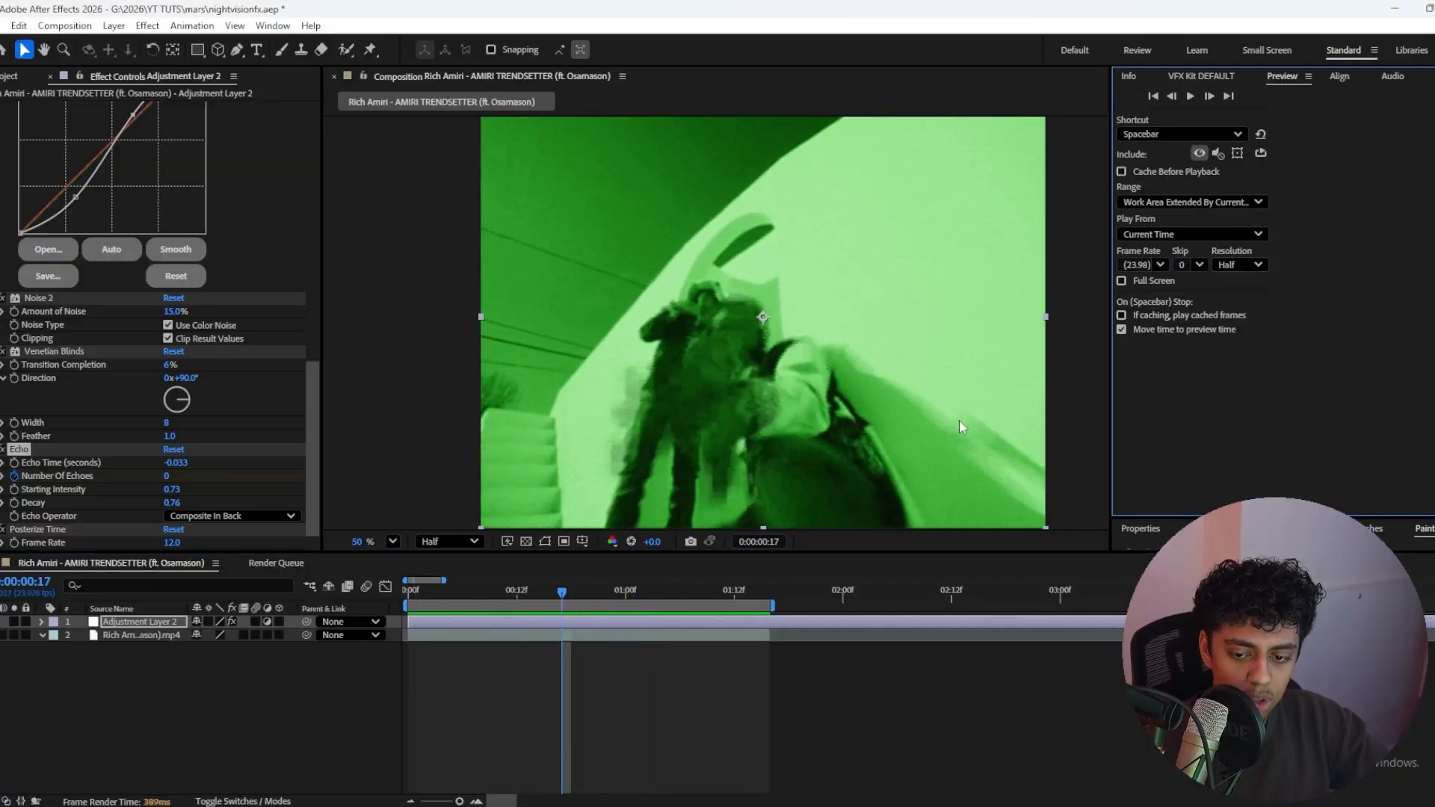
# Step: Add the composition to the render queue and set its render resolution to Half
pyautogui.click(63, 27)
pyautogui.click(119, 181)
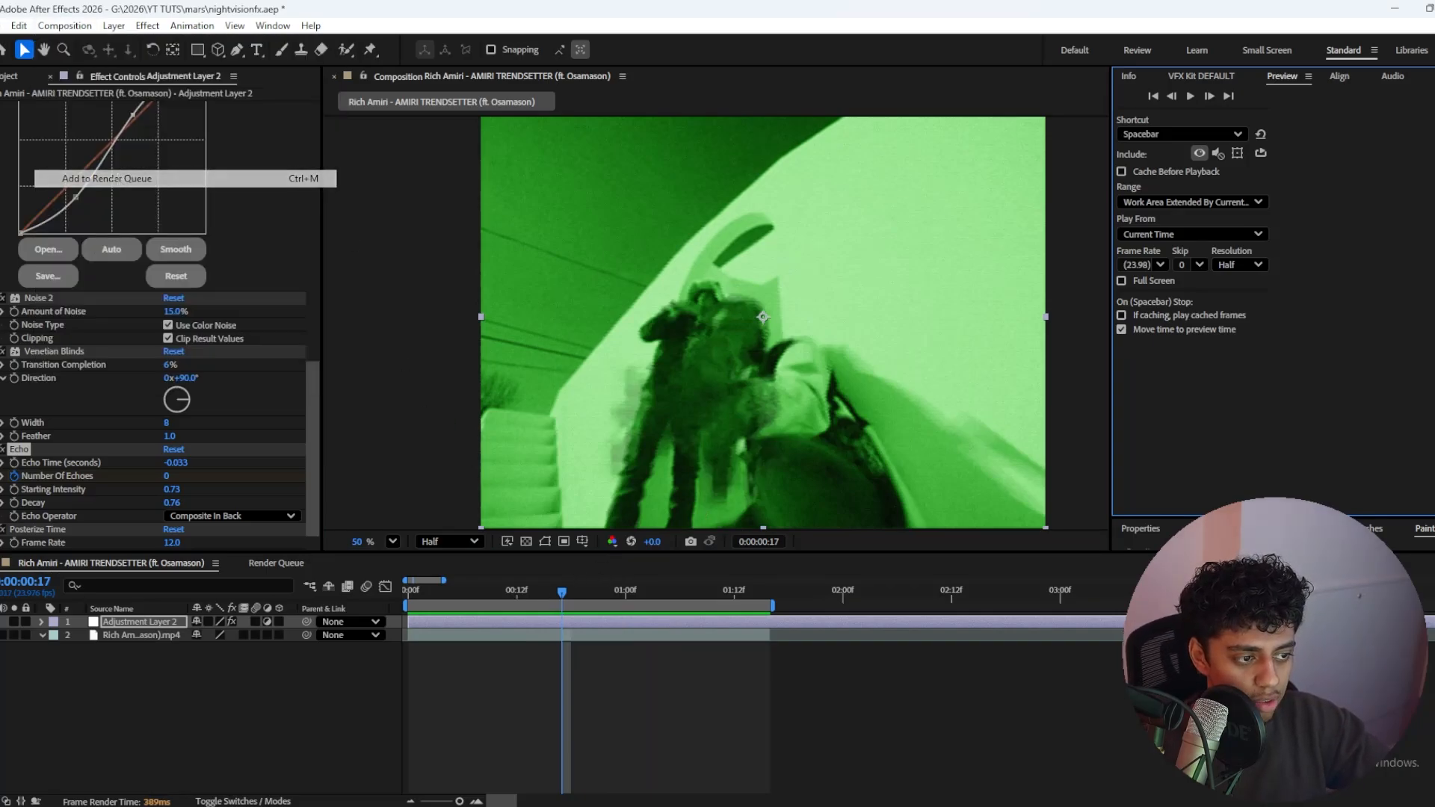
pyautogui.click(110, 686)
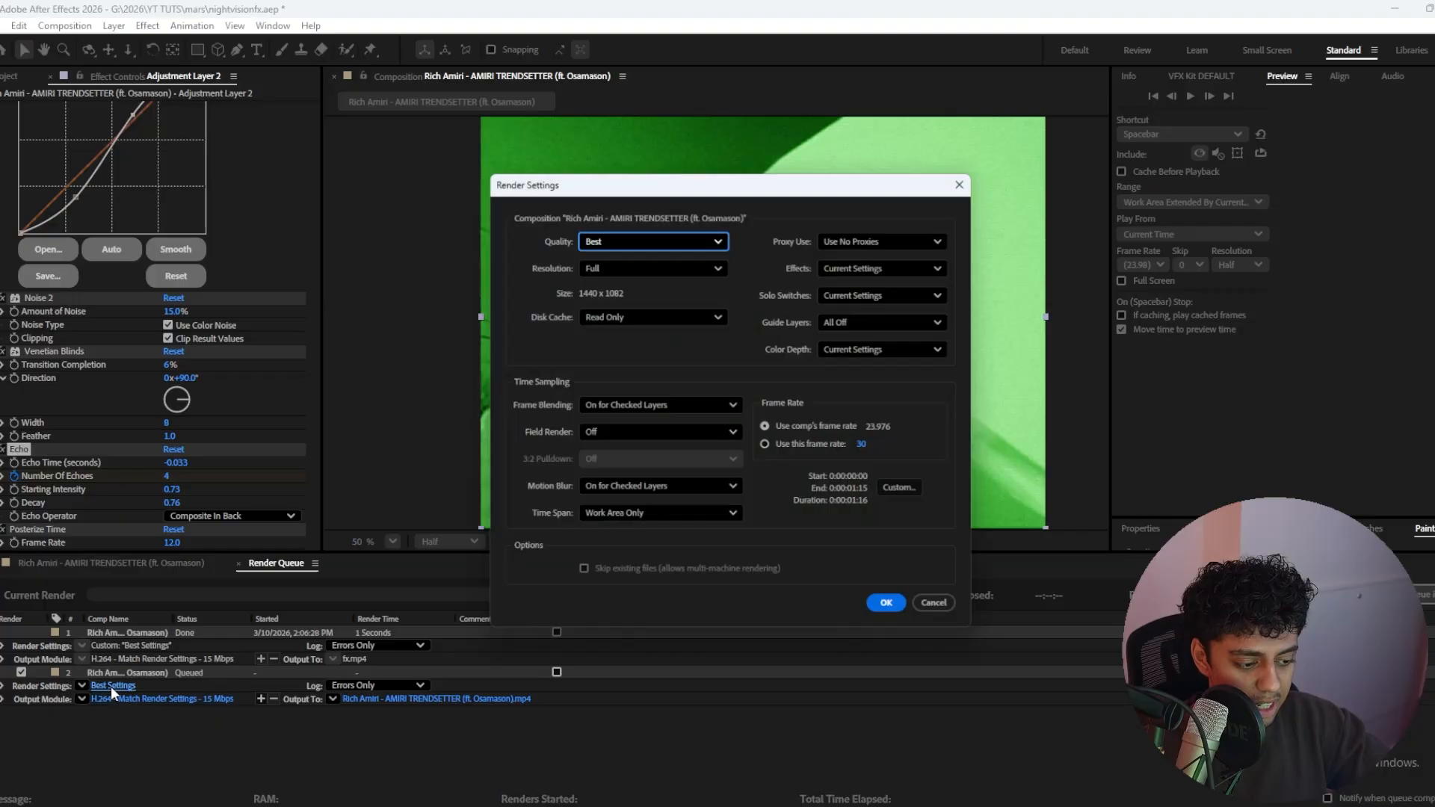
pyautogui.click(607, 263)
pyautogui.click(640, 352)
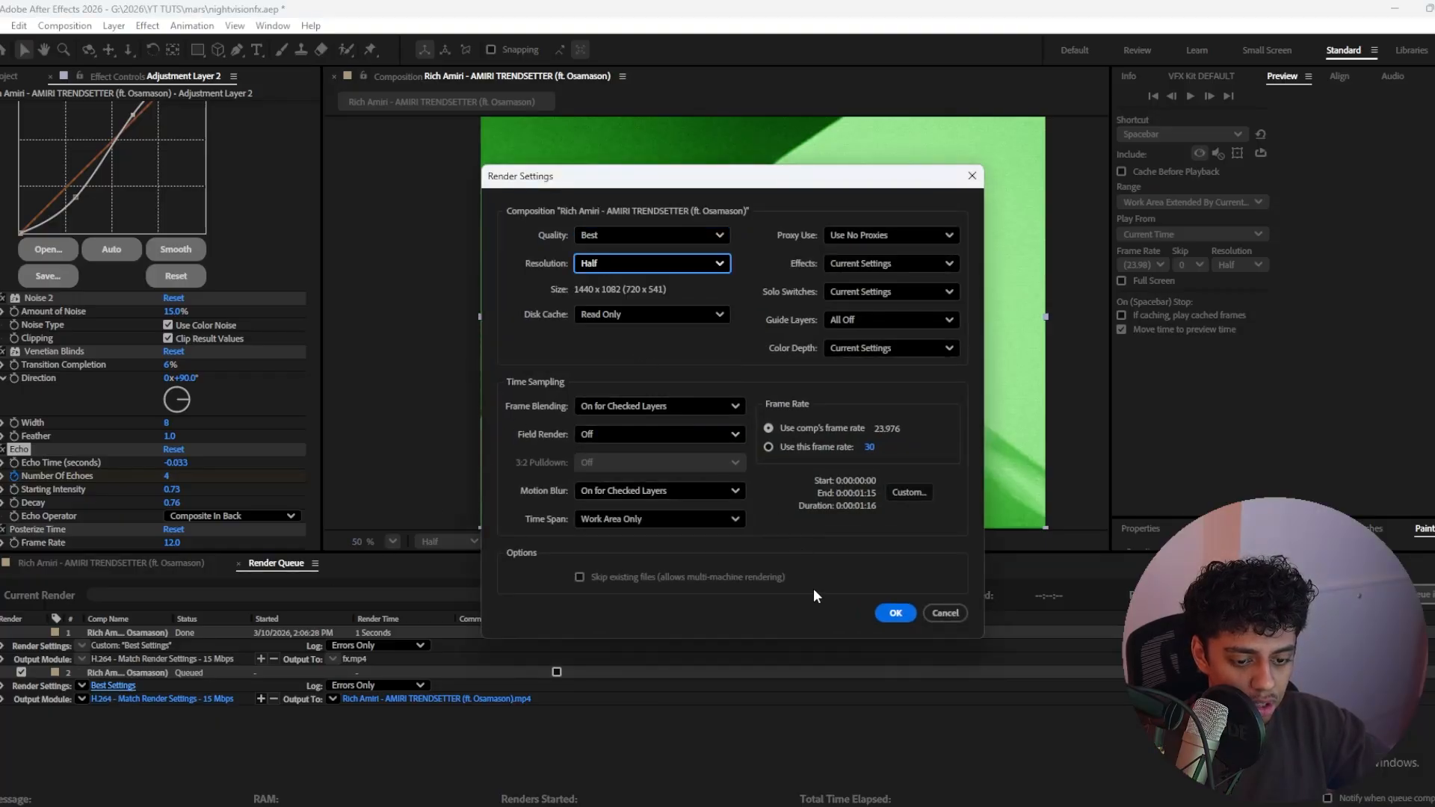
pyautogui.click(895, 613)
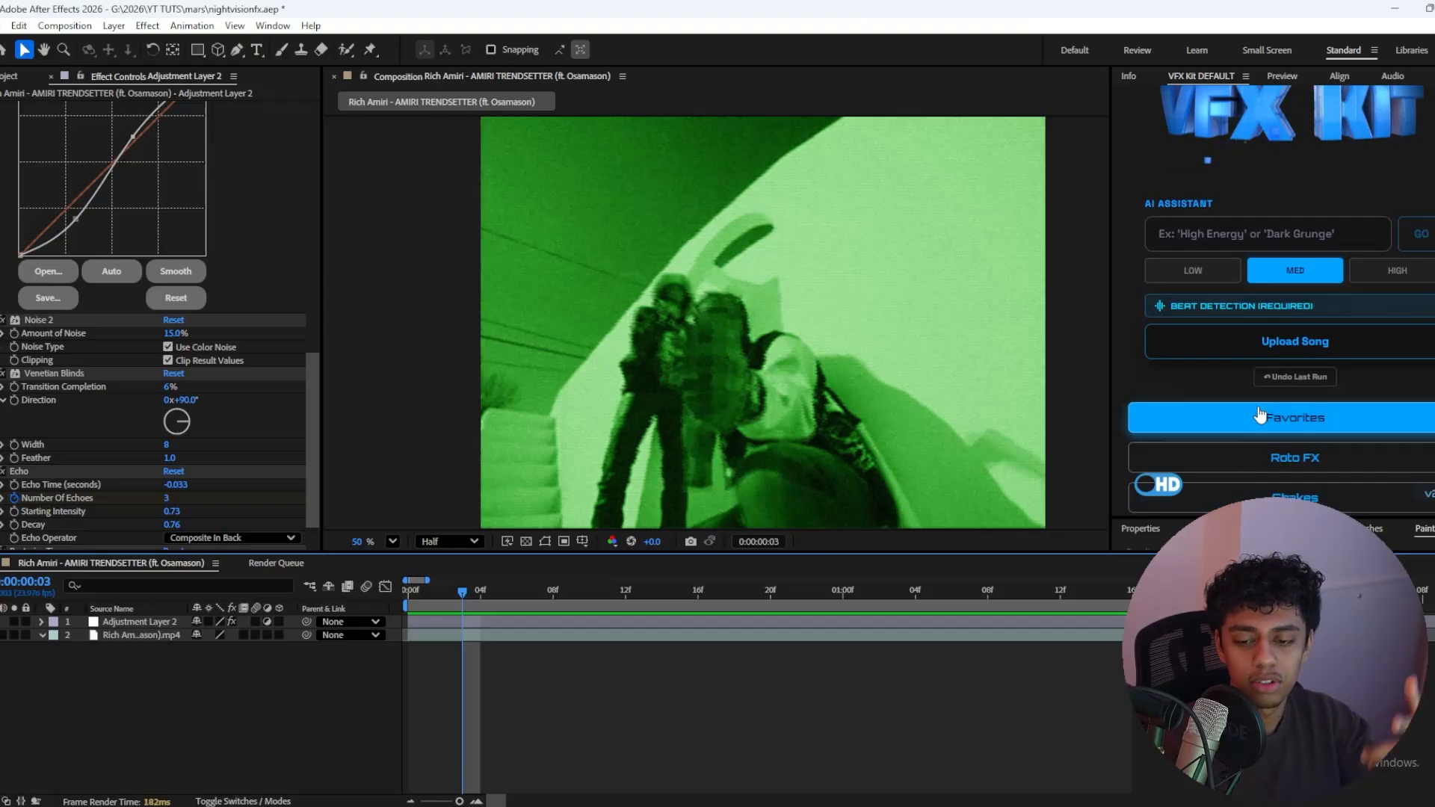
# Step: Open a VFX Kit preset category, try the Mild Distortion preset on the clip and undo it
pyautogui.scroll(-2, 1263, 407)
pyautogui.click(1275, 429)
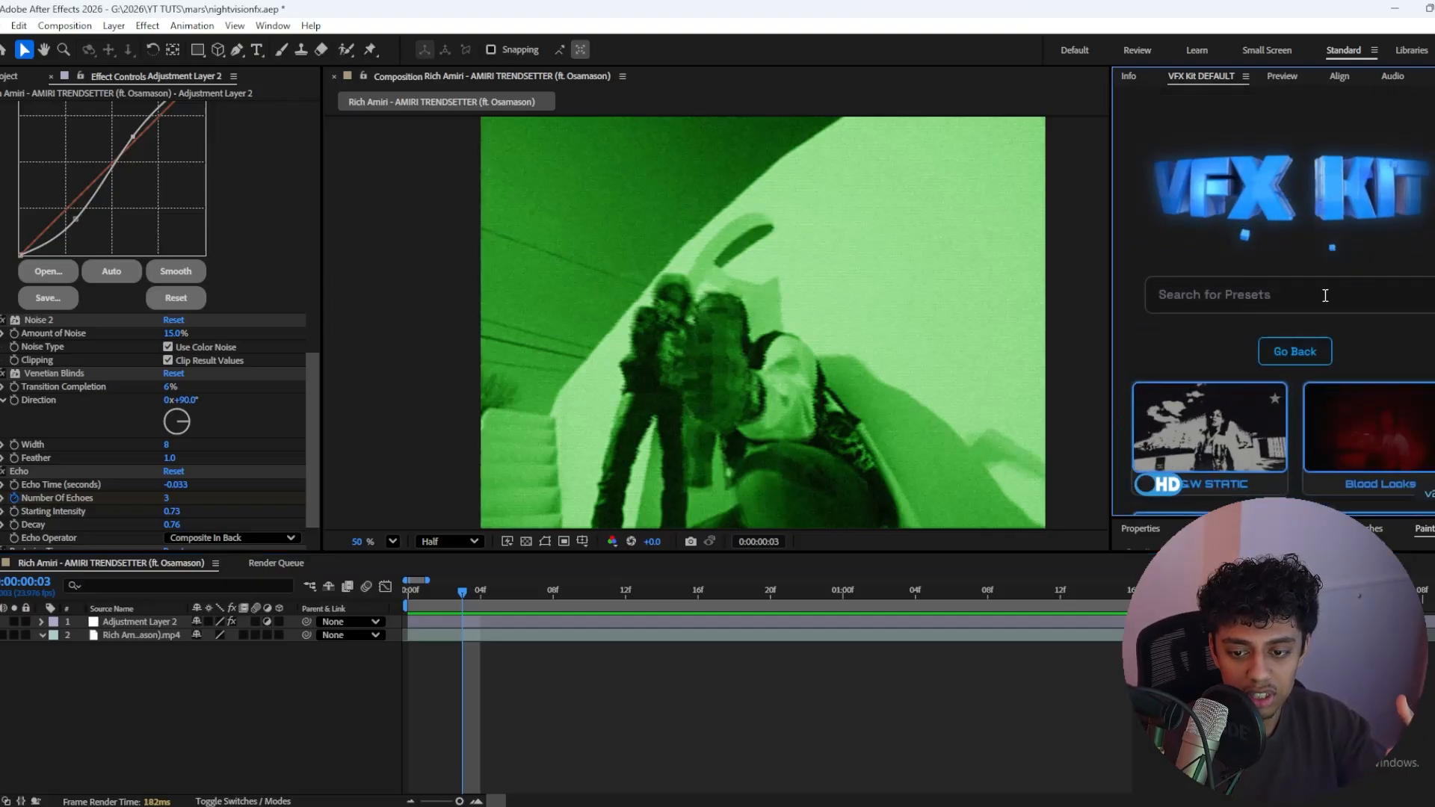
pyautogui.scroll(-5, 1231, 295)
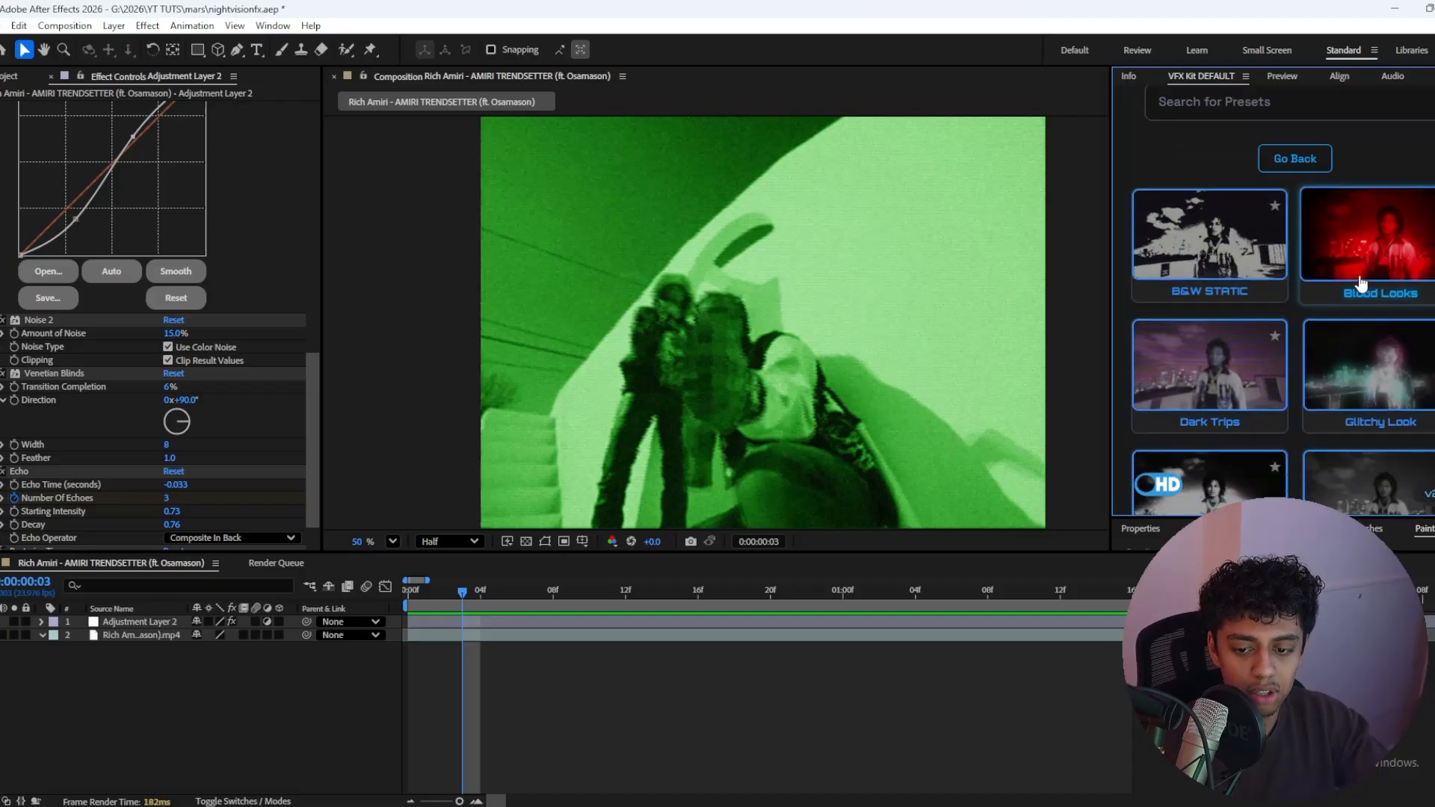
pyautogui.scroll(-3, 1237, 249)
pyautogui.click(1374, 340)
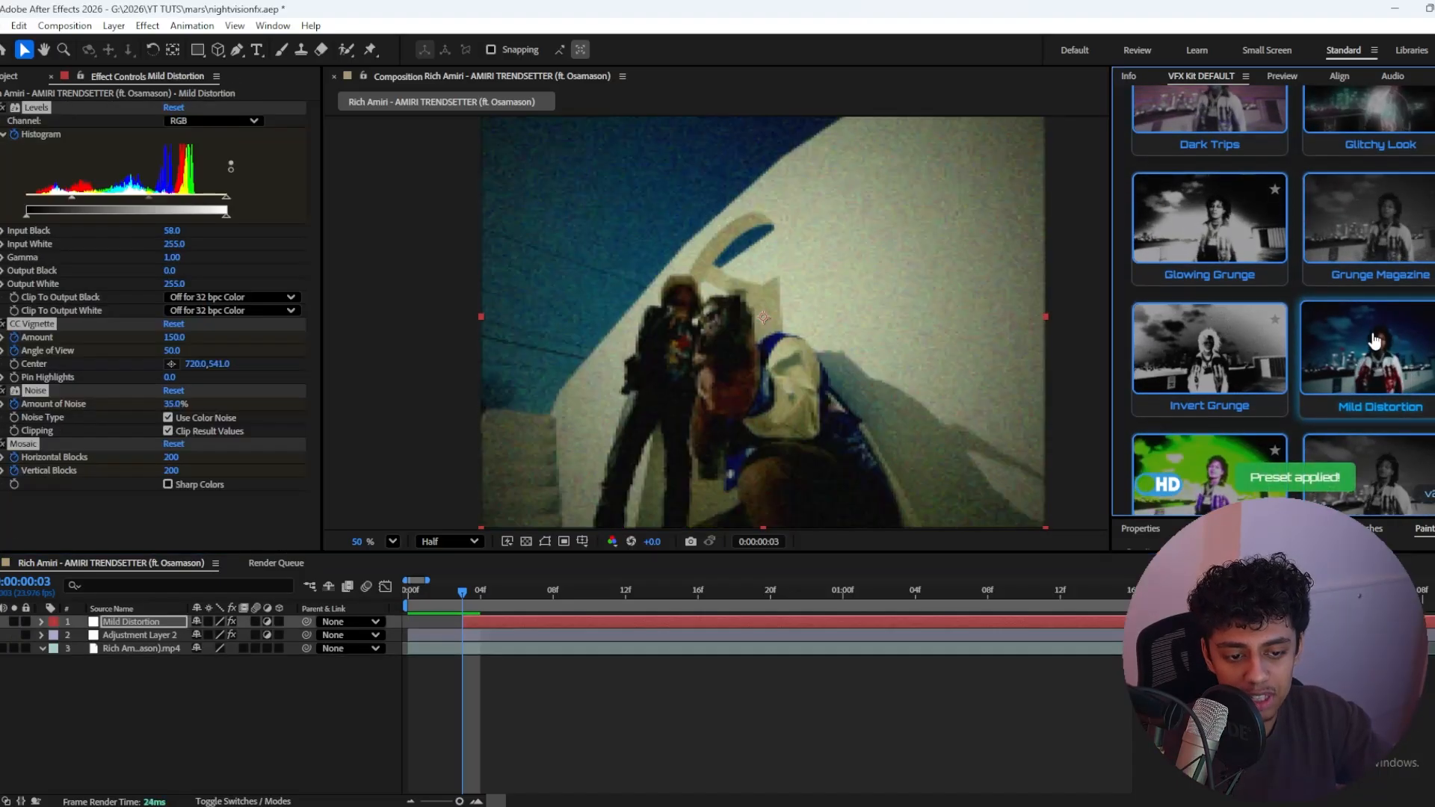
pyautogui.moveTo(465, 591); pyautogui.dragTo(807, 589)
pyautogui.hotkey('ctrl', 'z')
# Step: Look through the remaining VFX Kit presets, including the Night Vision variants, and return to the start of the list
pyautogui.scroll(-8, 1274, 326)
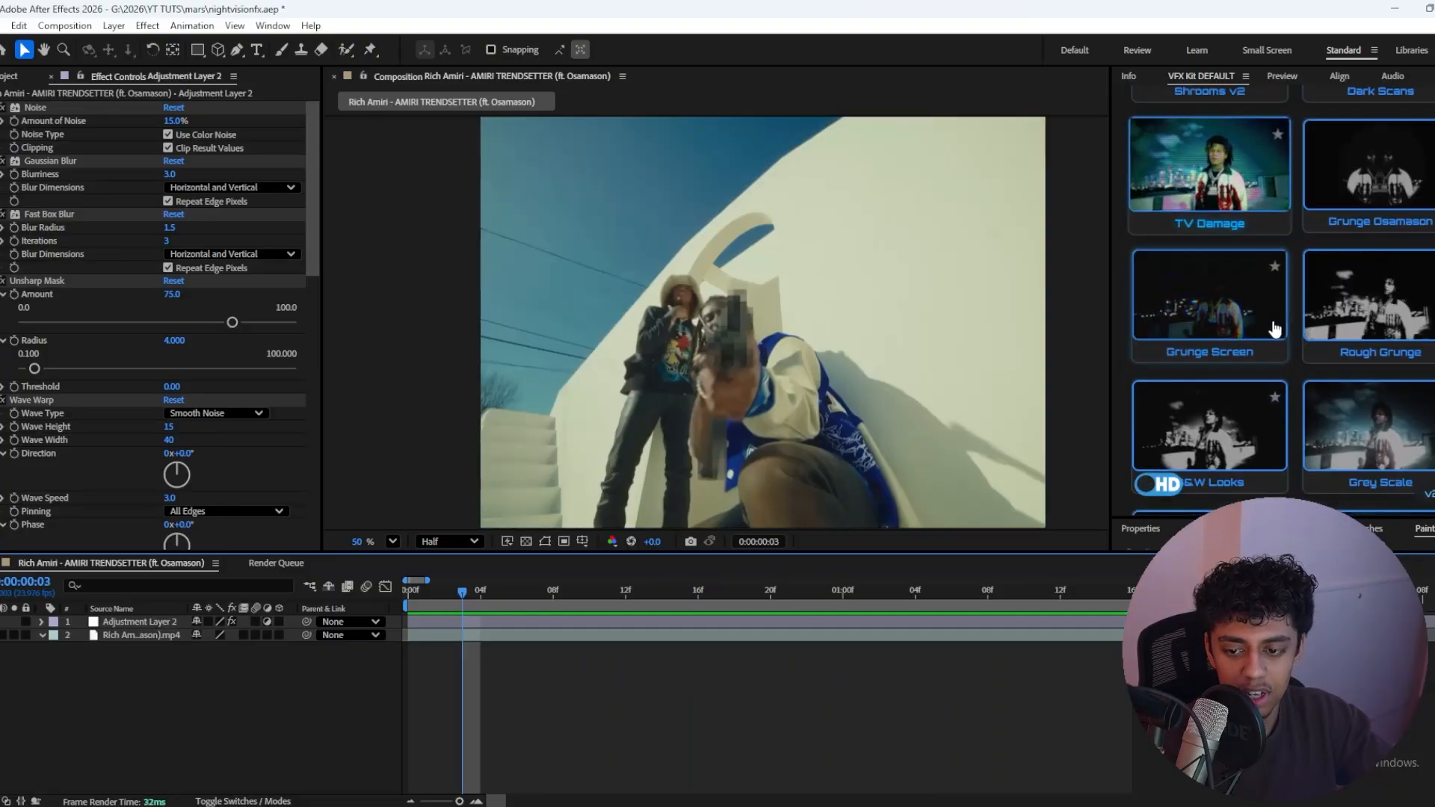
pyautogui.scroll(-5, 1274, 321)
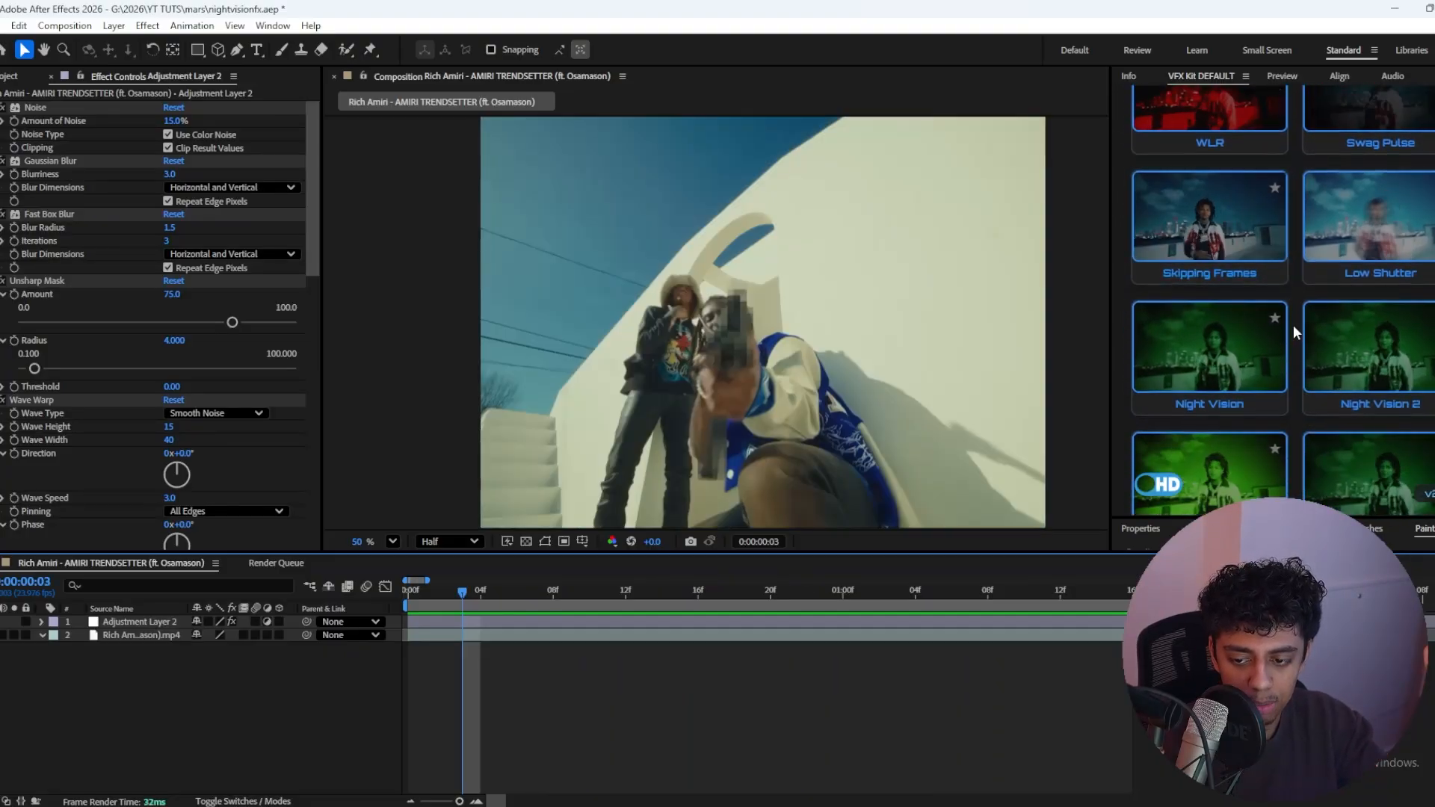
pyautogui.scroll(-2, 1297, 329)
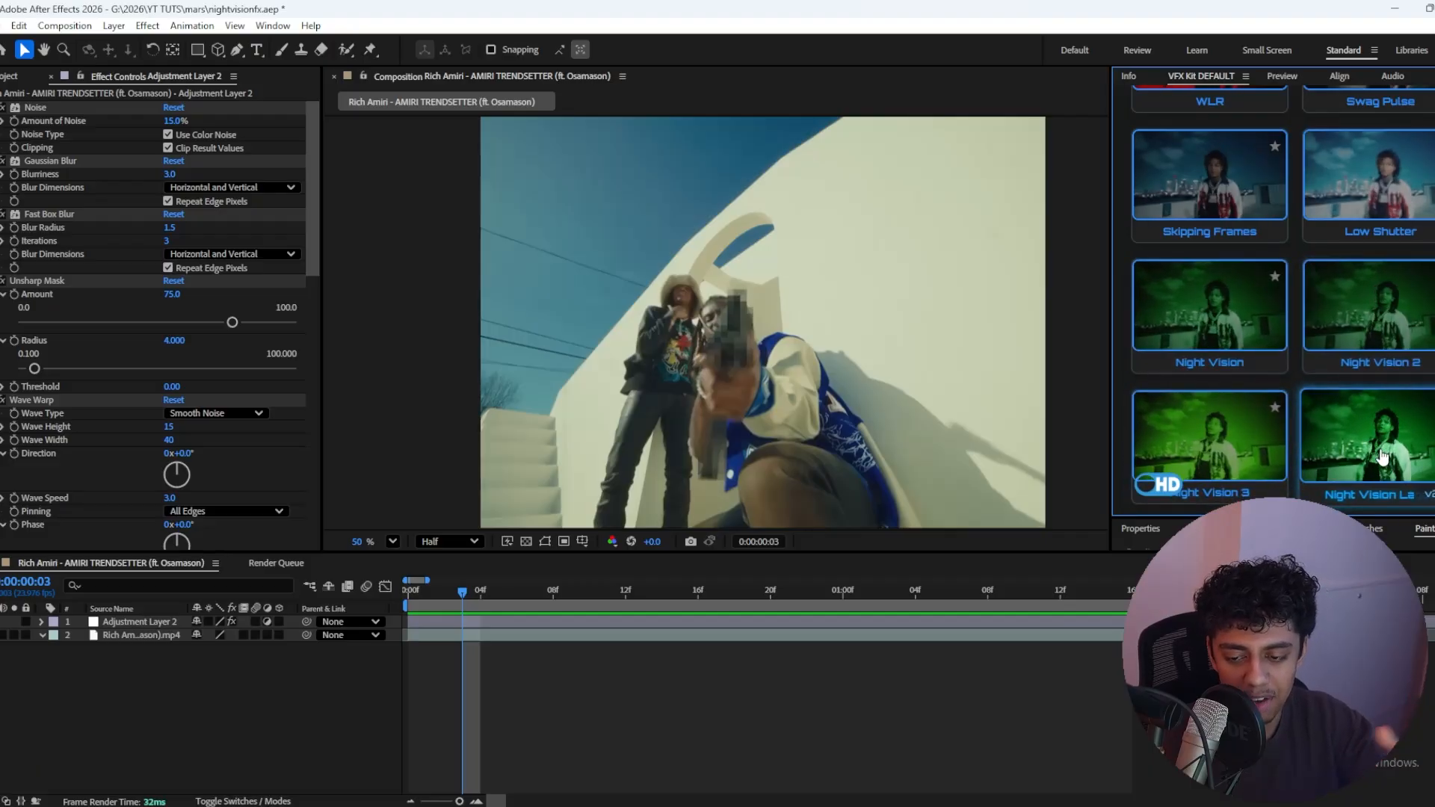
pyautogui.scroll(15, 1326, 441)
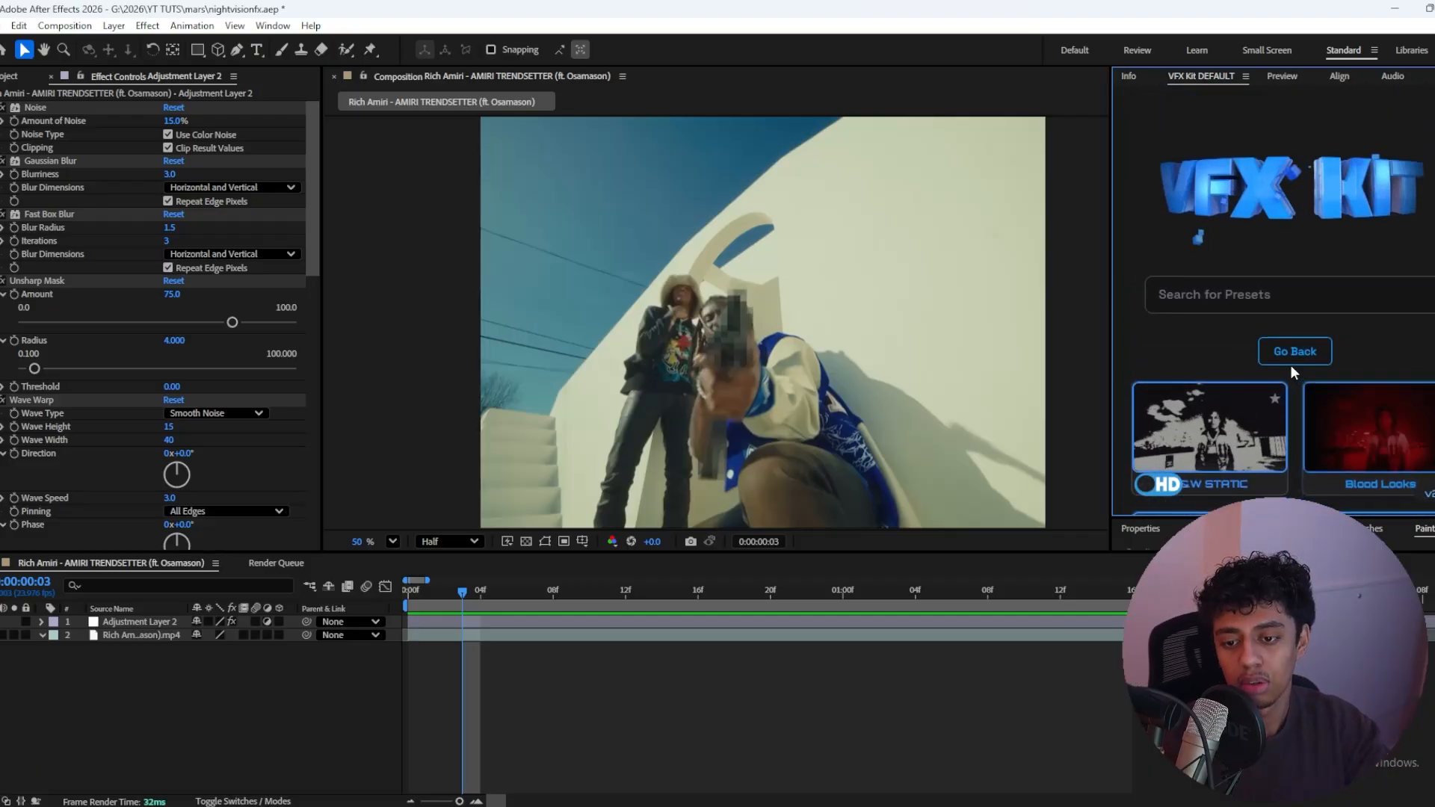